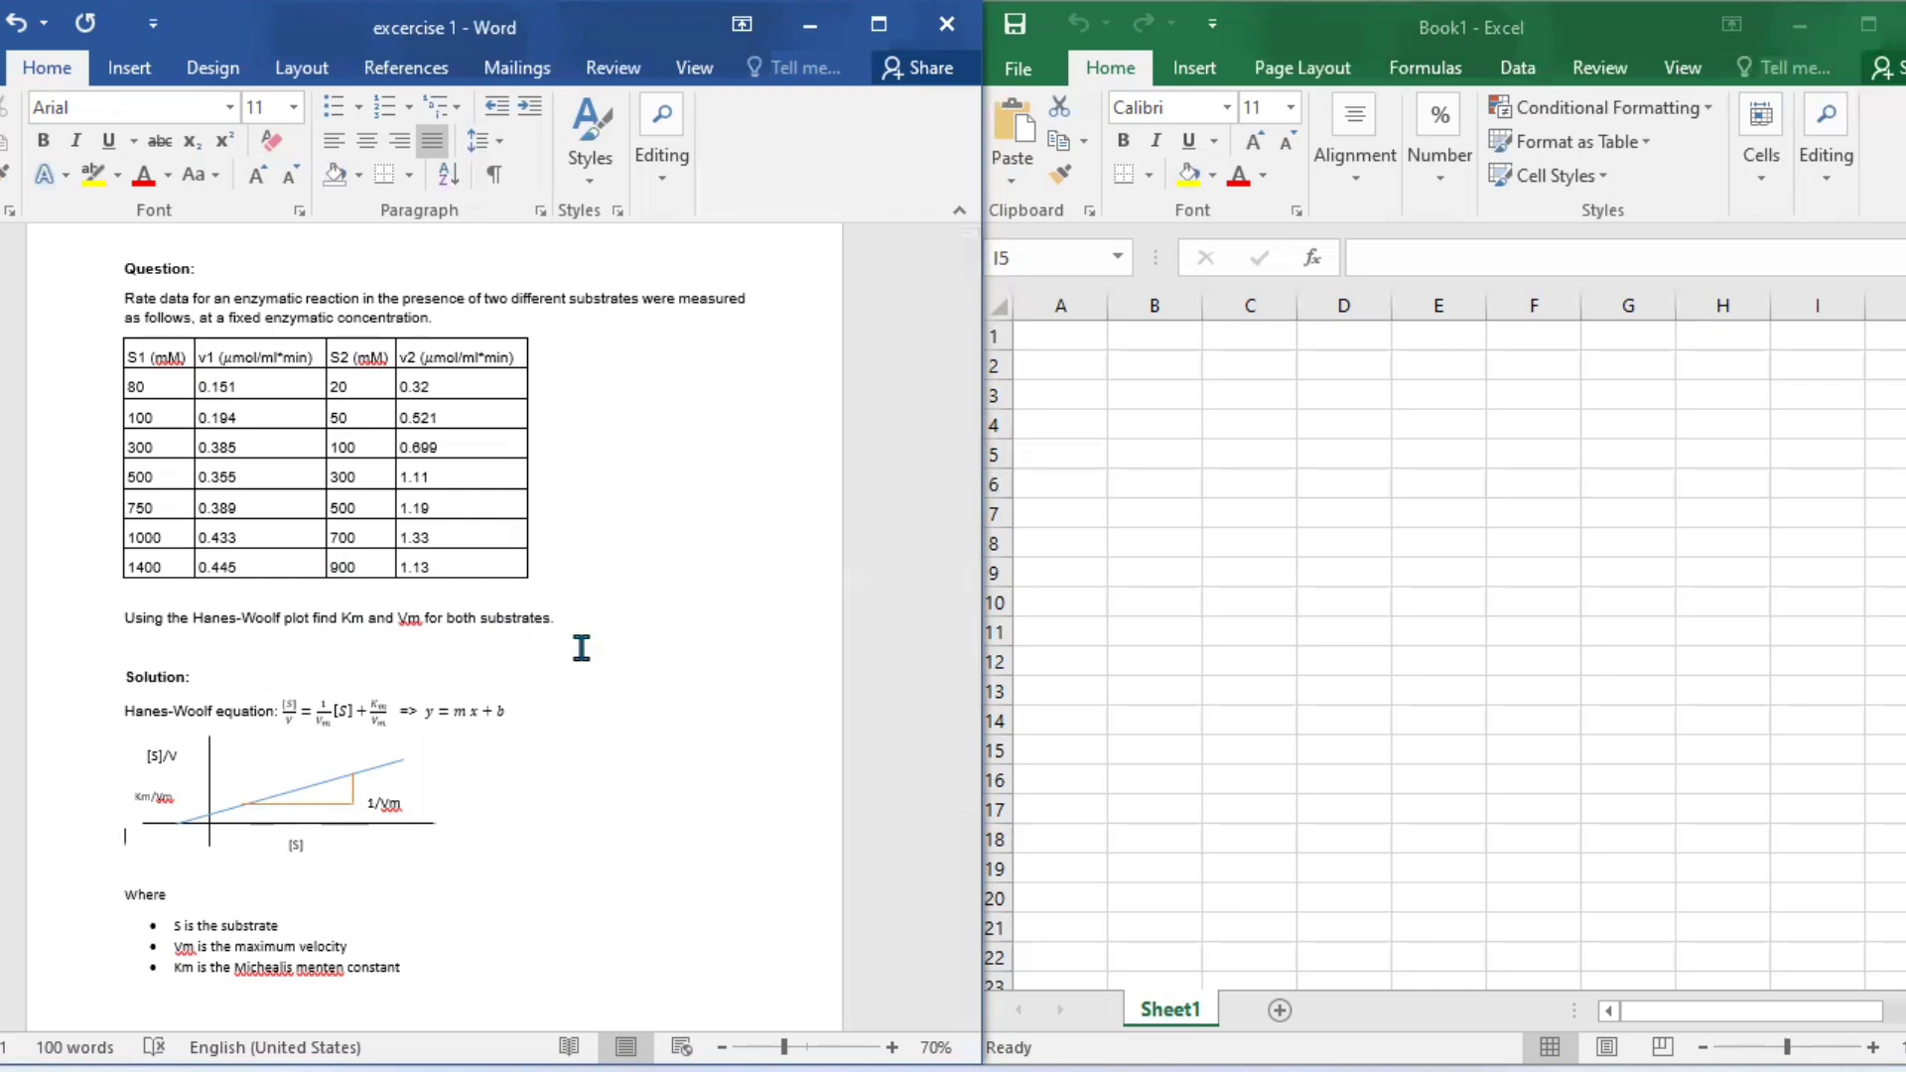
Step: Copy the S1 and v1 columns from the Word table and paste them into Excel at B4
{"action": "left_click", "coordinate": [128, 356]}
{"action": "left_click_drag", "start_coordinate": [193, 428], "coordinate": [289, 557]}
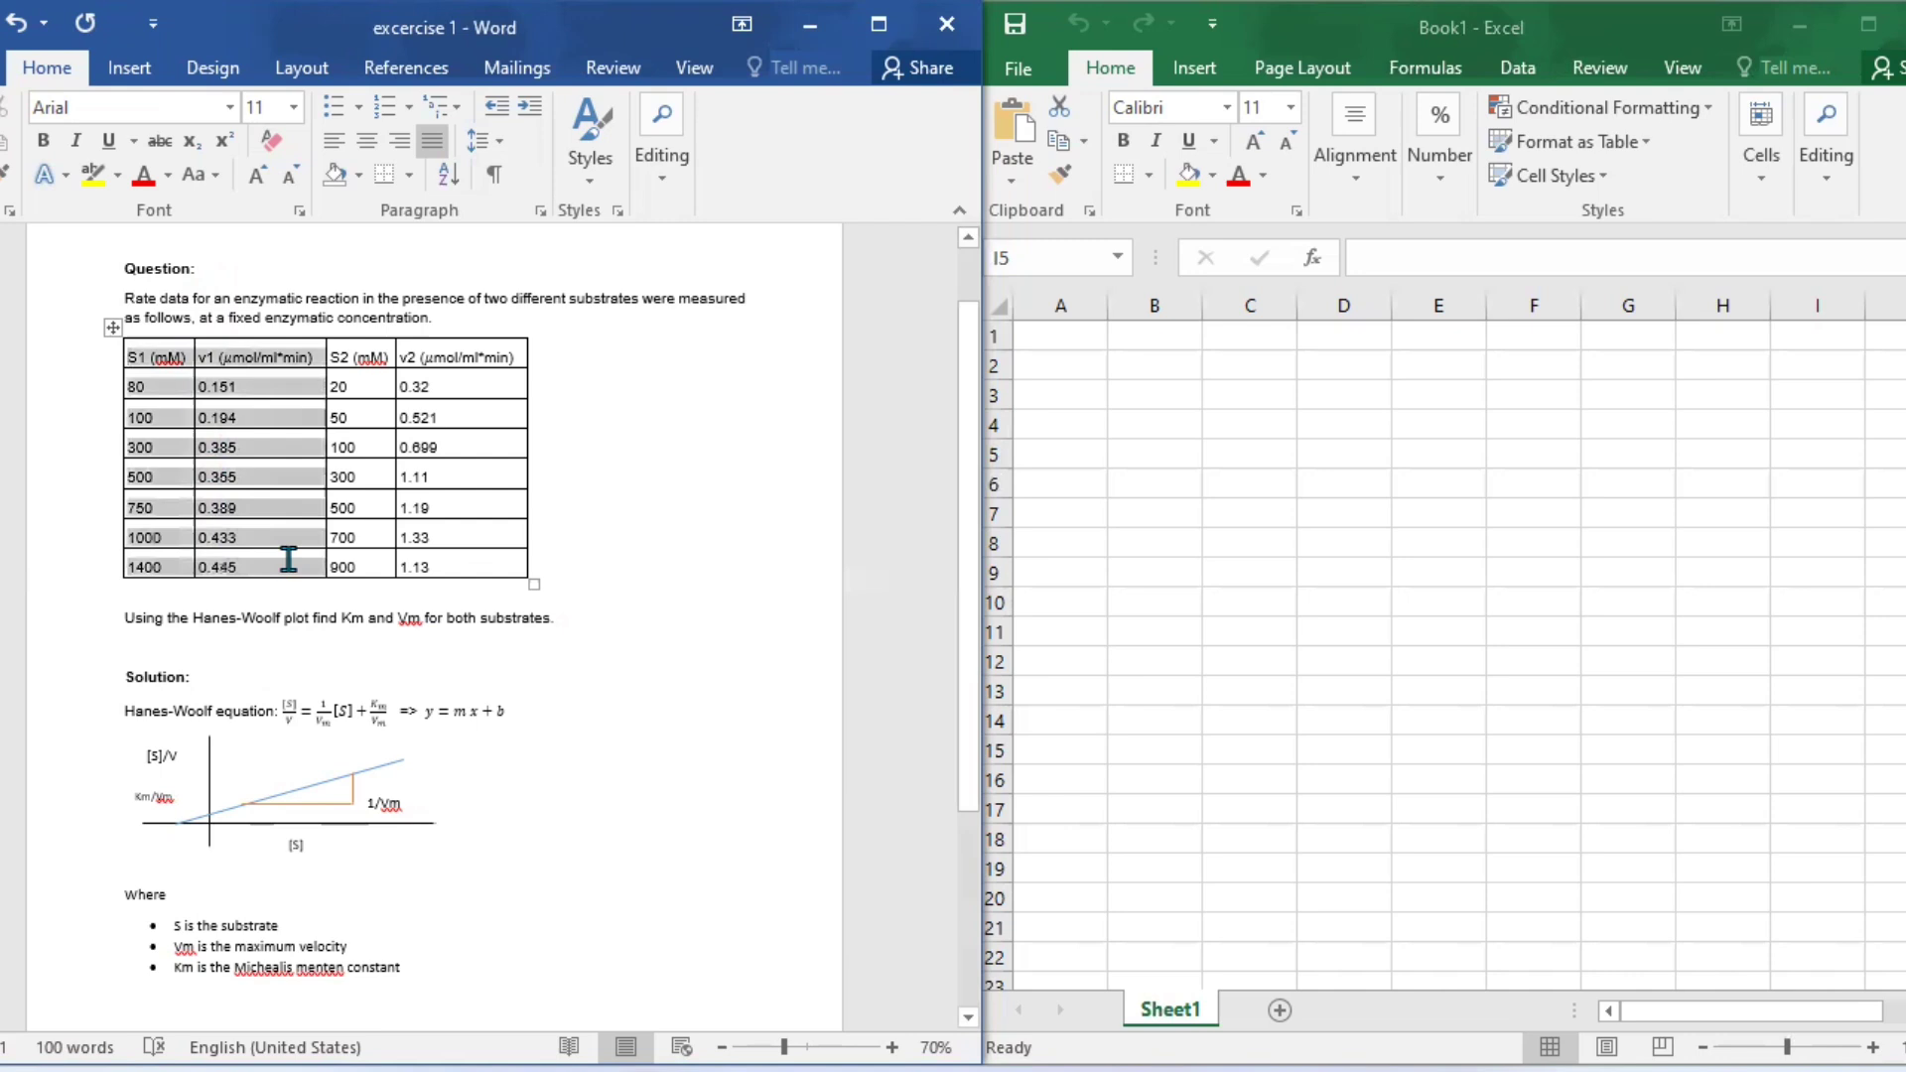
{"action": "left_click", "coordinate": [1156, 424]}
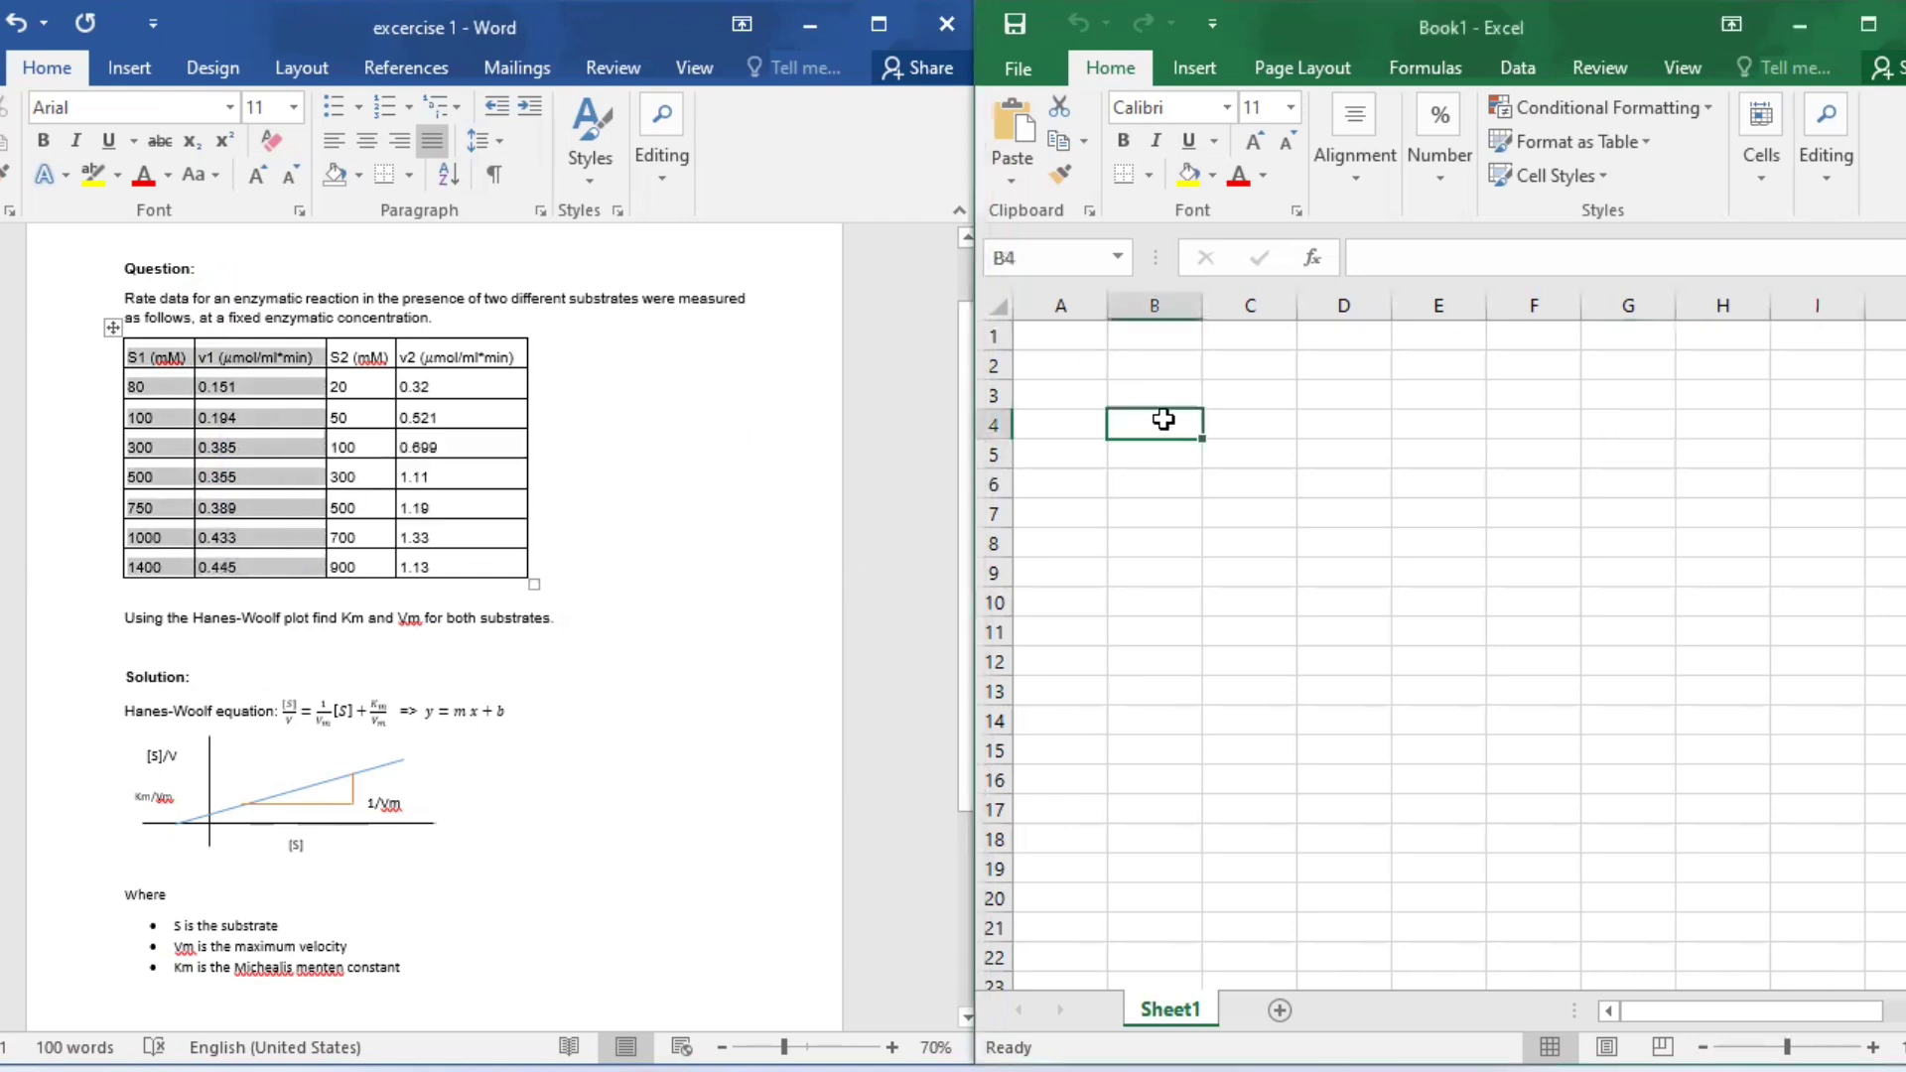
{"action": "type", "text": "S1 (mM)\tv1 (umol/ml*min) 80\t0.151 100\t0.194 300\t0.385 500\t0.355 750\t0.389 1000\t0.433 1400\t0.445"}
Step: Add an S1/V1 heading in D4 and fill the formula =B6/C6 from D6 down to D12
{"action": "left_click", "coordinate": [1555, 440]}
{"action": "type", "text": "S1/"}
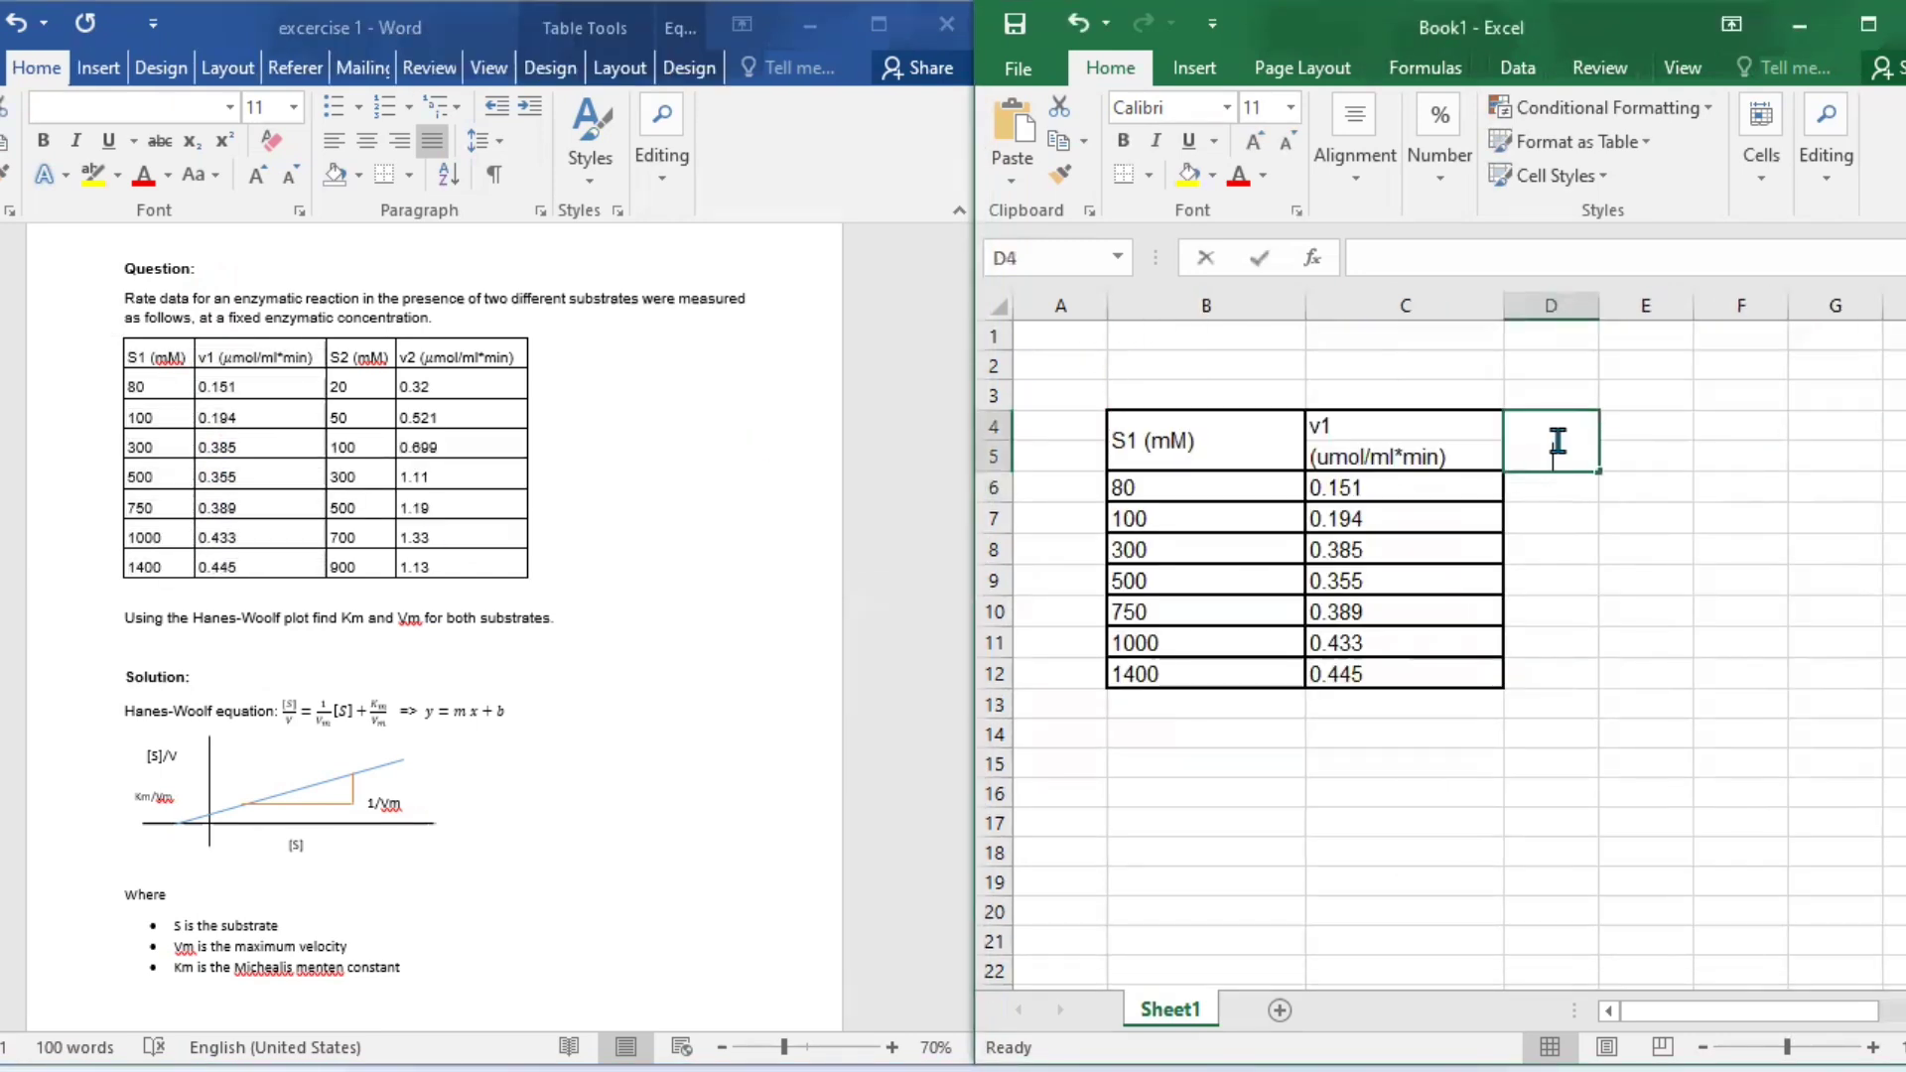
{"action": "type", "text": "V1"}
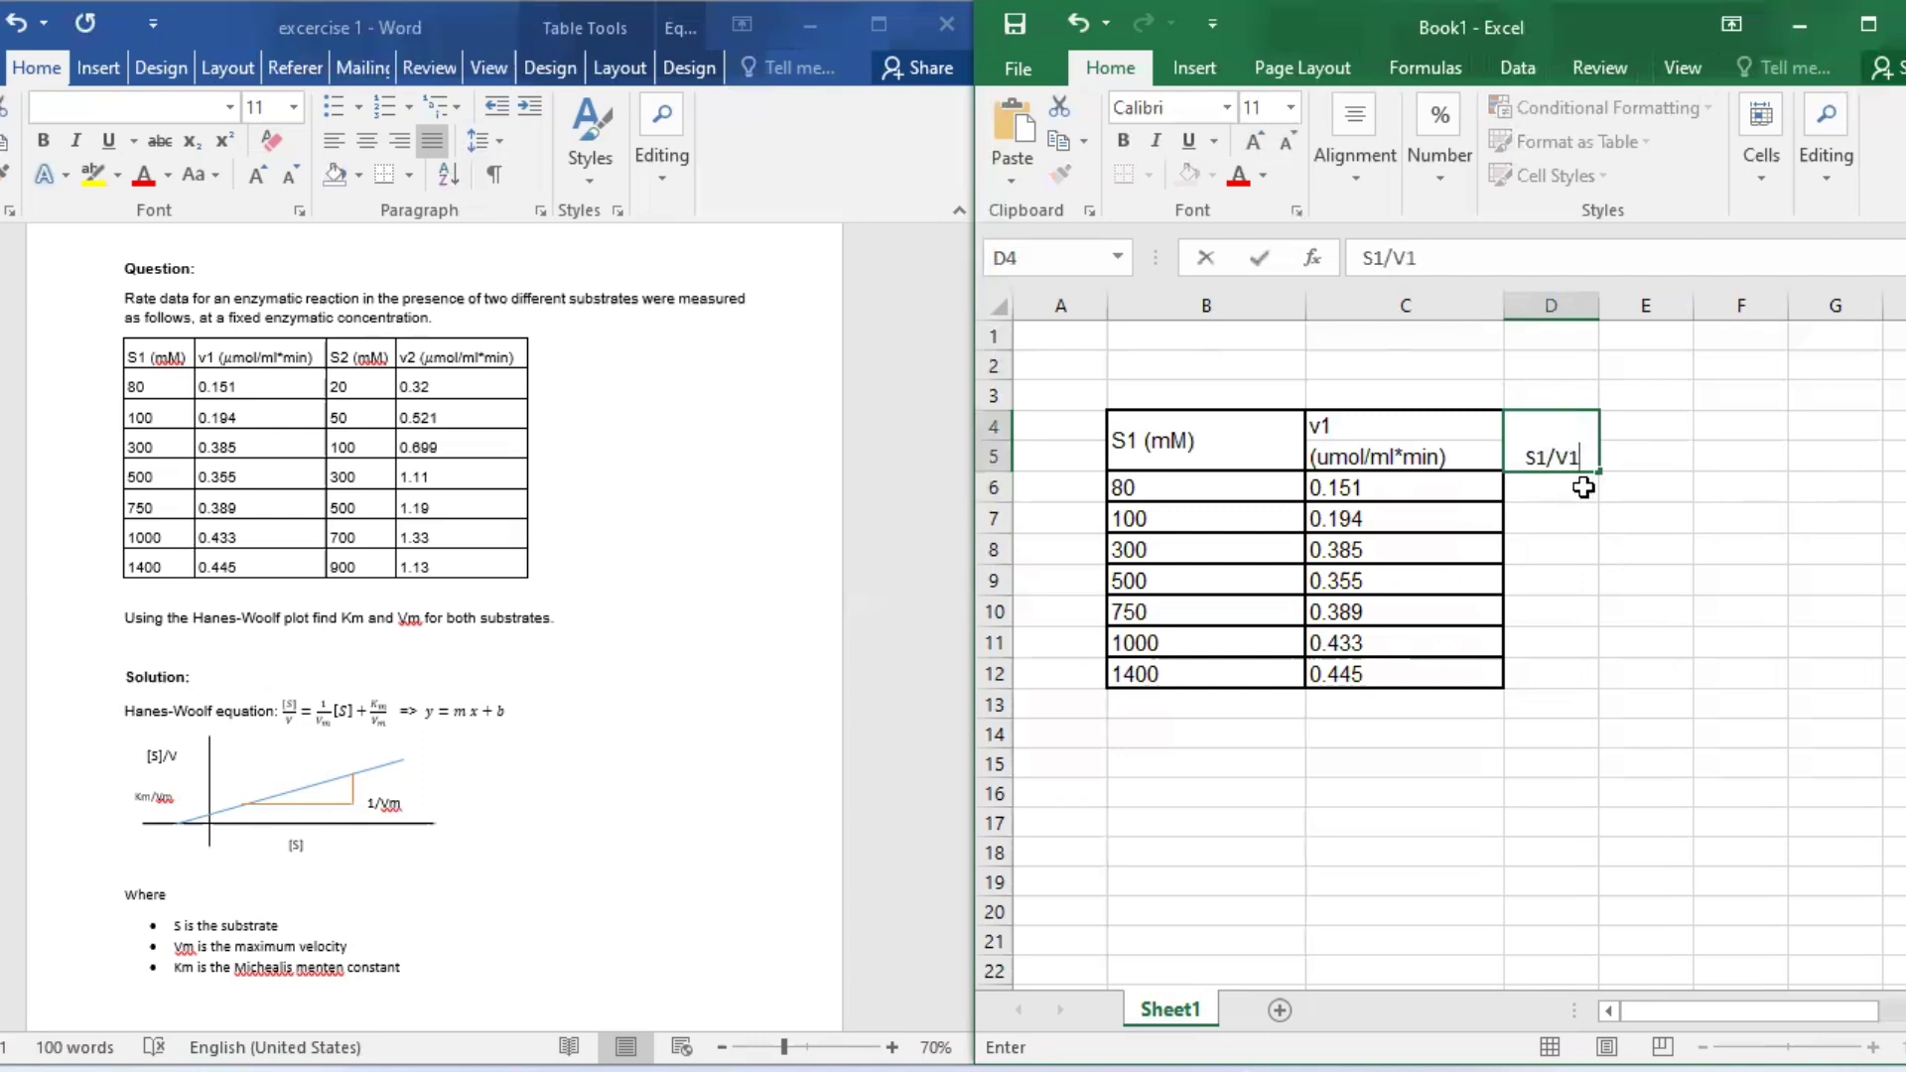
{"action": "left_click", "coordinate": [1578, 484]}
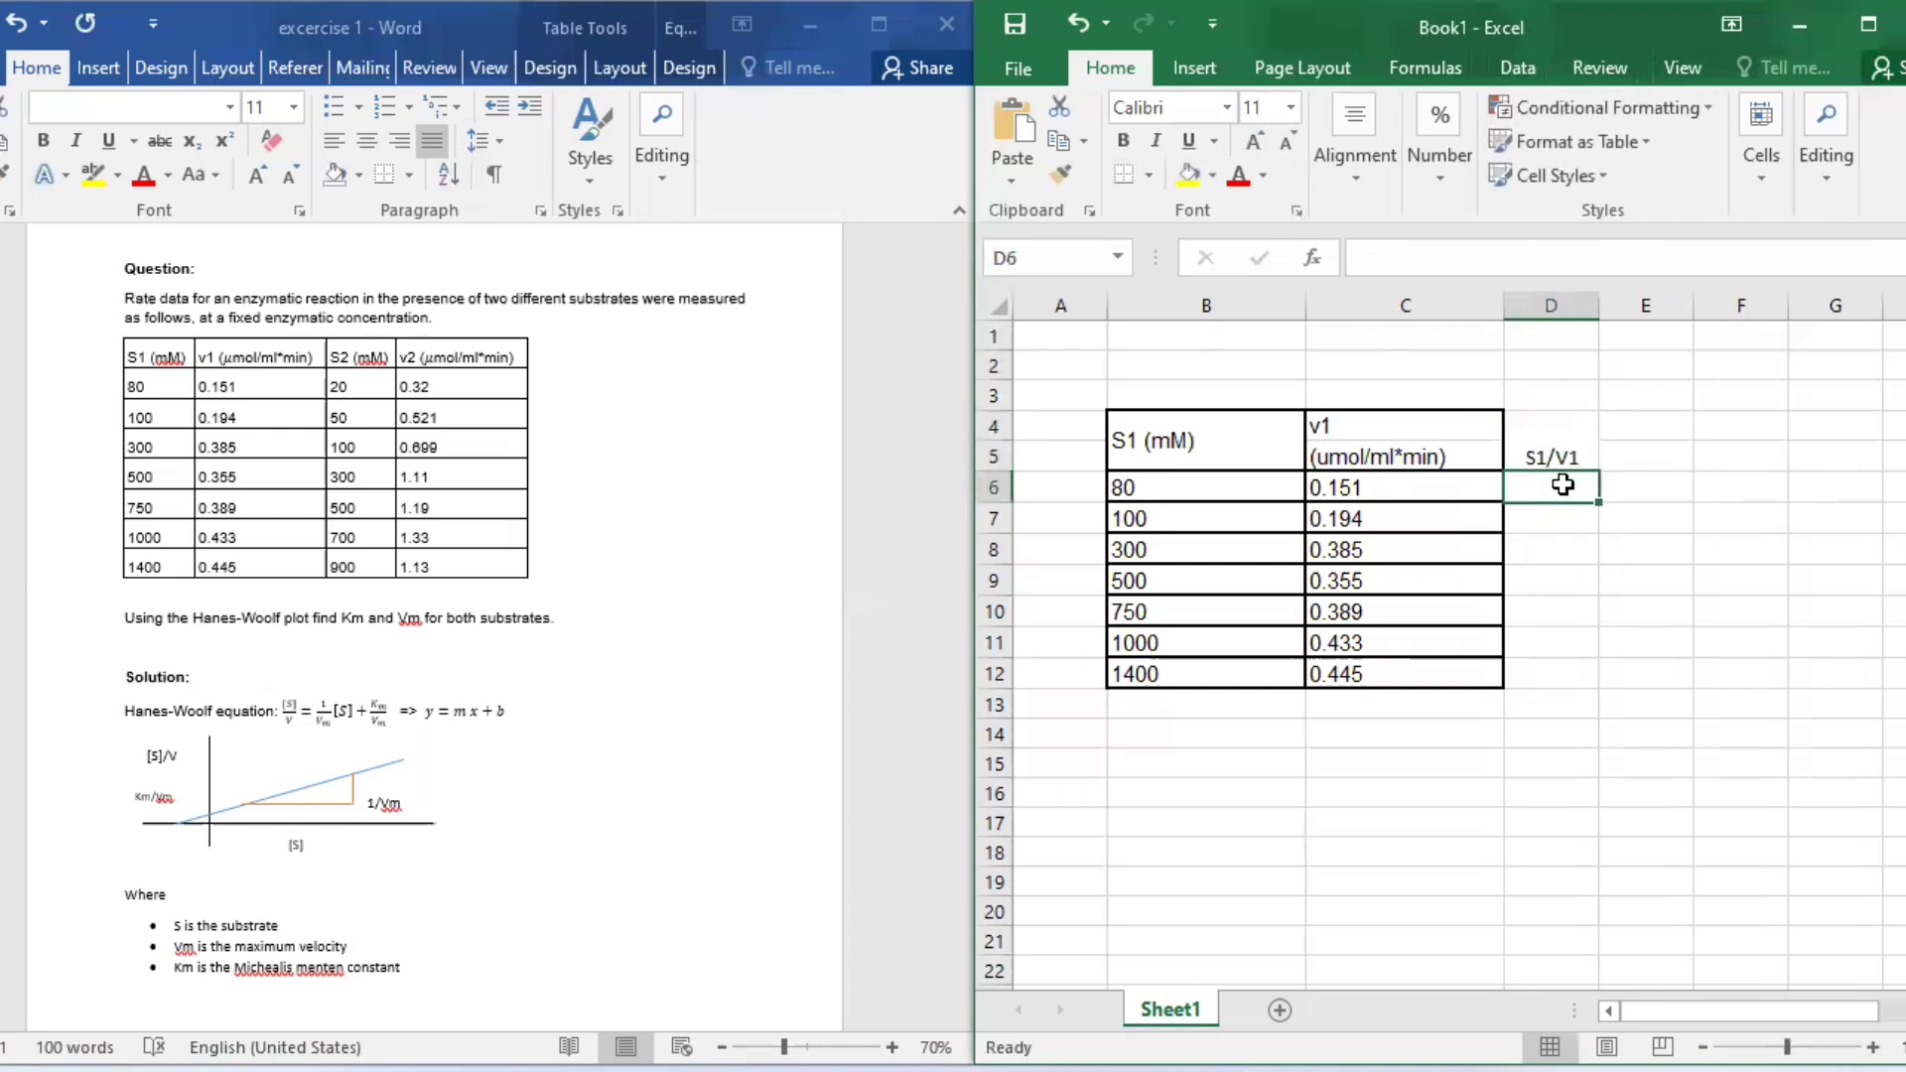
{"action": "type", "text": "="}
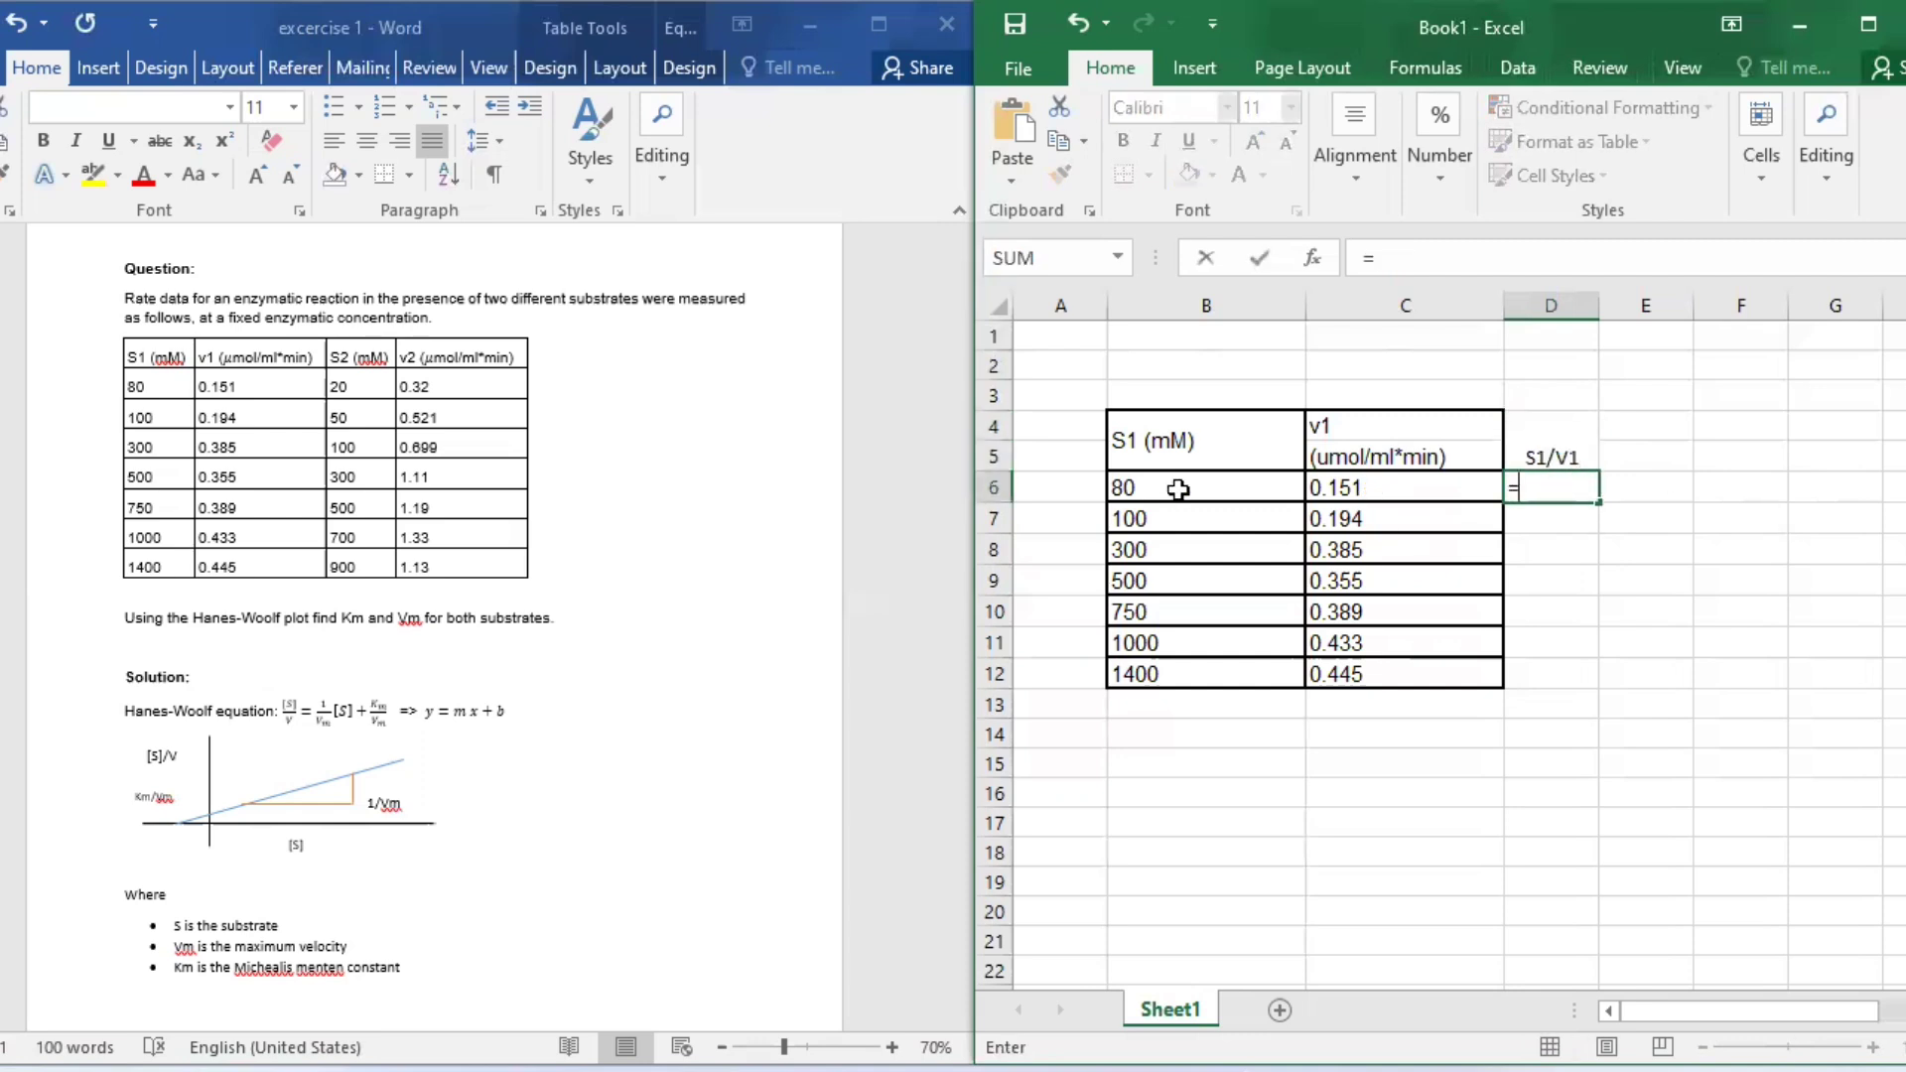
{"action": "left_click", "coordinate": [1177, 489]}
{"action": "type", "text": "/"}
{"action": "left_click", "coordinate": [1326, 487]}
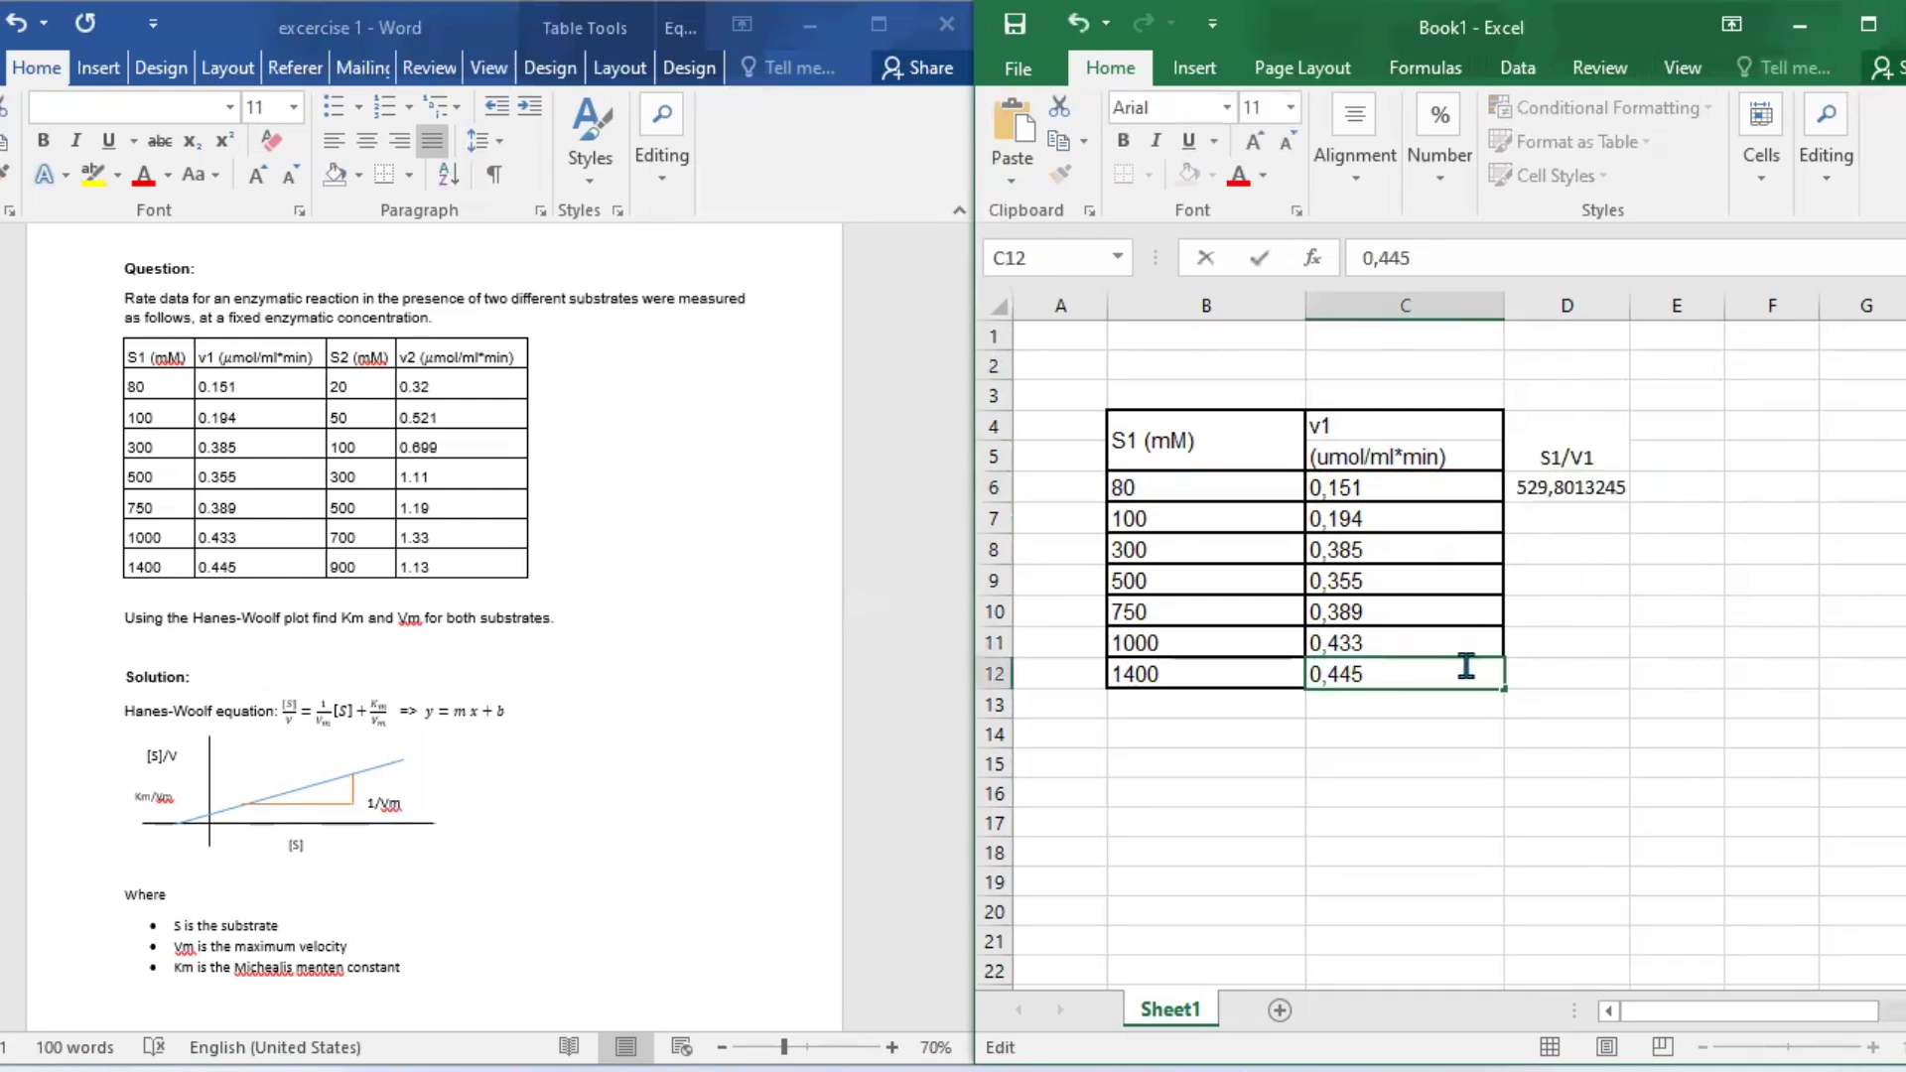
{"action": "key", "text": "Return"}
{"action": "left_click", "coordinate": [1617, 486]}
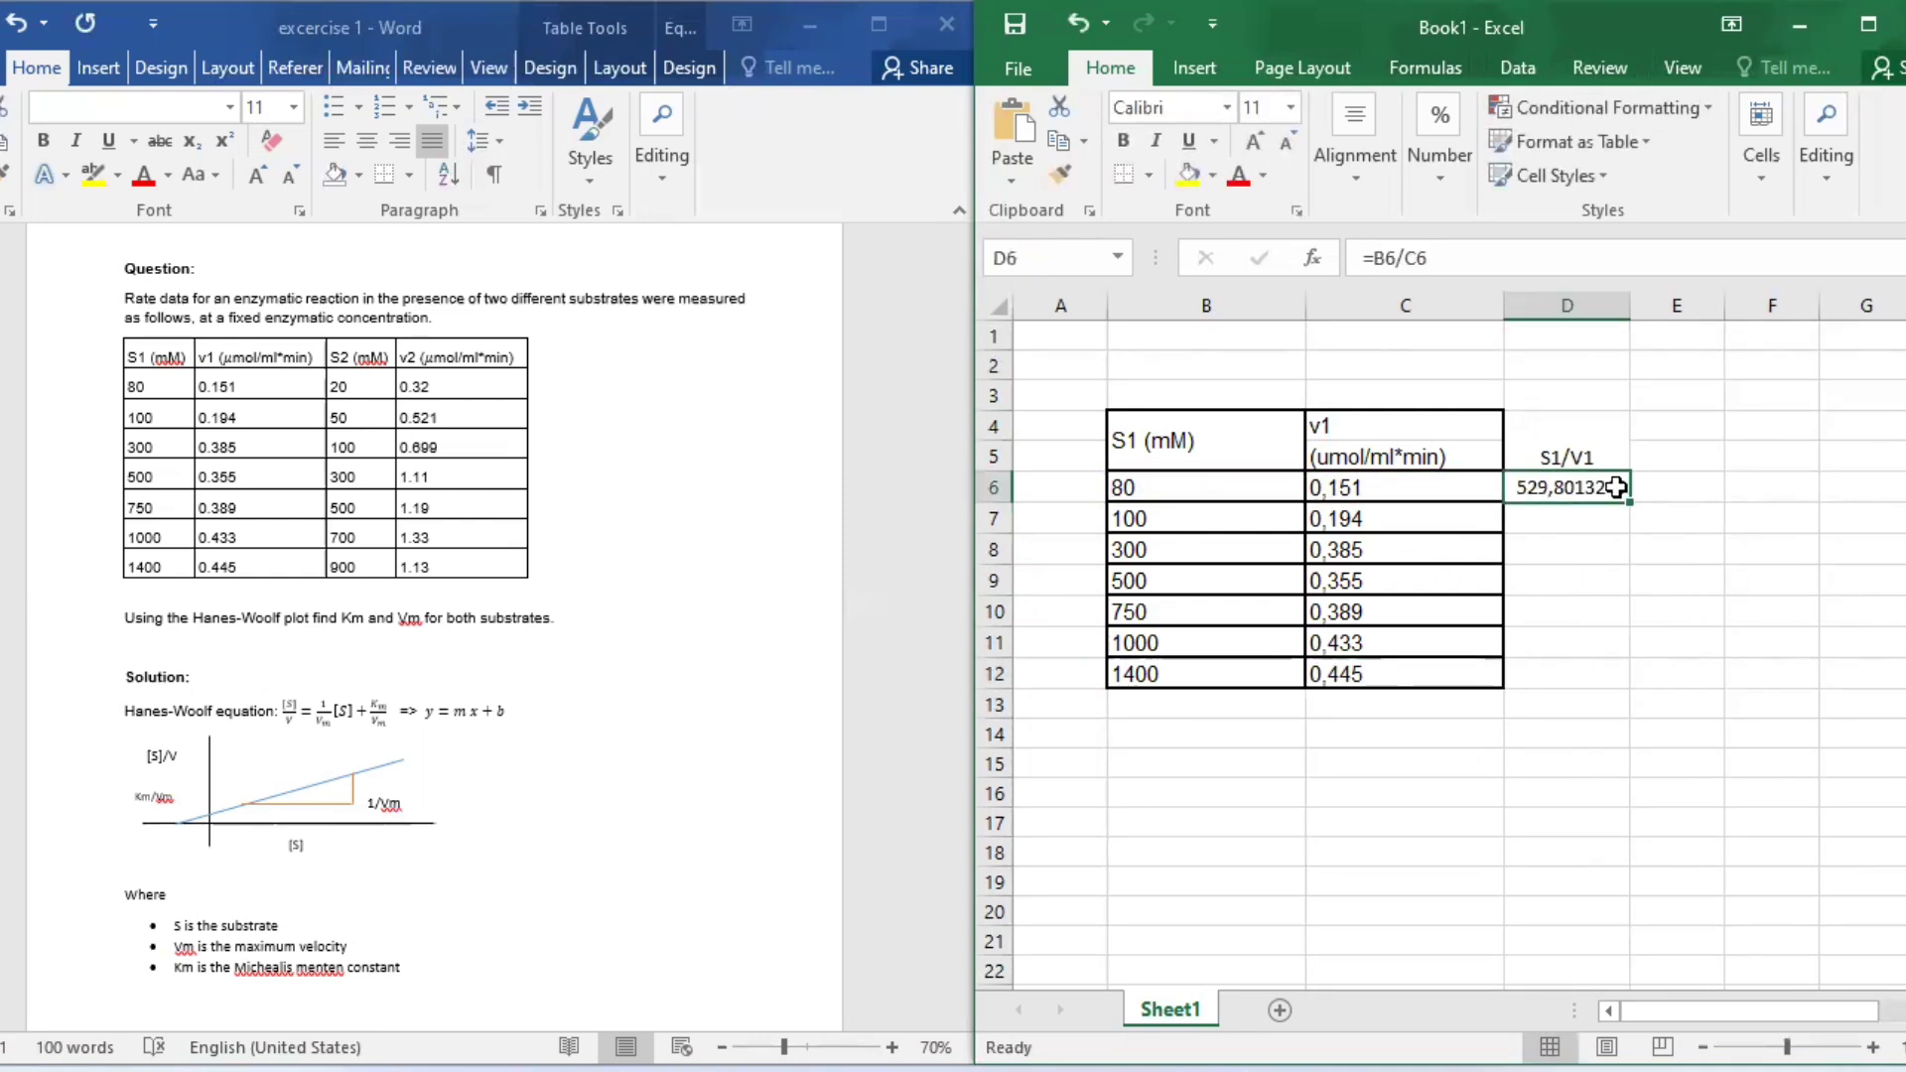
{"action": "left_click_drag", "start_coordinate": [1630, 502], "coordinate": [1609, 658]}
Step: Check the filled S1/V1 ratio formulas in the cells down column D
{"action": "double_click", "coordinate": [1586, 516]}
{"action": "left_click", "coordinate": [1584, 549]}
{"action": "double_click", "coordinate": [1585, 556]}
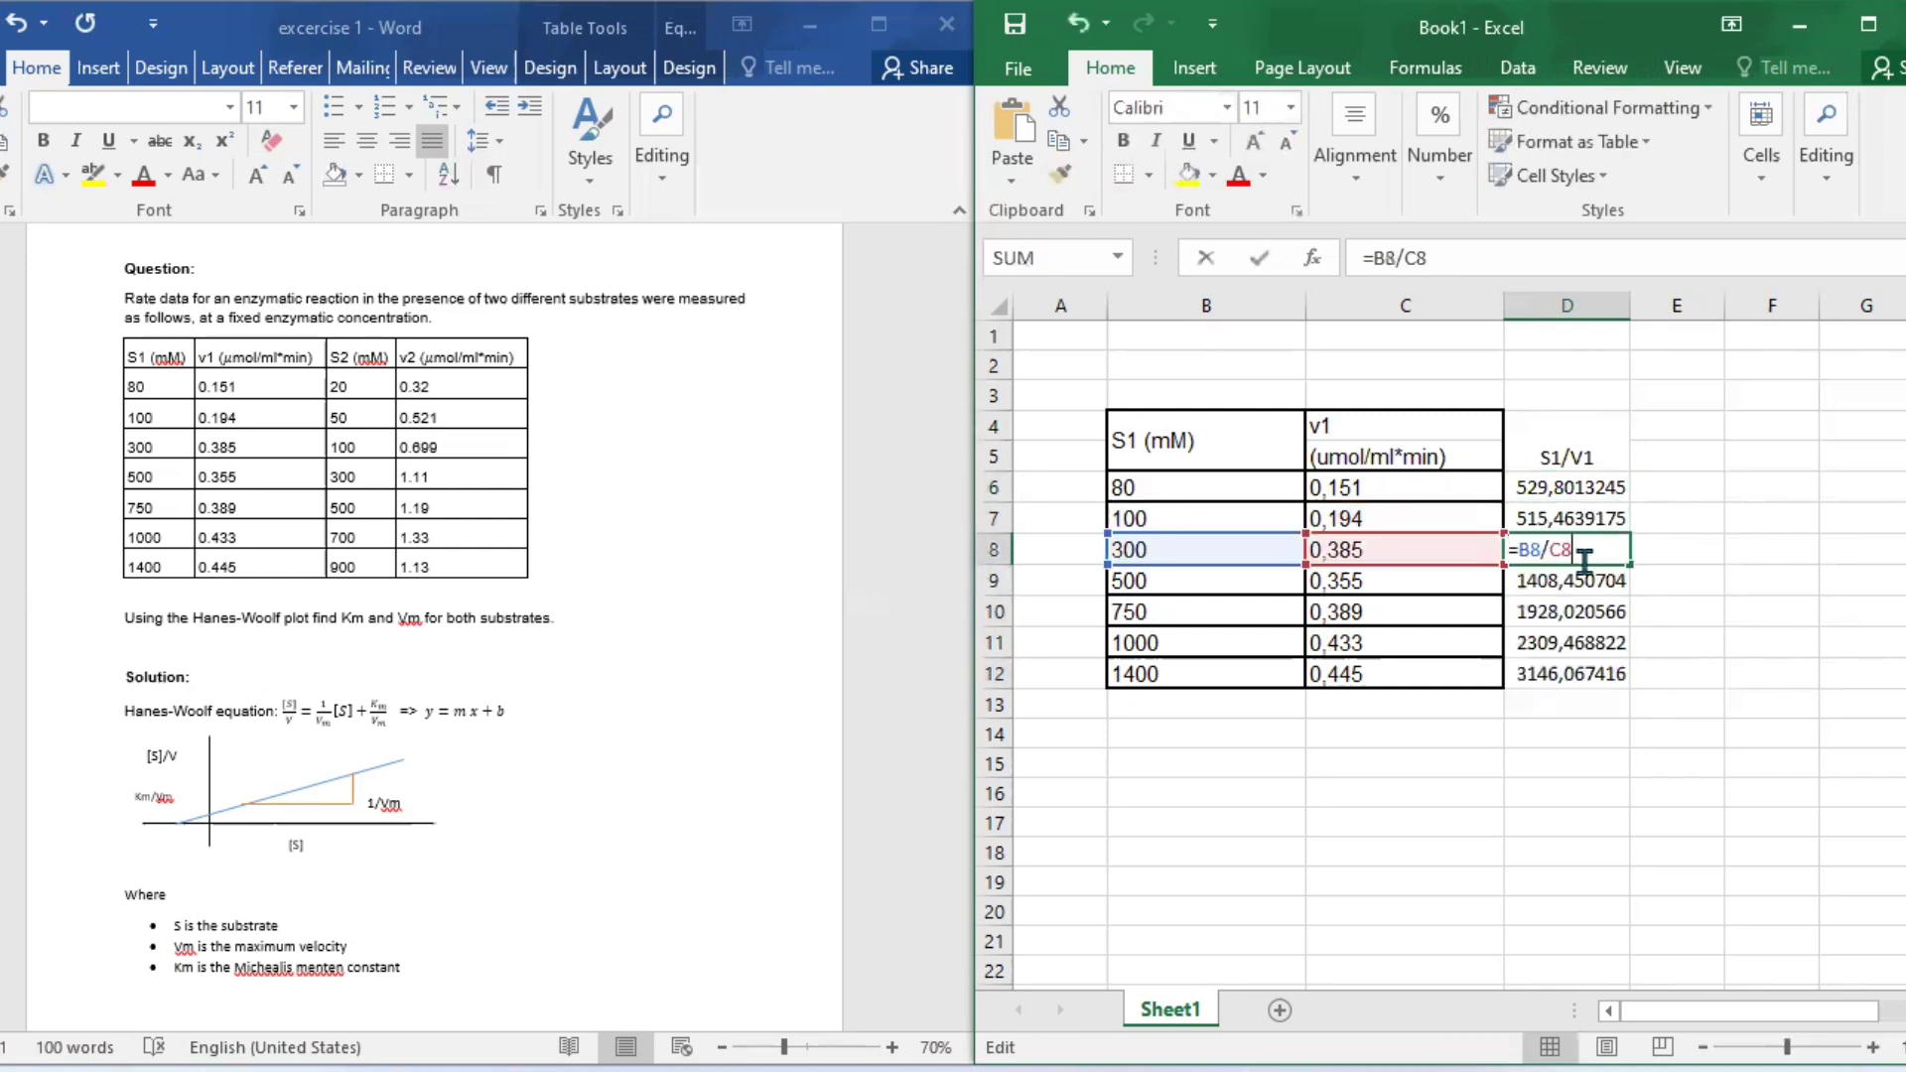
{"action": "double_click", "coordinate": [1582, 584]}
{"action": "double_click", "coordinate": [1586, 610]}
{"action": "double_click", "coordinate": [1583, 643]}
Step: Select the S1 values and the S1/V1 column, with their headings, for charting
{"action": "left_click", "coordinate": [1405, 793]}
{"action": "scroll", "coordinate": [1146, 400], "scroll_direction": "down", "scroll_amount": 3, "text": "ctrl"}
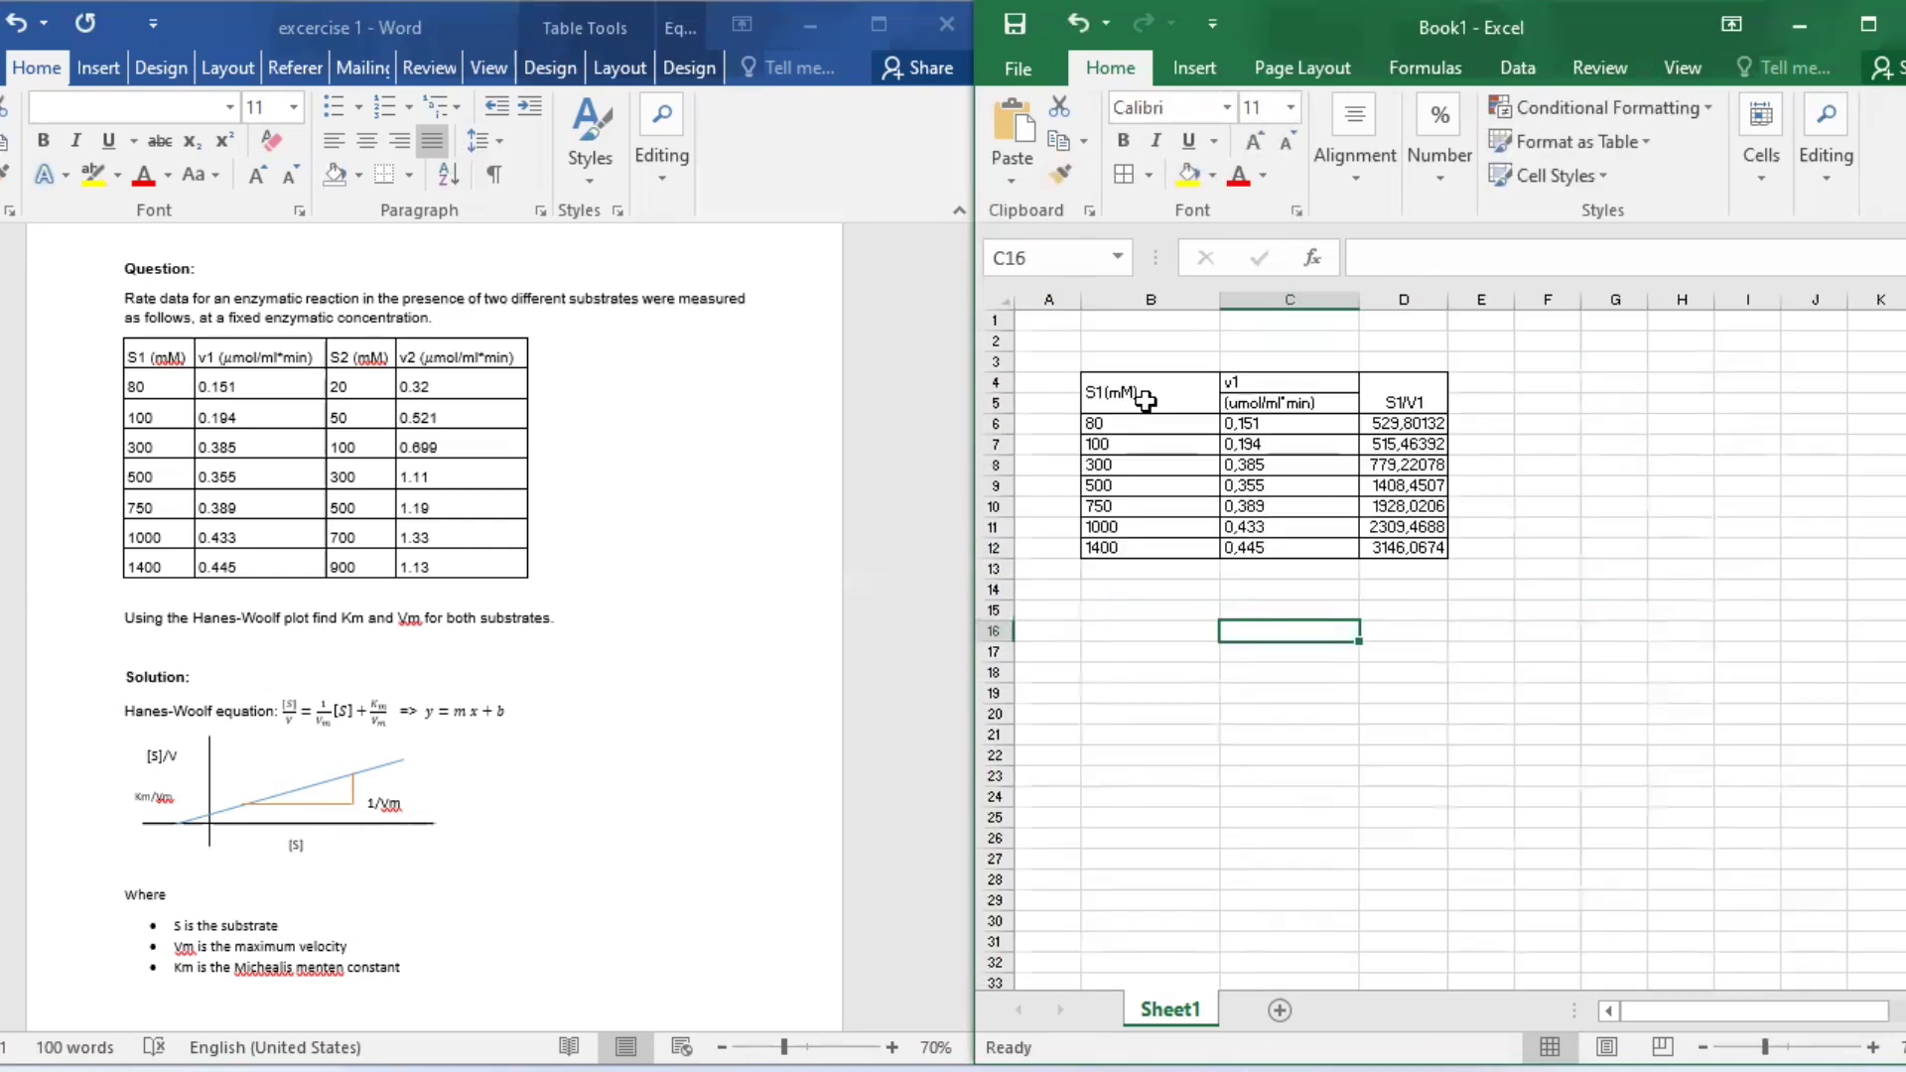
{"action": "left_click_drag", "start_coordinate": [1147, 400], "coordinate": [1155, 544]}
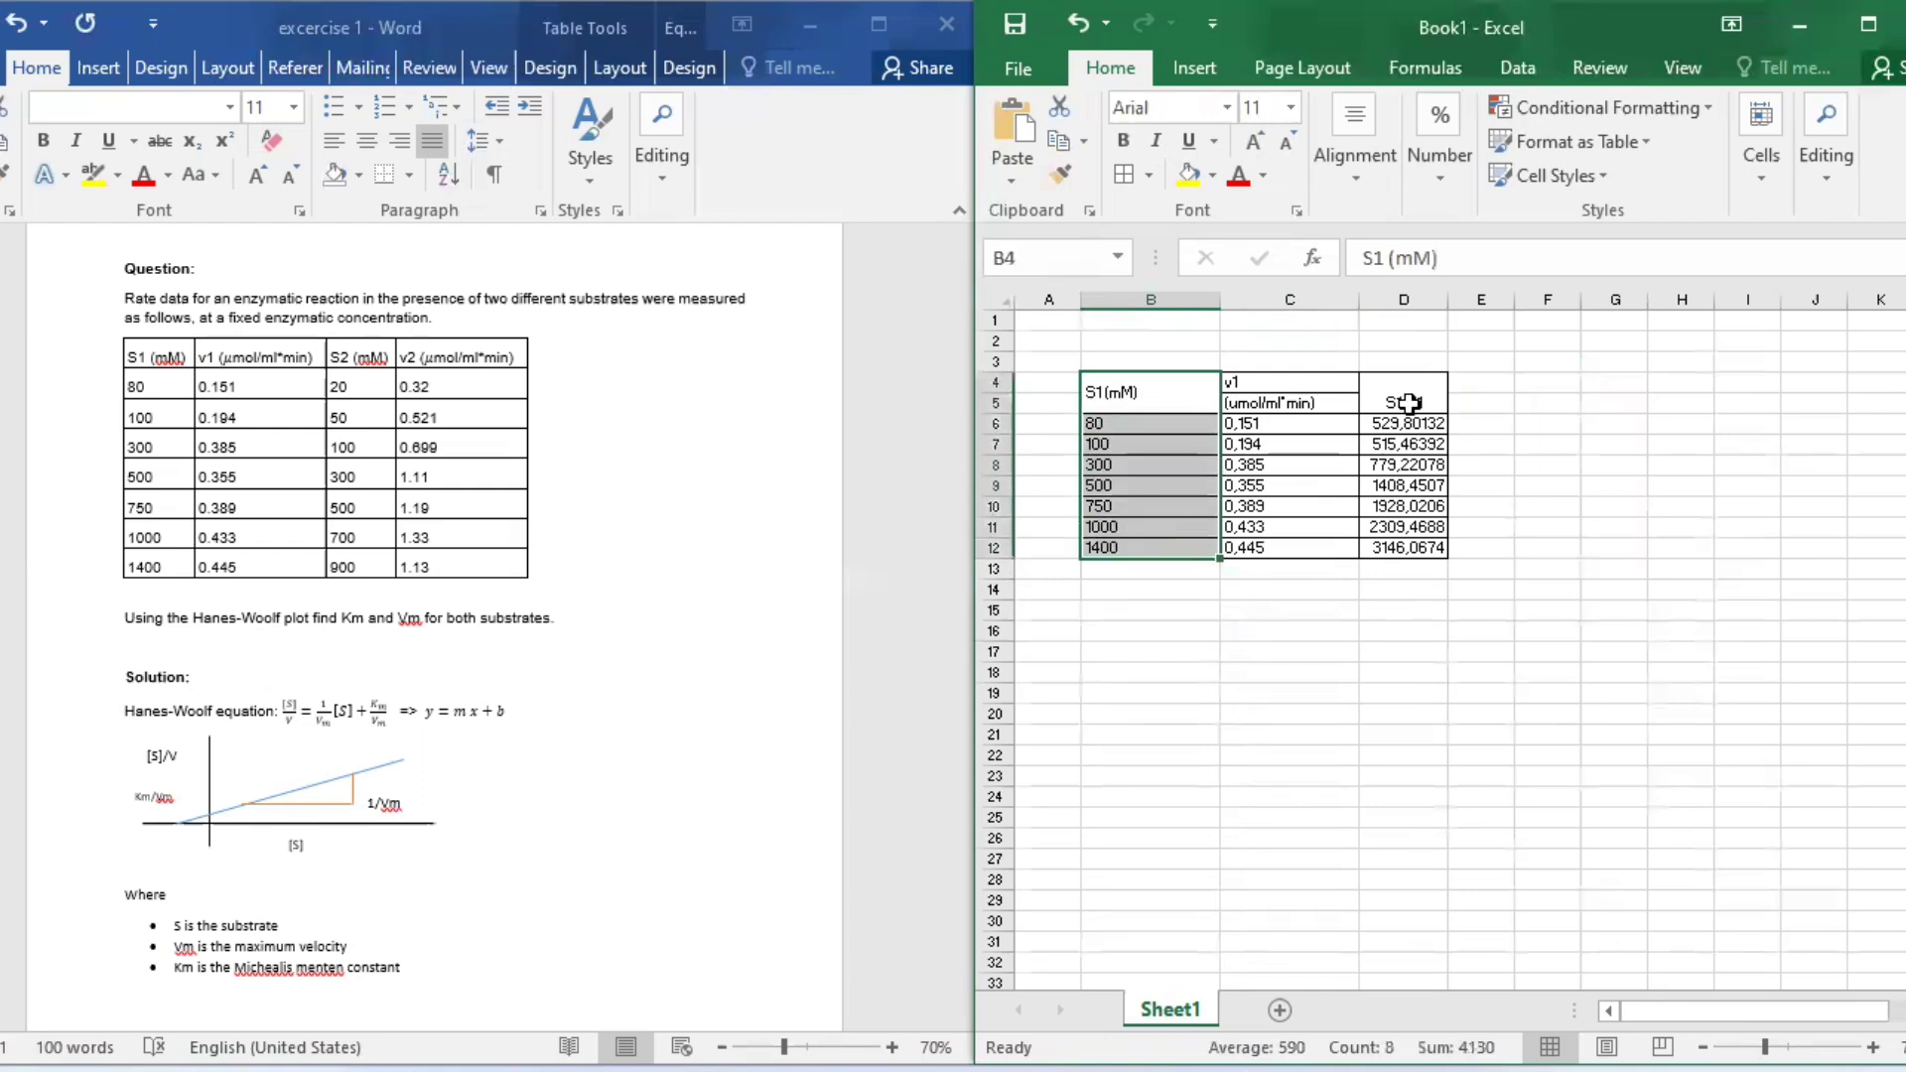
{"action": "left_click_drag", "start_coordinate": [1404, 397], "coordinate": [1406, 552], "text": "ctrl"}
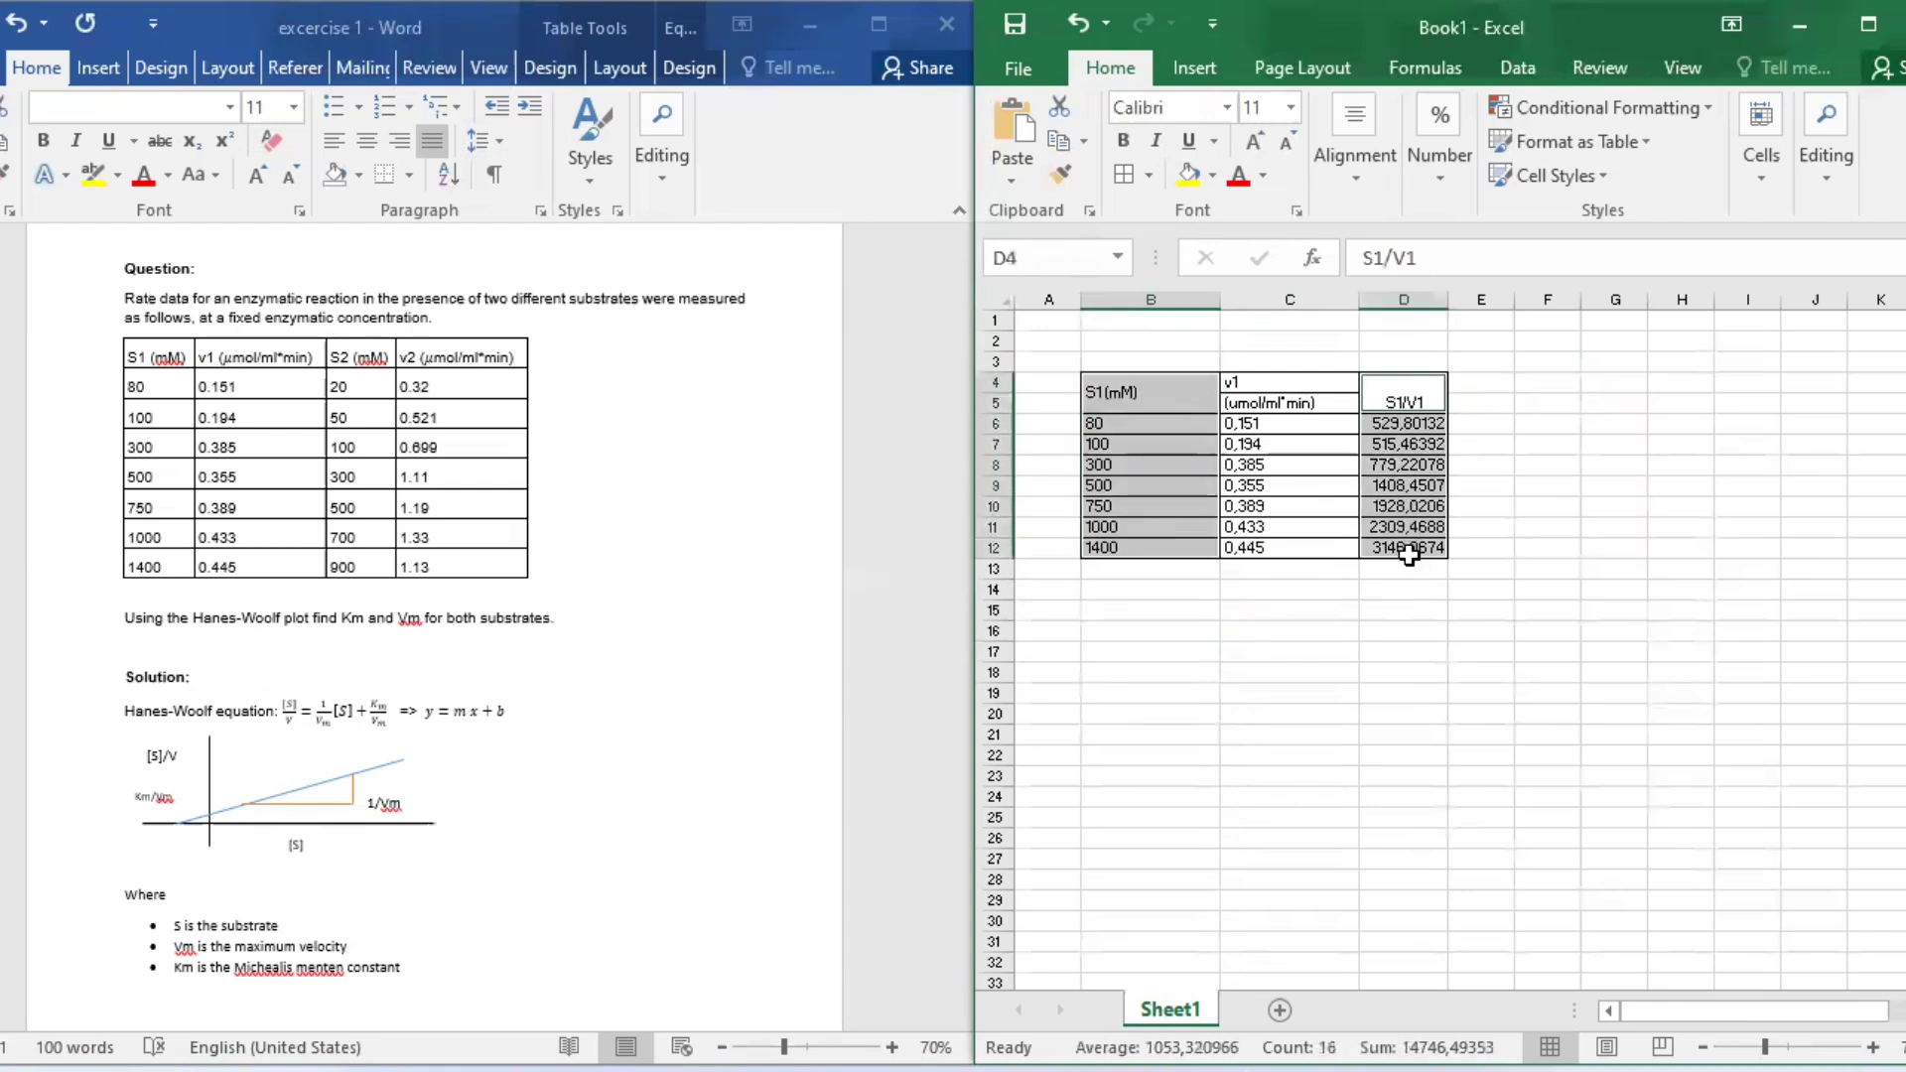
Step: Insert the recommended scatter chart of S1/V1 versus S1, titled 'Substrate 1'
{"action": "left_click", "coordinate": [1196, 68]}
{"action": "left_click", "coordinate": [1274, 156]}
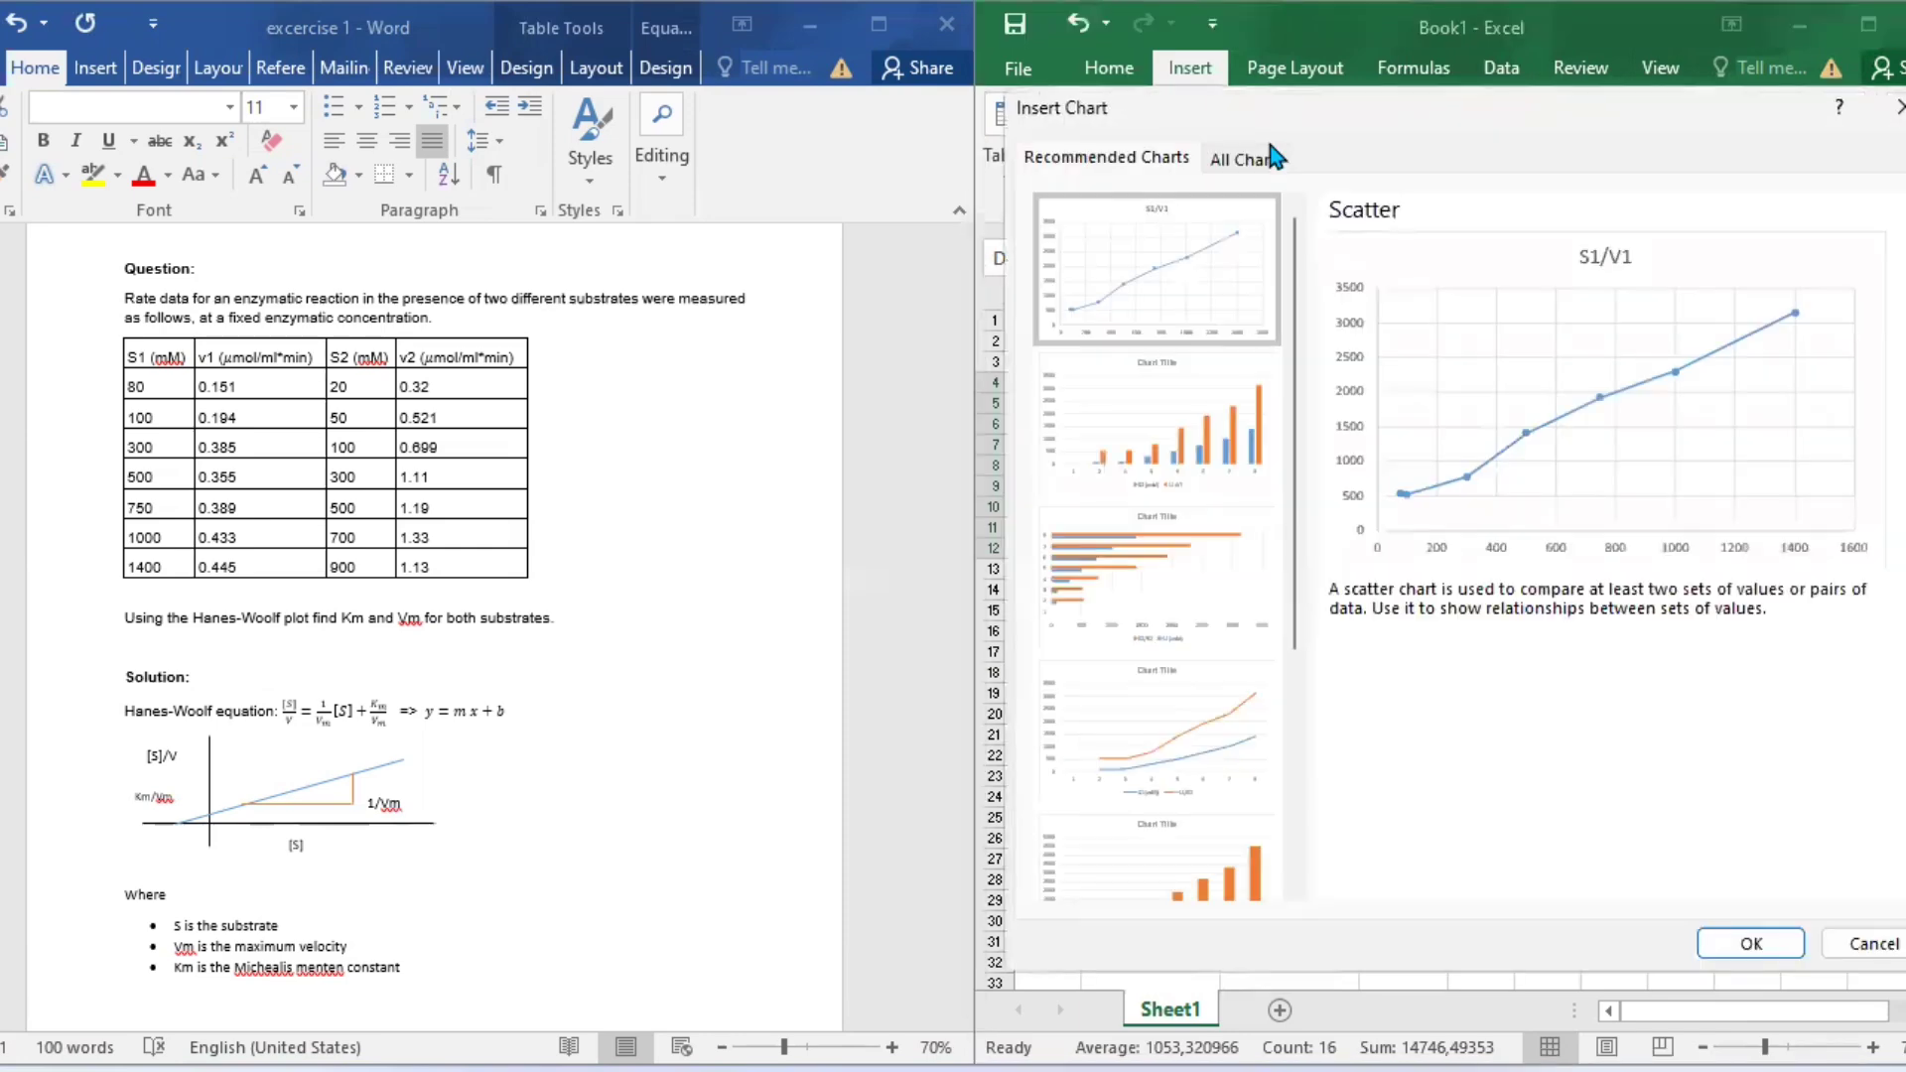
{"action": "double_click", "coordinate": [1283, 318]}
{"action": "type", "text": "S"}
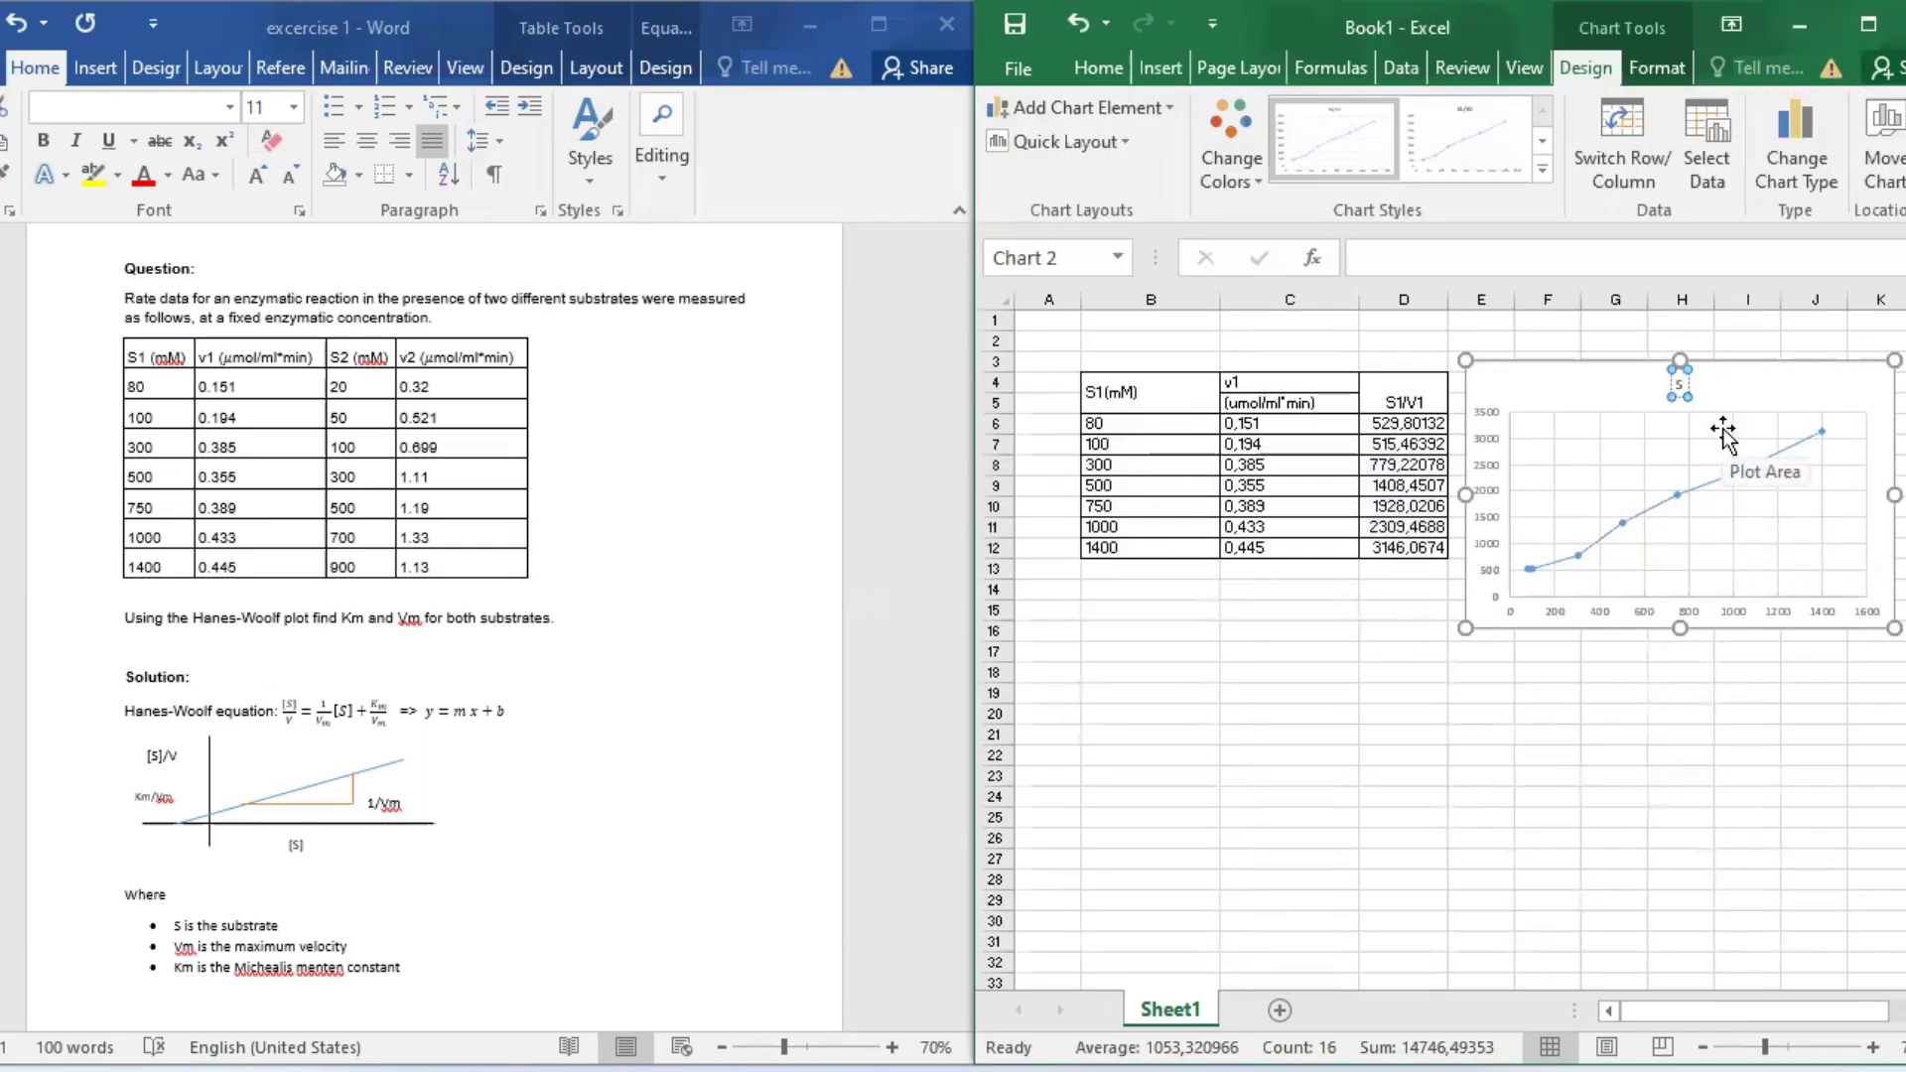
{"action": "type", "text": "ubstrate 1"}
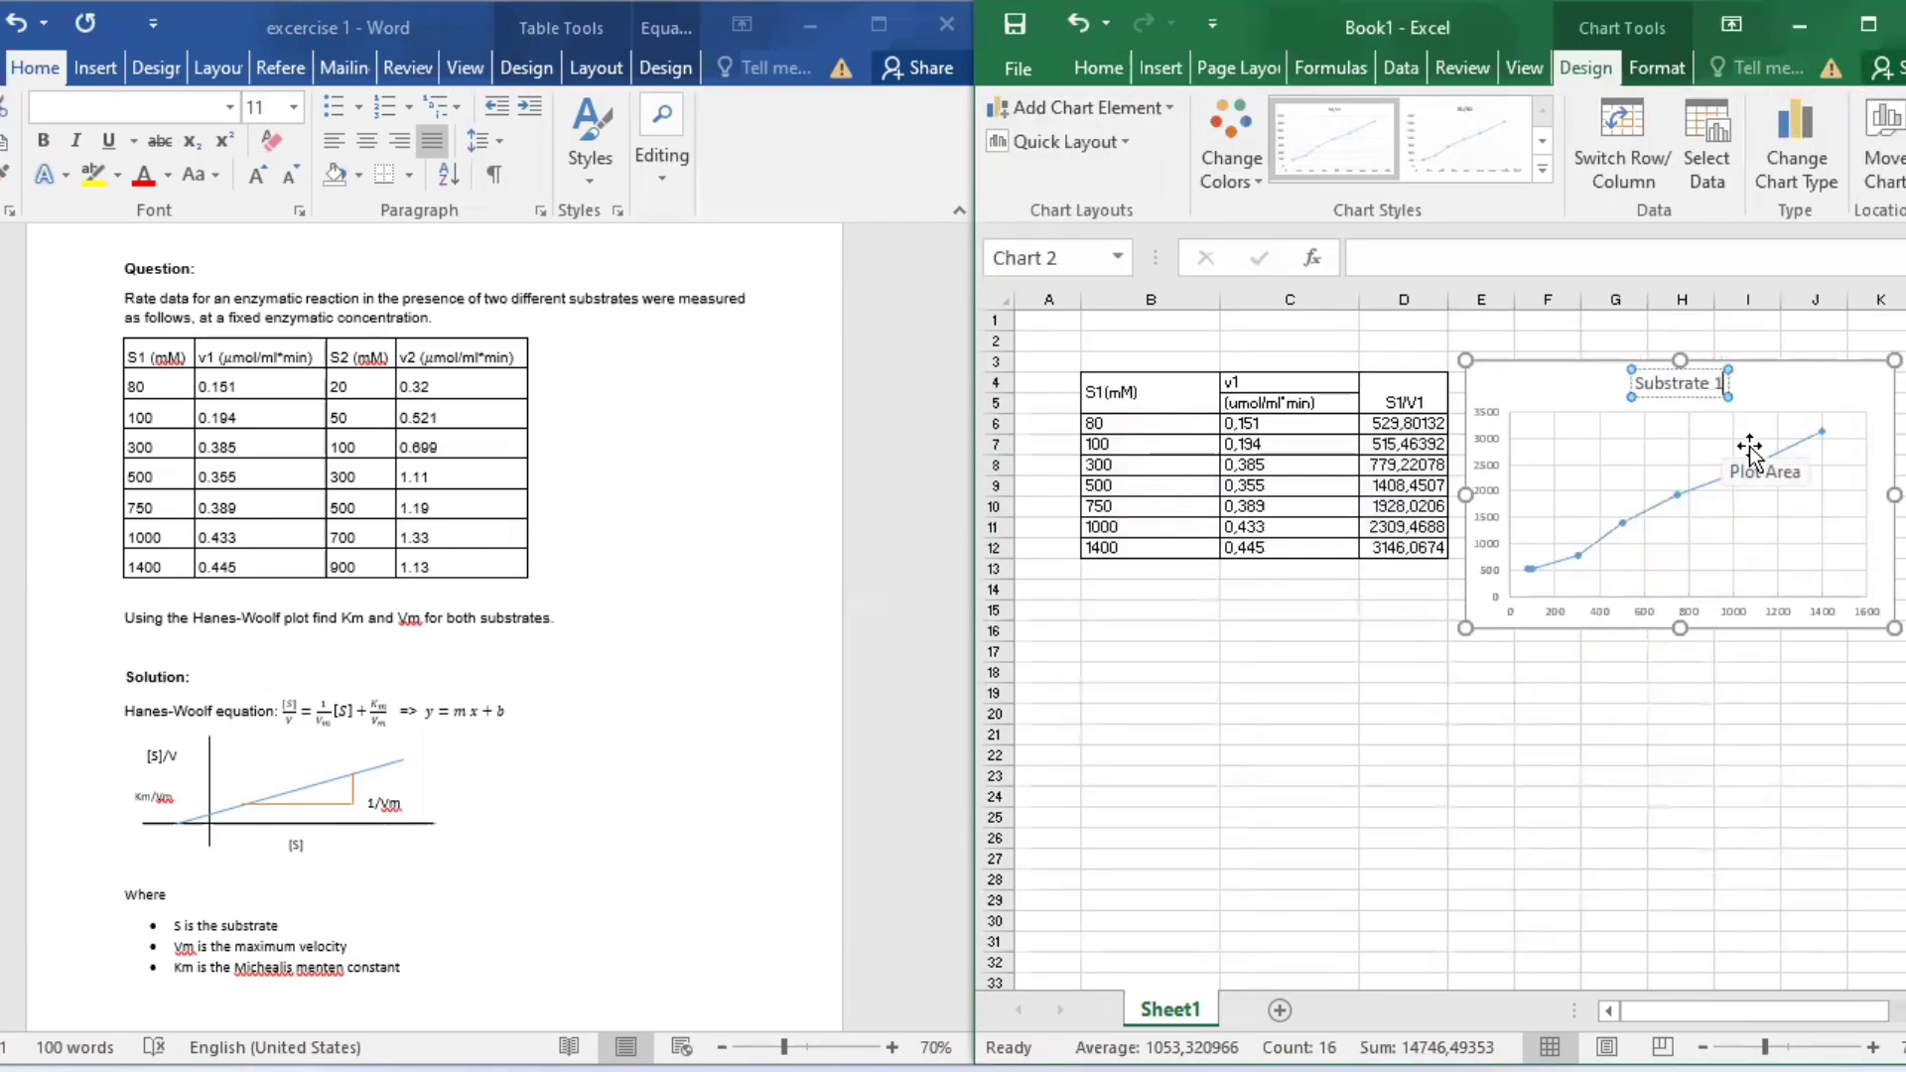
{"action": "left_click", "coordinate": [1532, 397]}
Step: Add axis titles to the Substrate 1 chart and edit the vertical axis title
{"action": "scroll", "coordinate": [1532, 396], "scroll_direction": "right", "scroll_amount": 2}
{"action": "left_click", "coordinate": [1730, 381]}
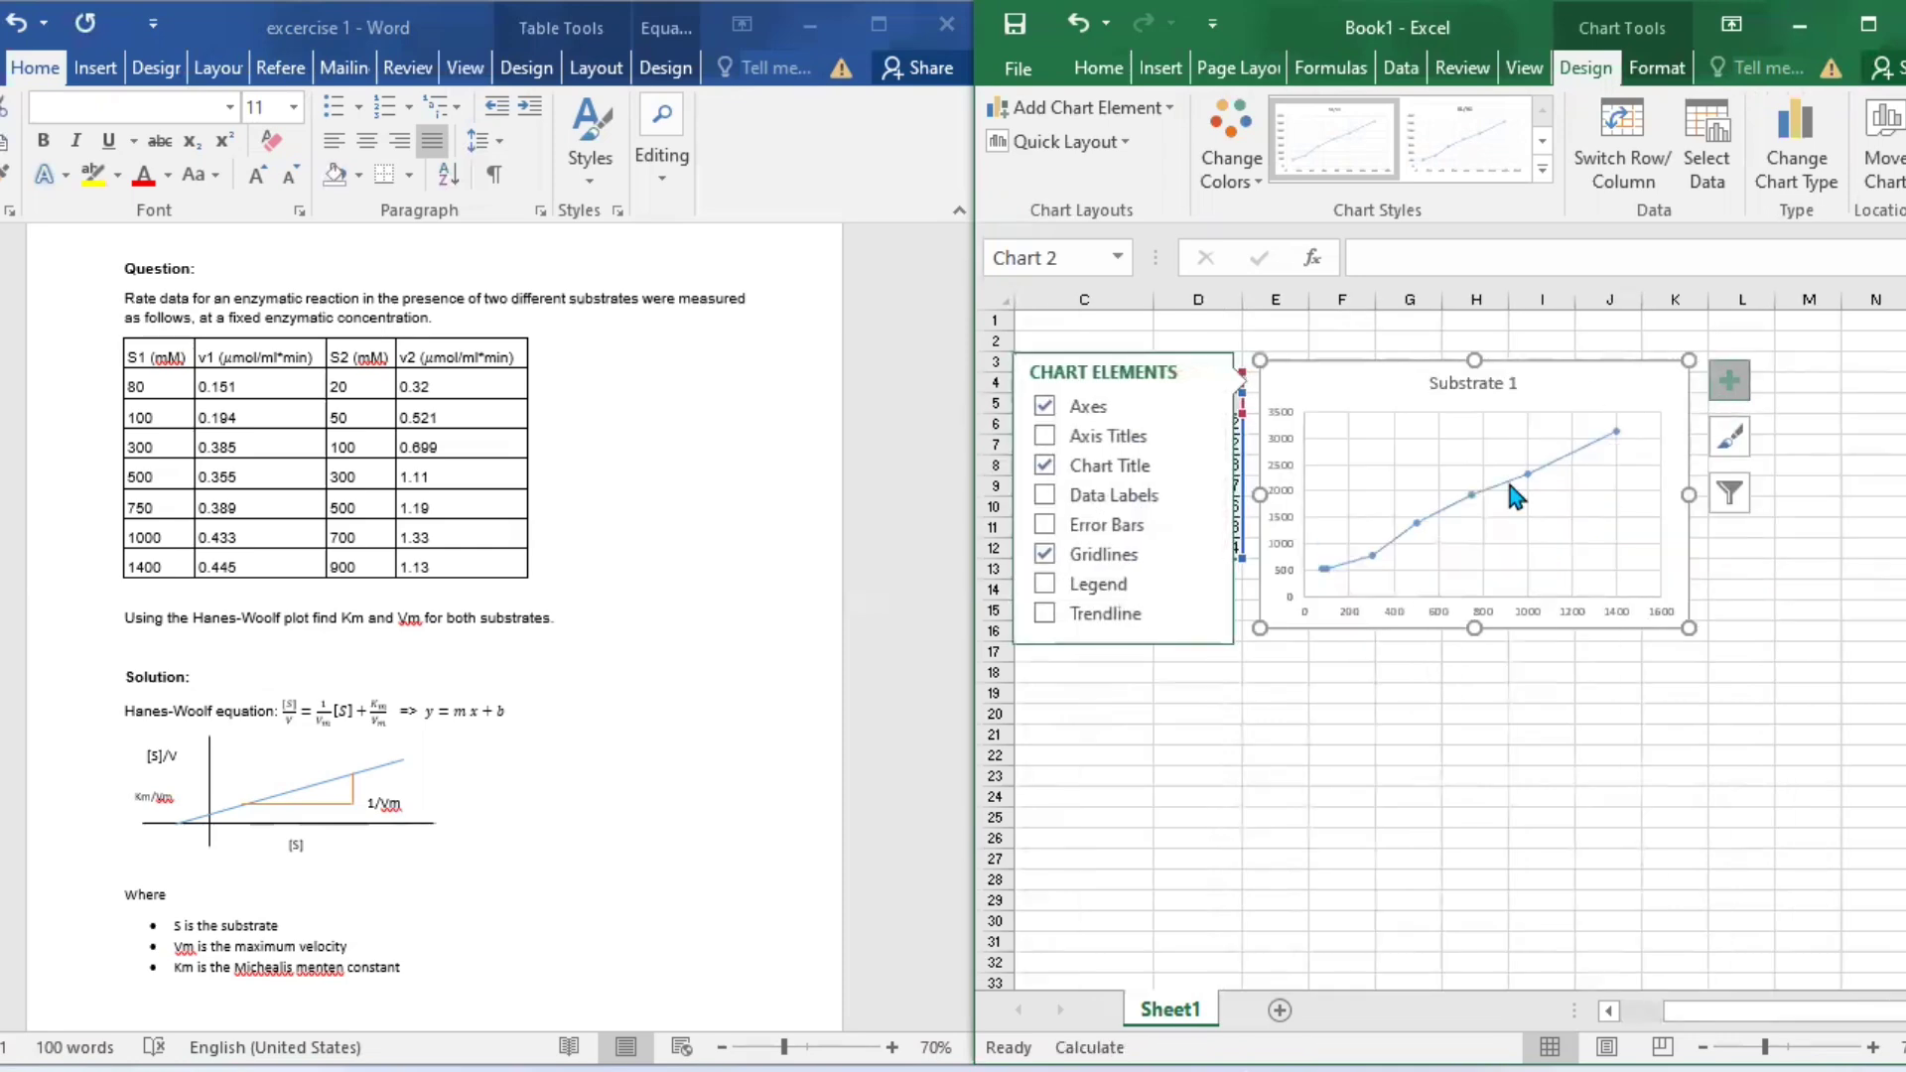
{"action": "left_click", "coordinate": [1108, 436]}
{"action": "left_click", "coordinate": [1282, 488]}
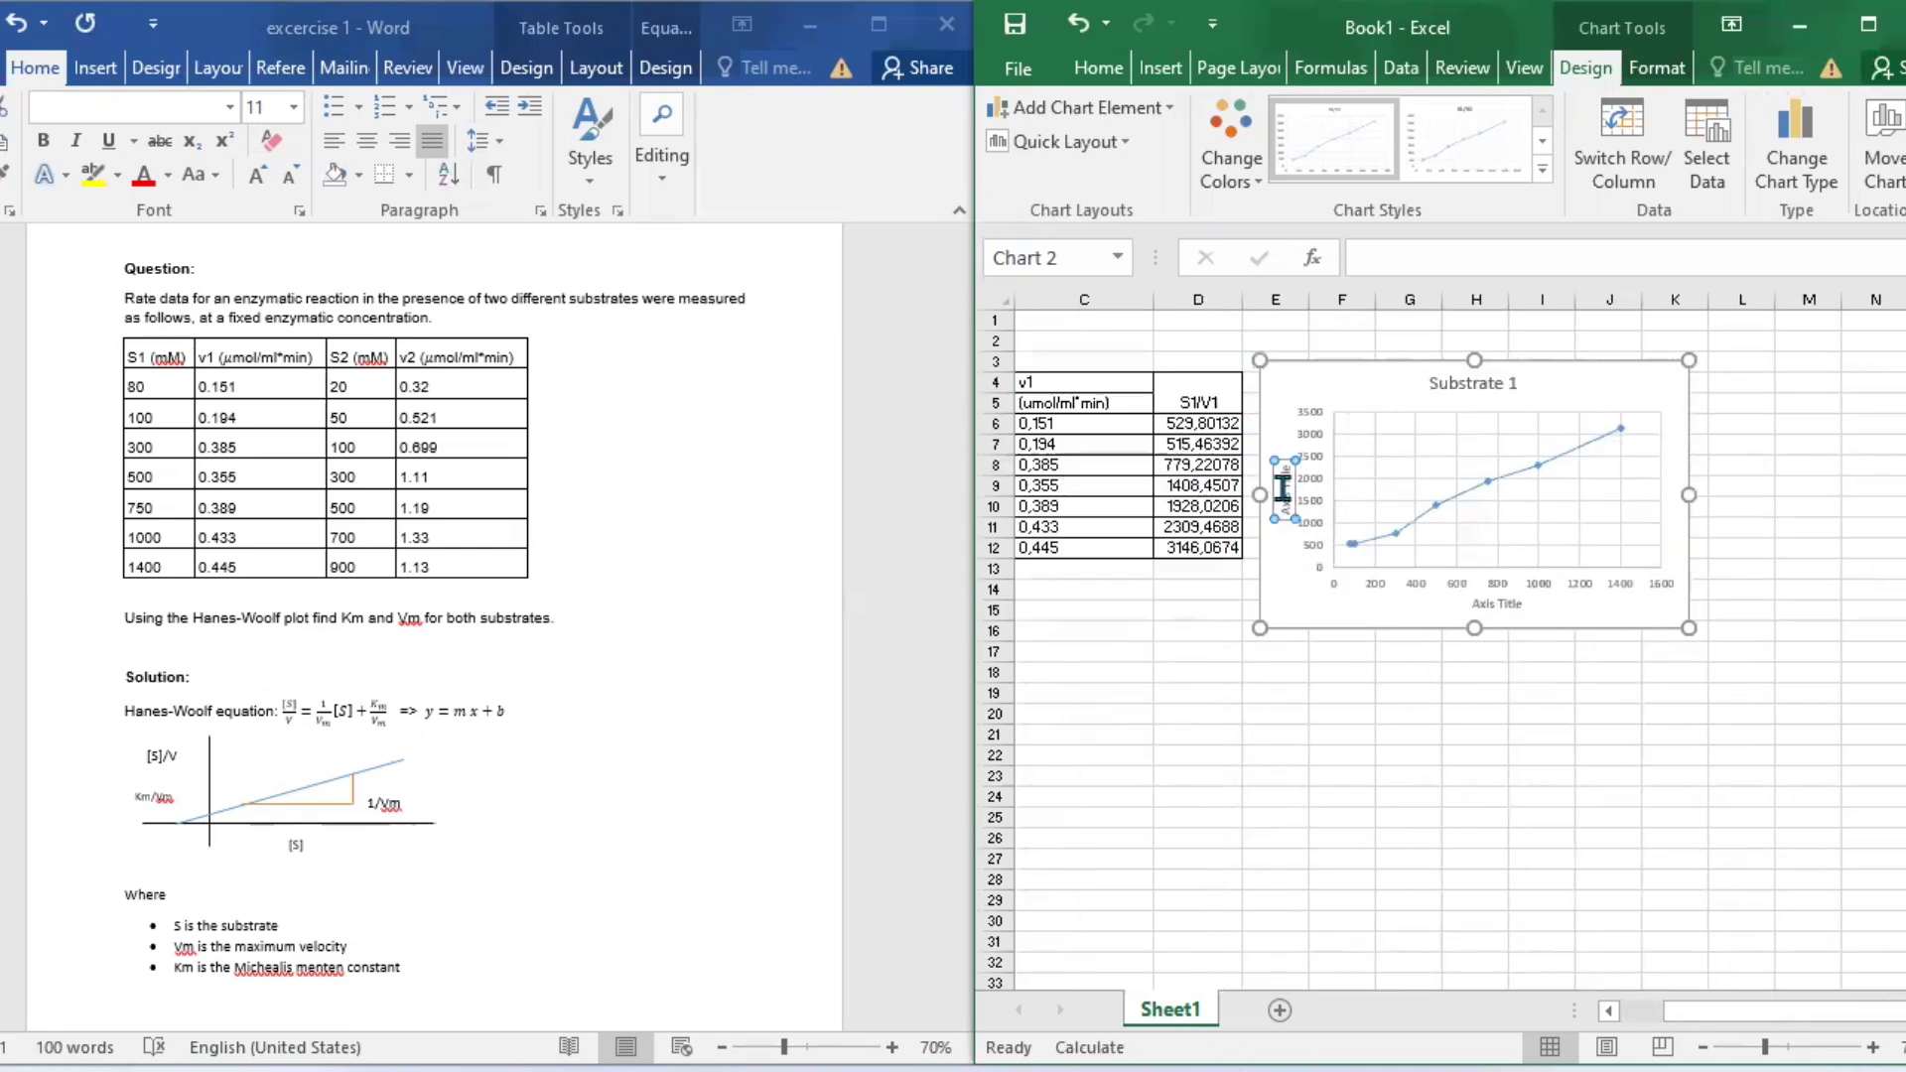
{"action": "double_click", "coordinate": [1283, 487]}
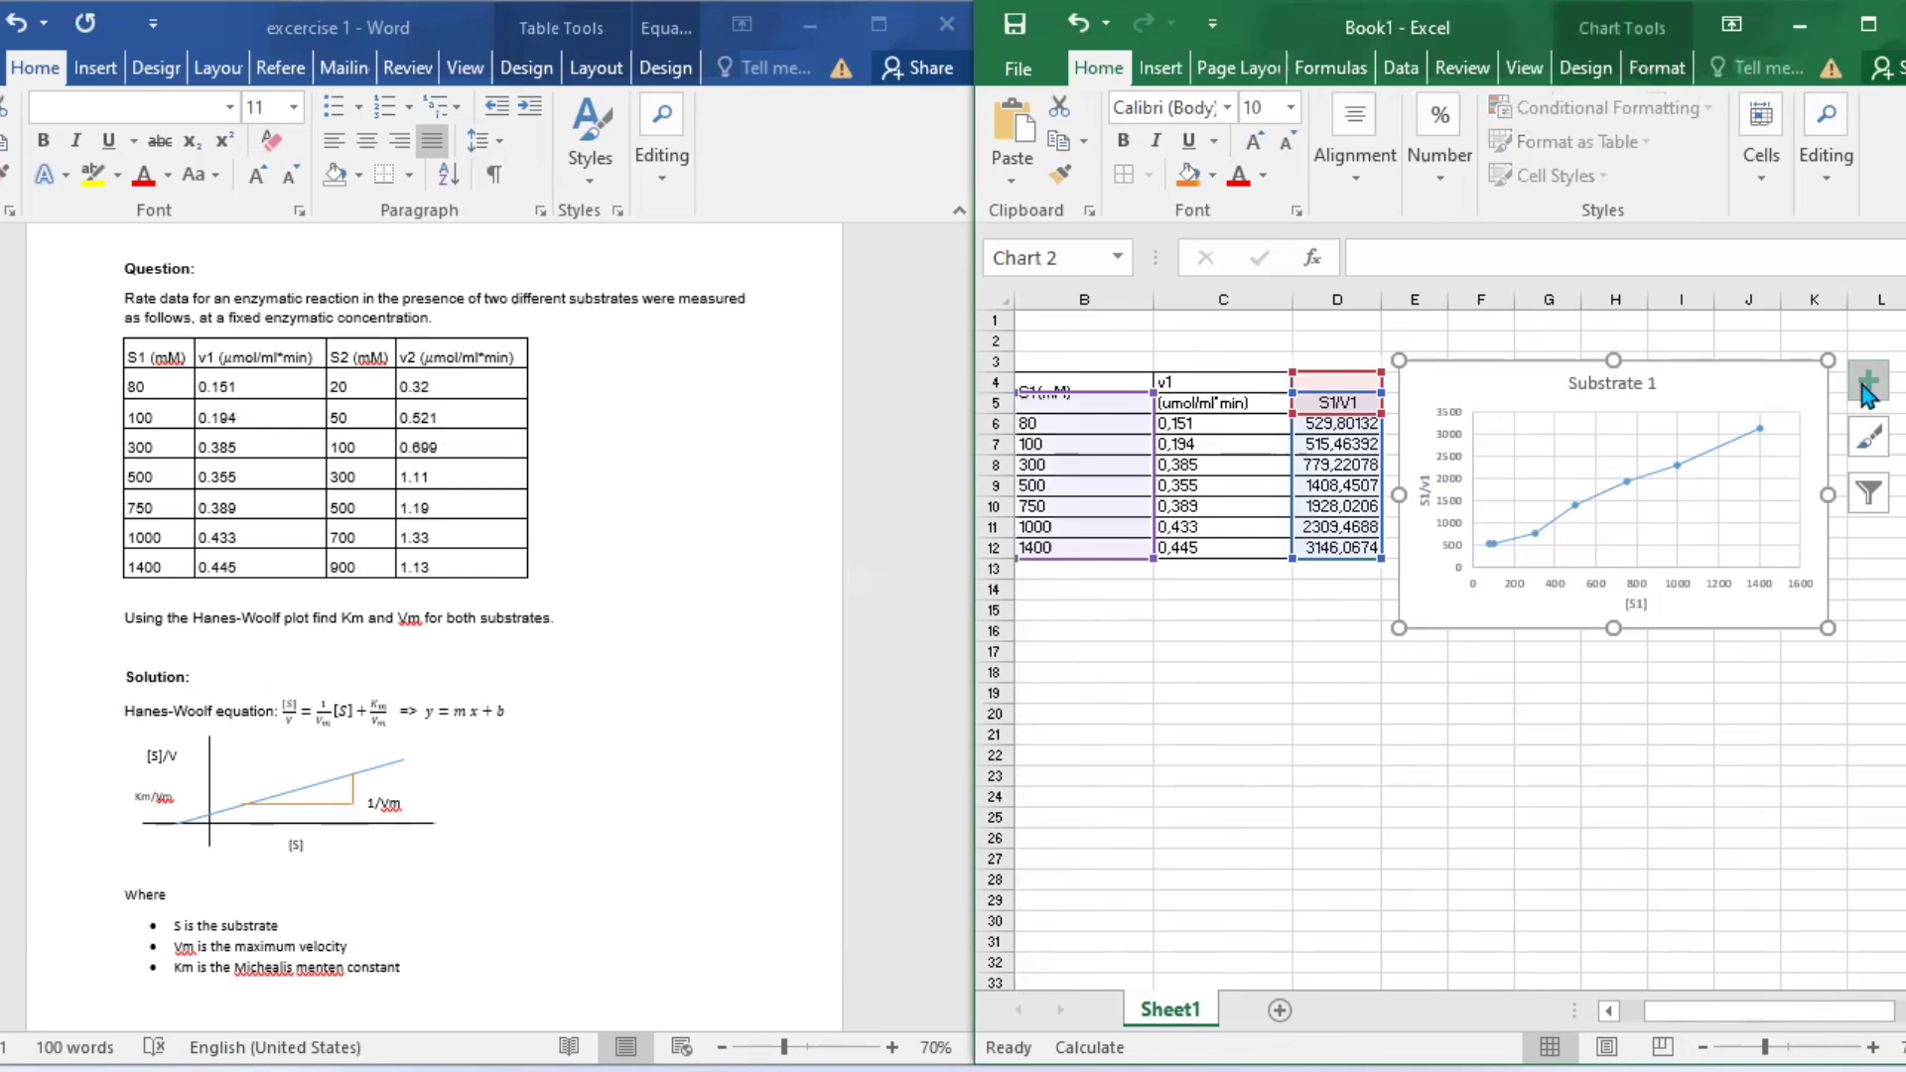
Step: Add a linear trendline displaying its equation and R-squared value to the Substrate 1 chart
{"action": "left_click", "coordinate": [1869, 380]}
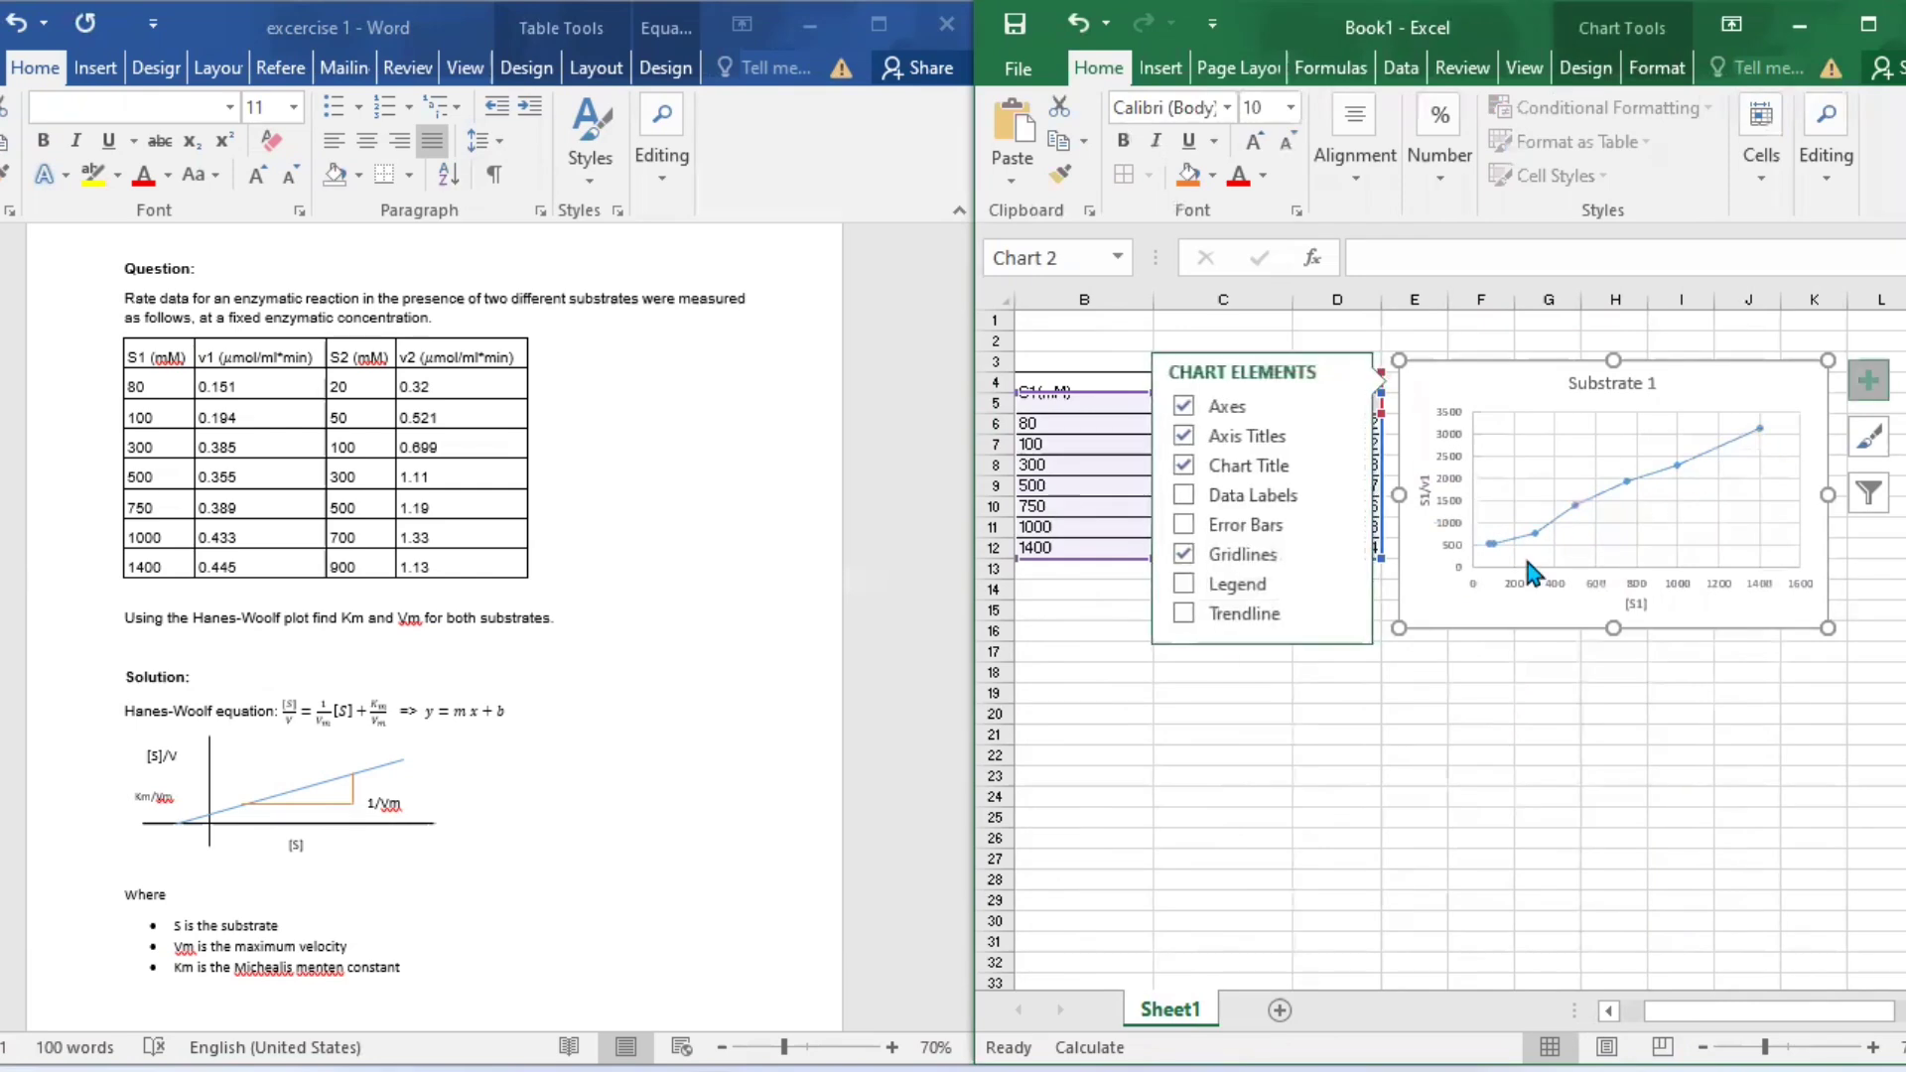
{"action": "left_click", "coordinate": [1358, 614]}
{"action": "left_click", "coordinate": [1426, 755]}
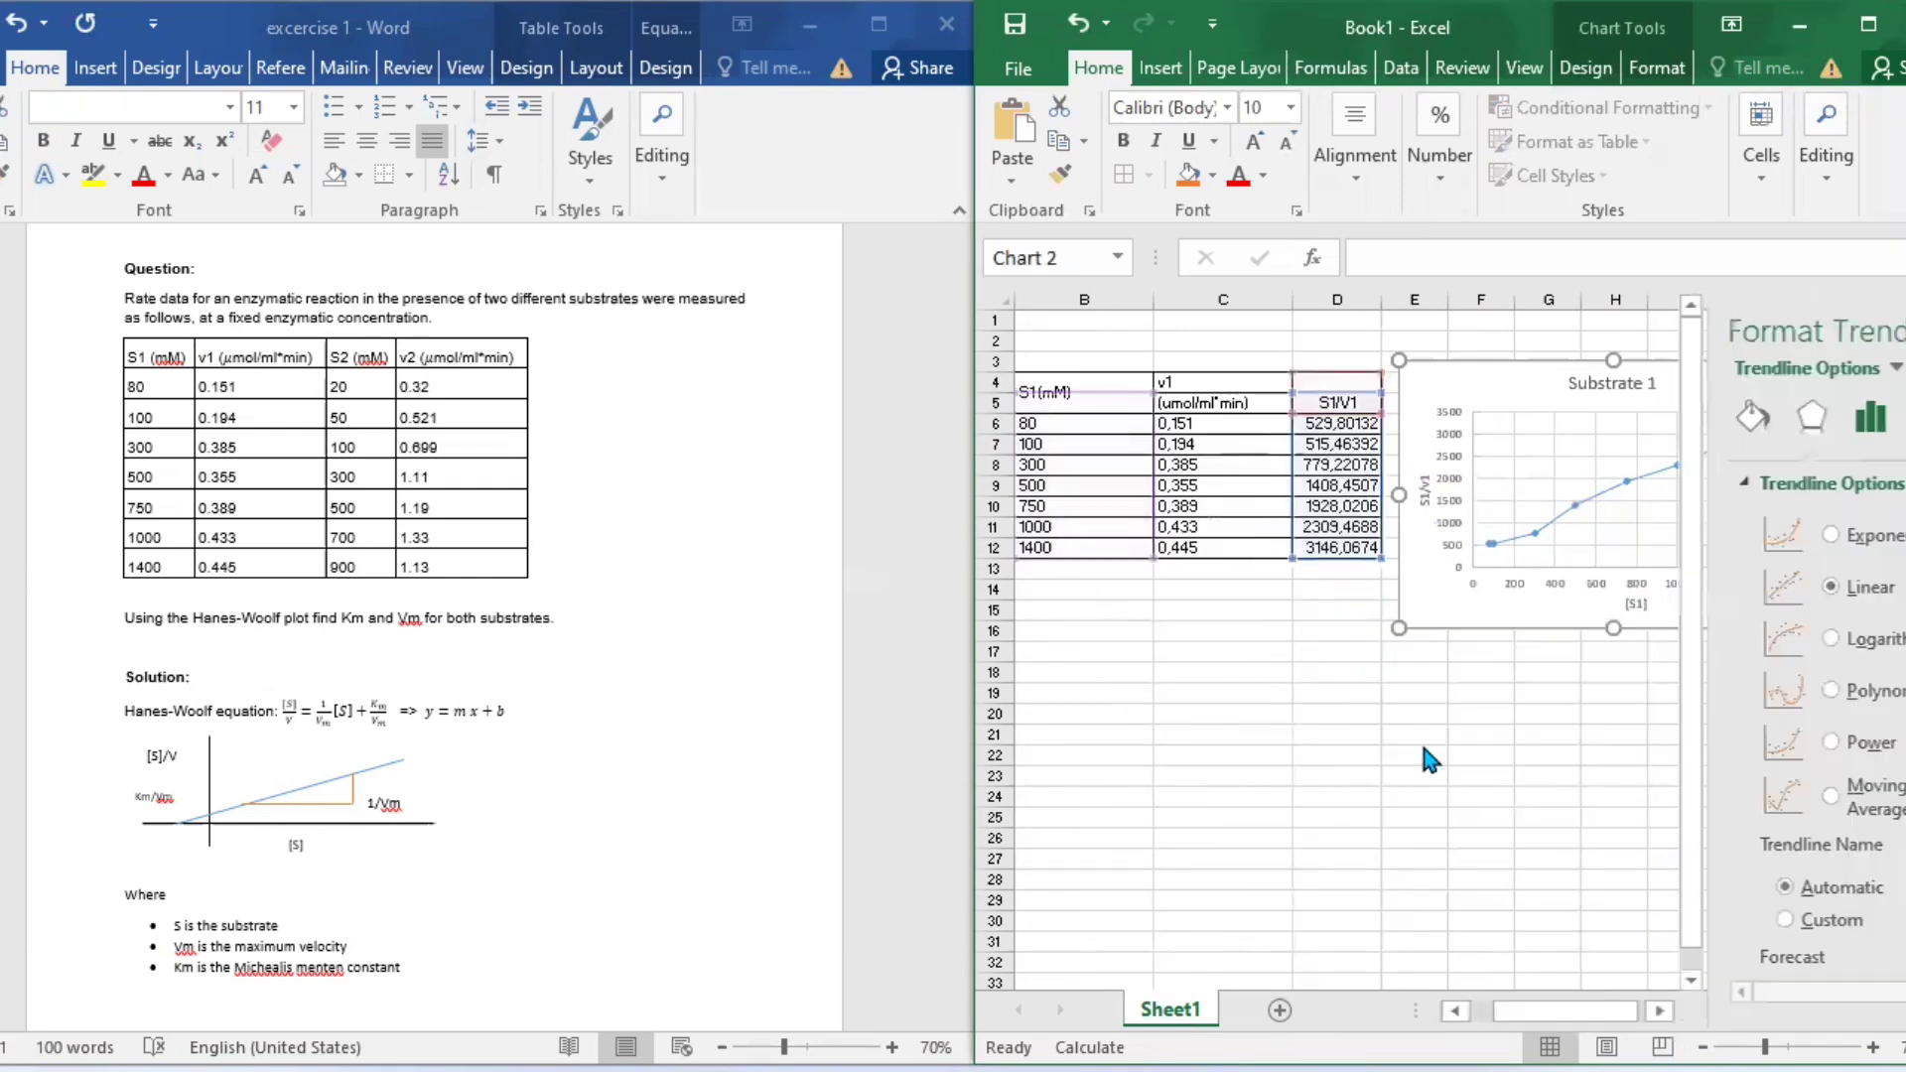
{"action": "scroll", "coordinate": [1753, 705], "scroll_direction": "down", "scroll_amount": 3}
{"action": "left_click", "coordinate": [1613, 916]}
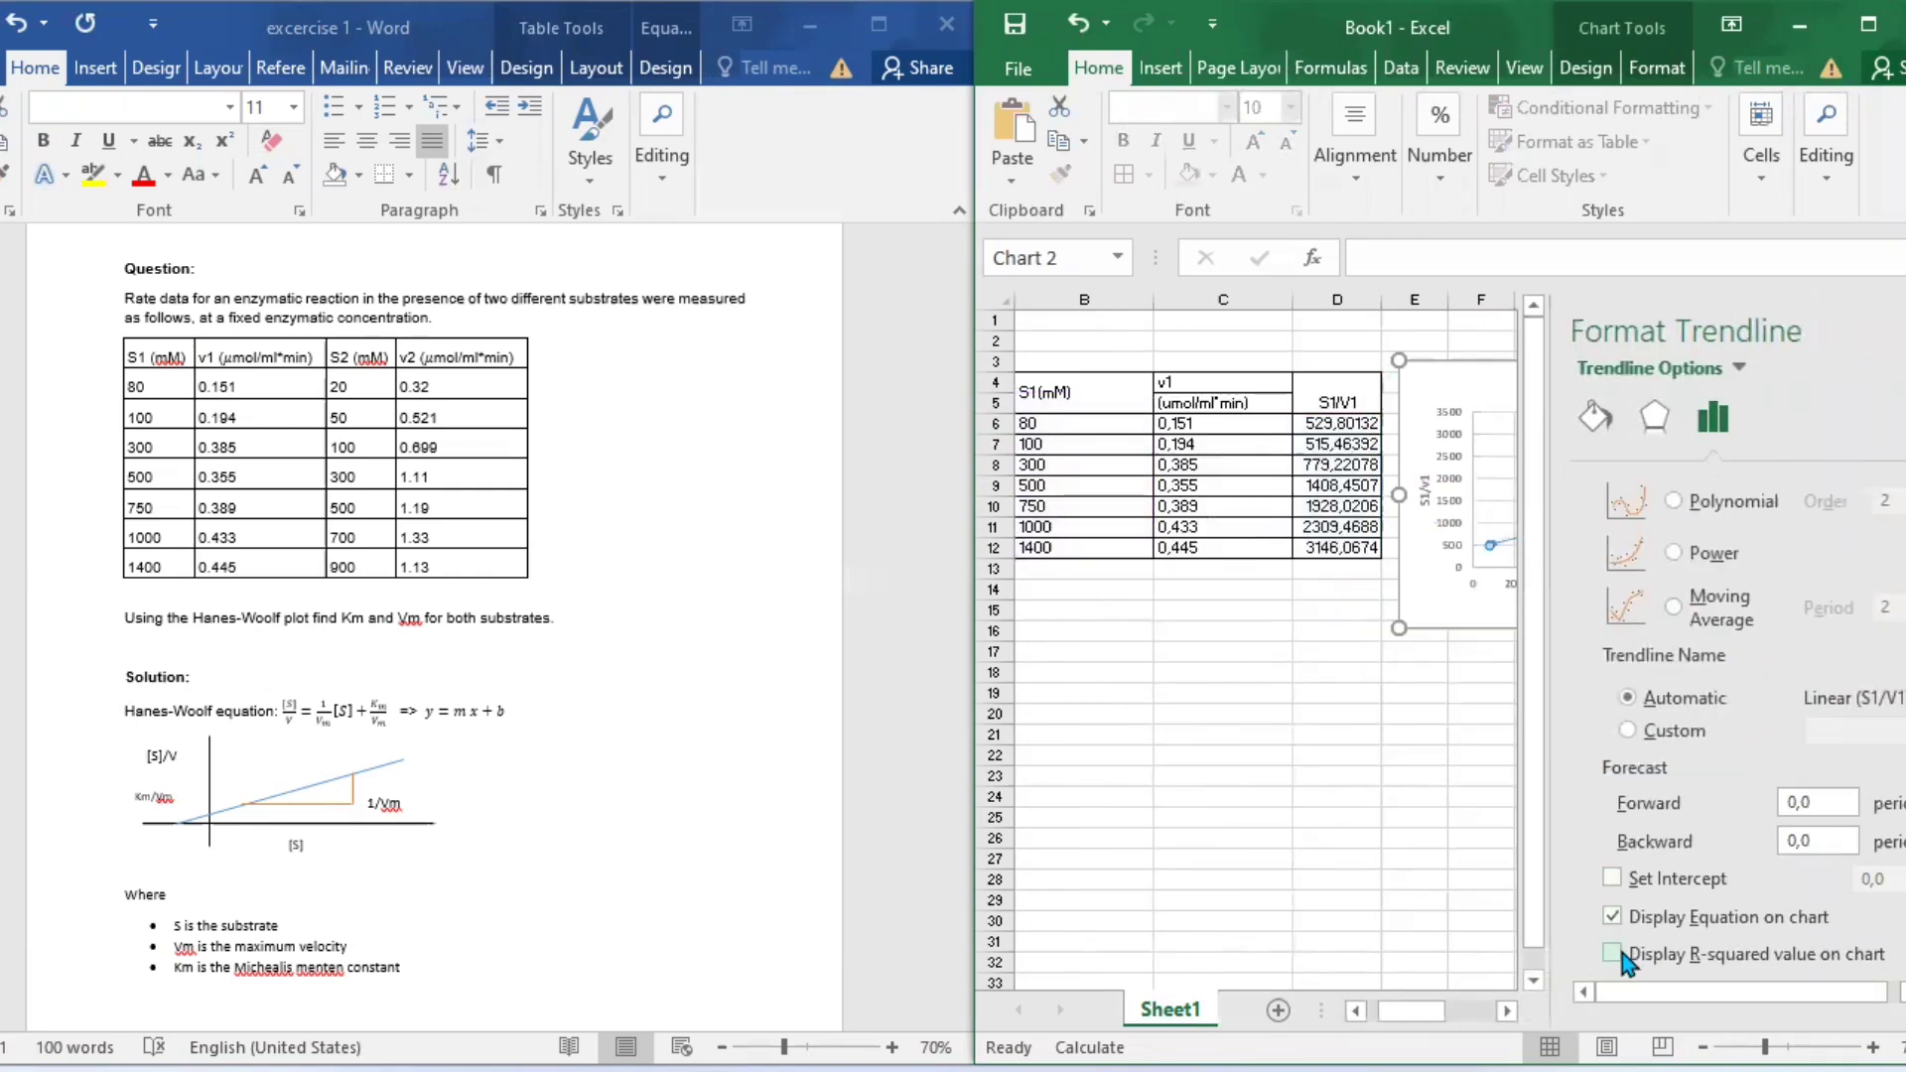
{"action": "left_click", "coordinate": [1618, 954]}
{"action": "left_click", "coordinate": [1898, 331]}
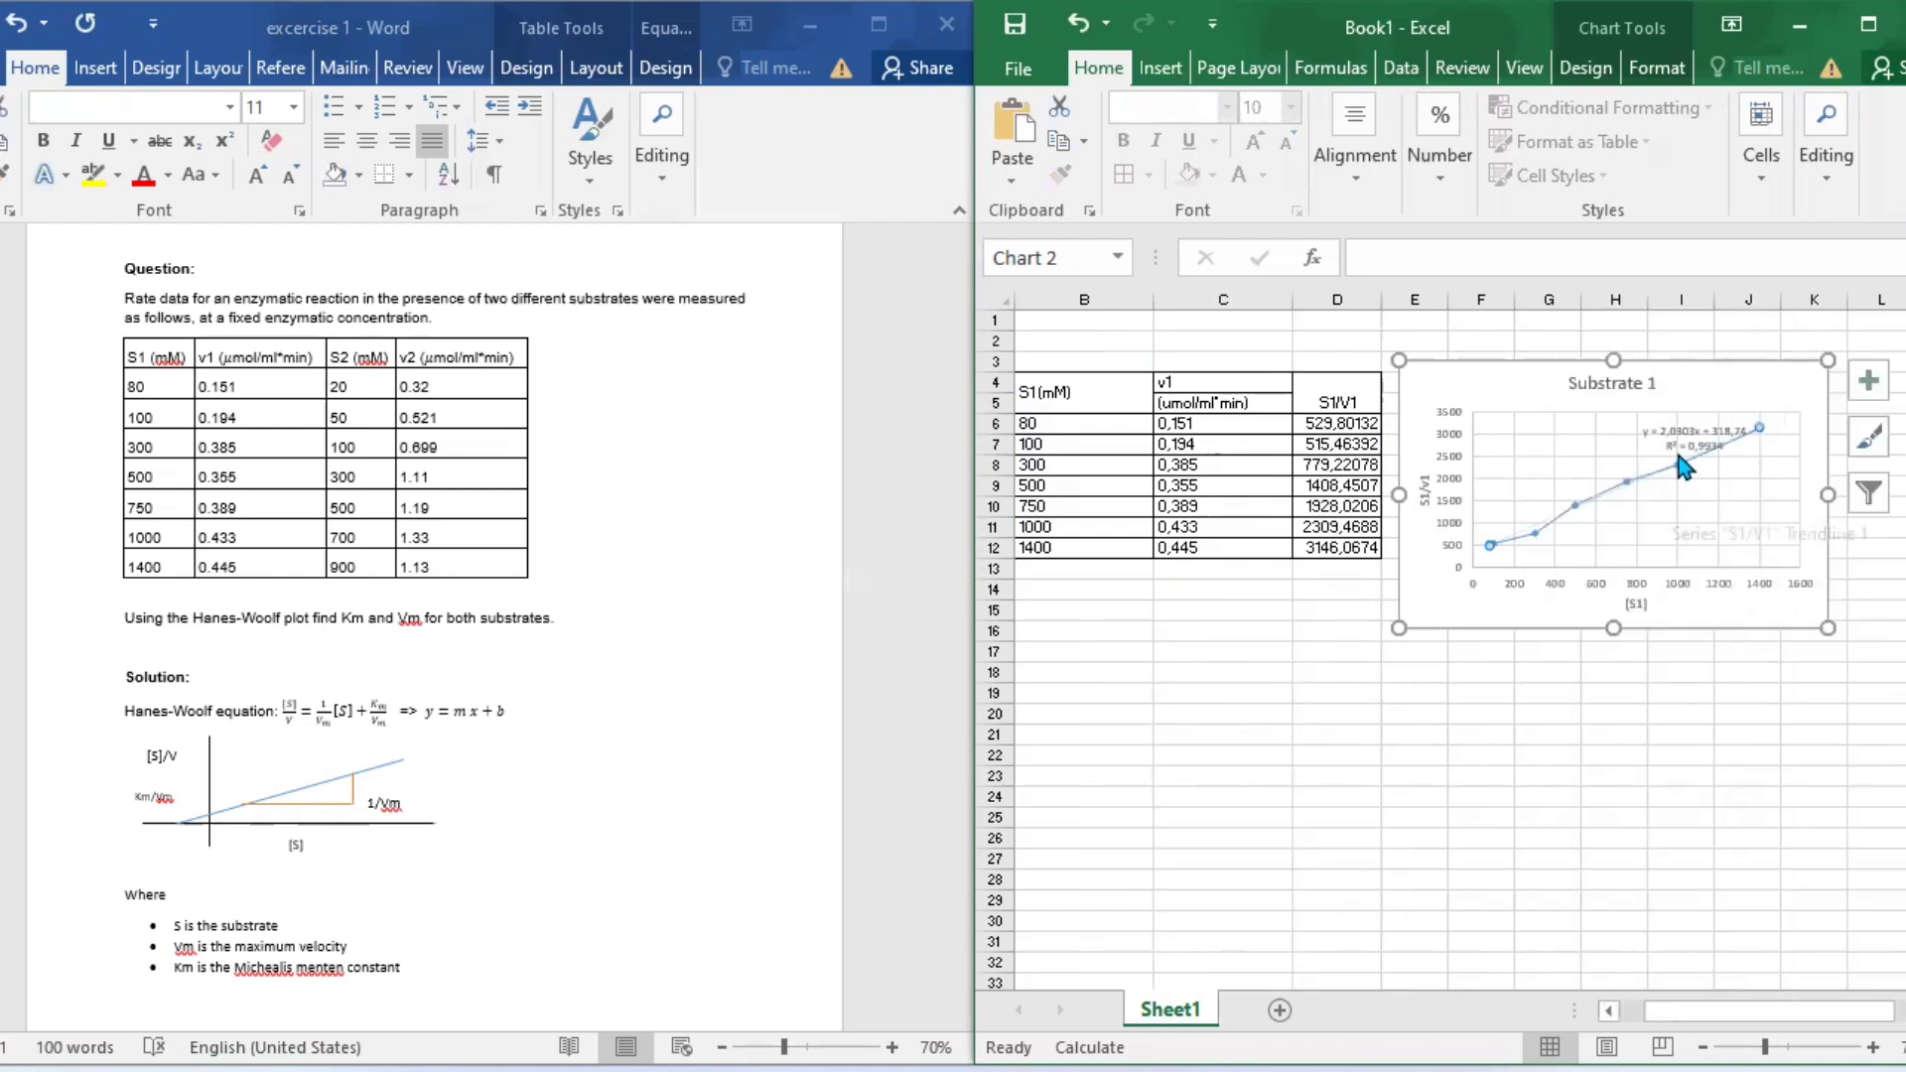
{"action": "key", "text": "Escape"}
Step: Give the Substrate 2 chart a linear trendline showing y = 0.771x + 47.606 and R²
{"action": "left_click_drag", "start_coordinate": [1692, 1021], "coordinate": [1656, 1021]}
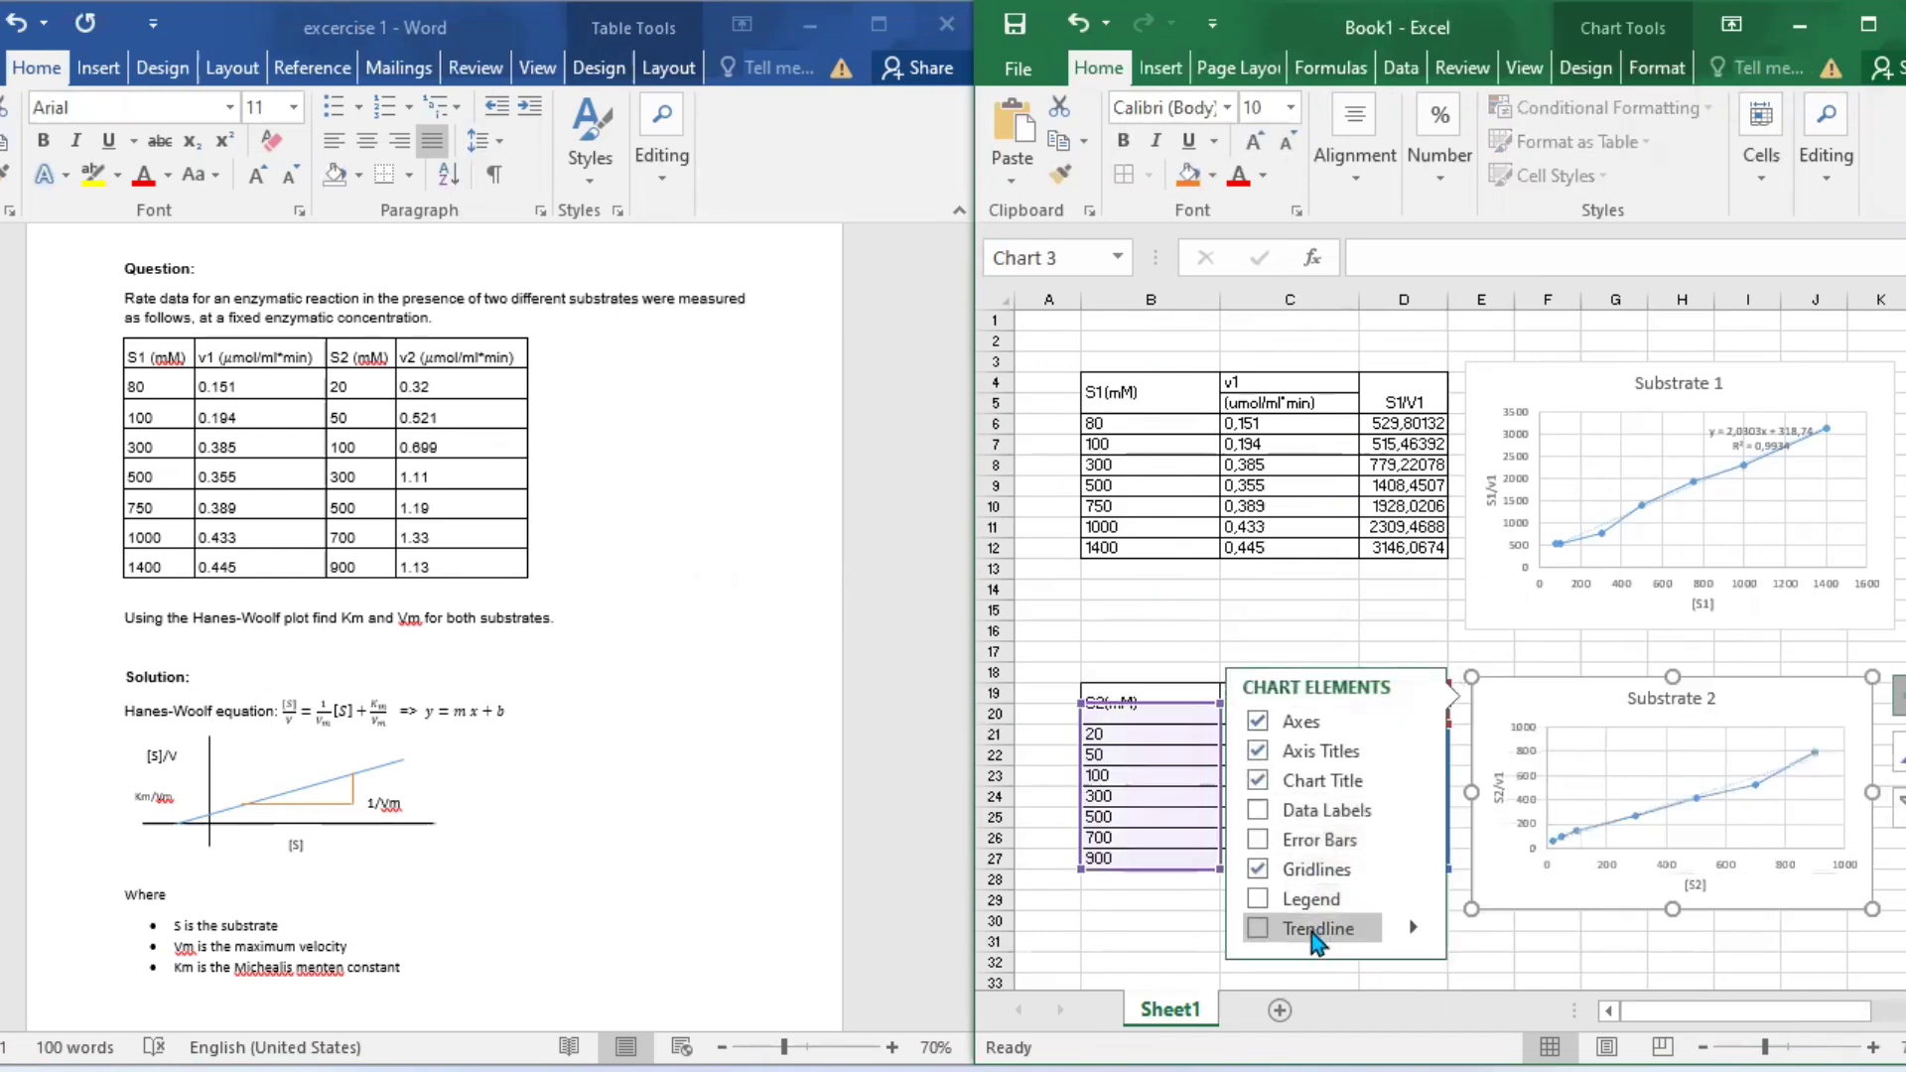
{"action": "left_click", "coordinate": [1370, 931]}
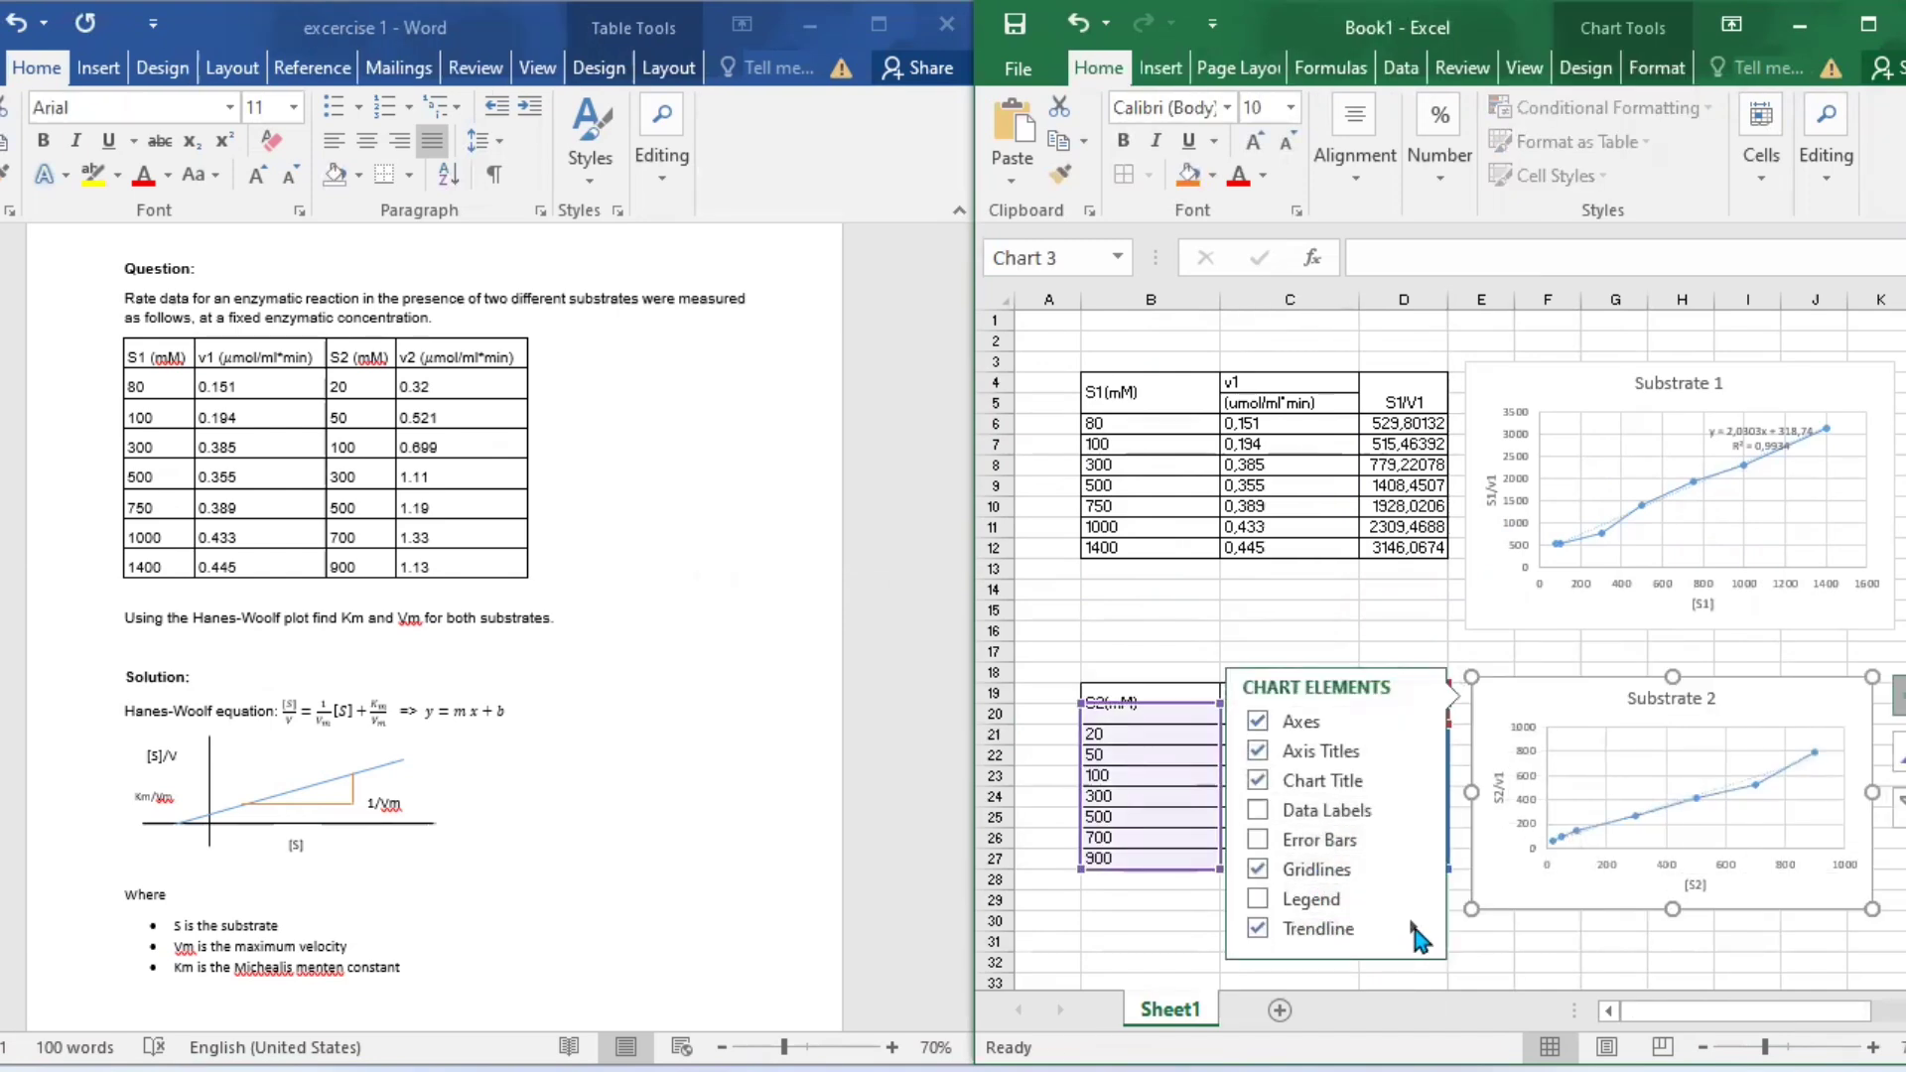
{"action": "left_click", "coordinate": [1411, 926]}
{"action": "left_click", "coordinate": [1549, 1032]}
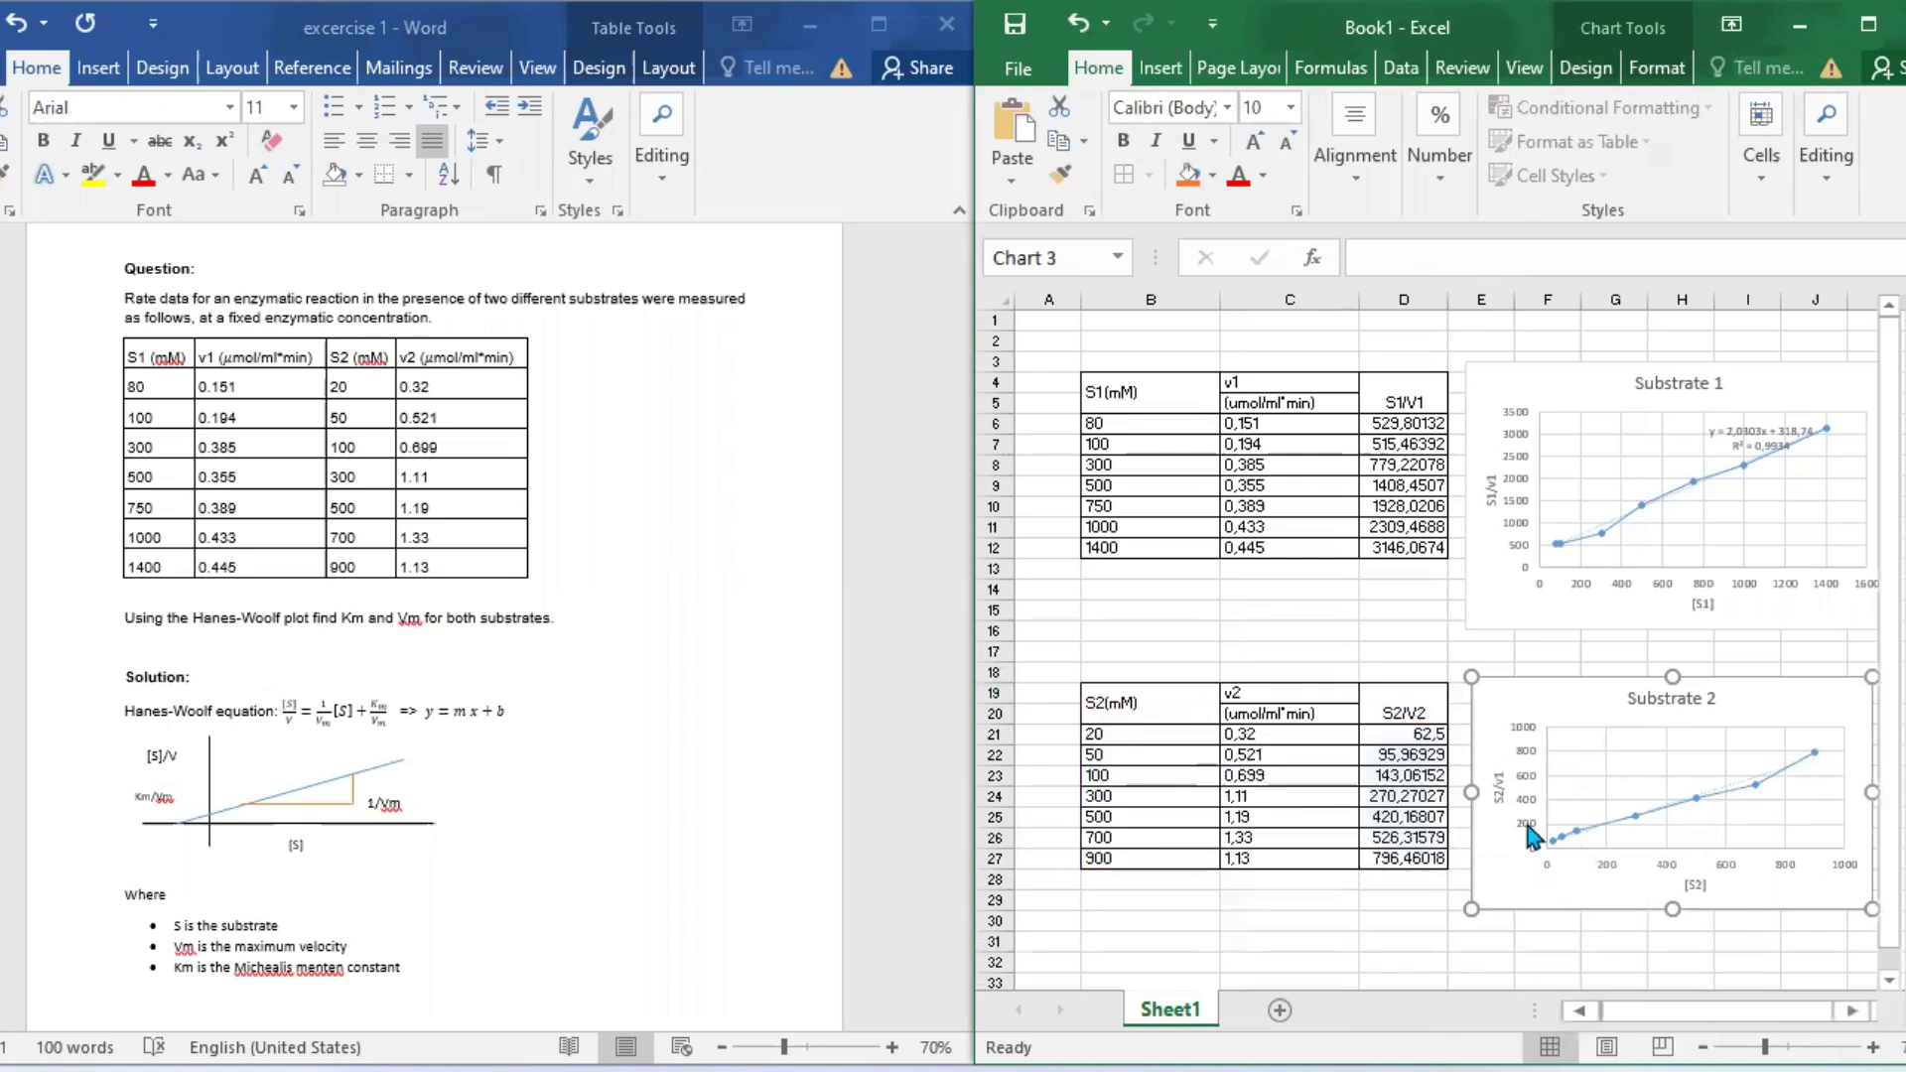
{"action": "left_click", "coordinate": [1636, 965]}
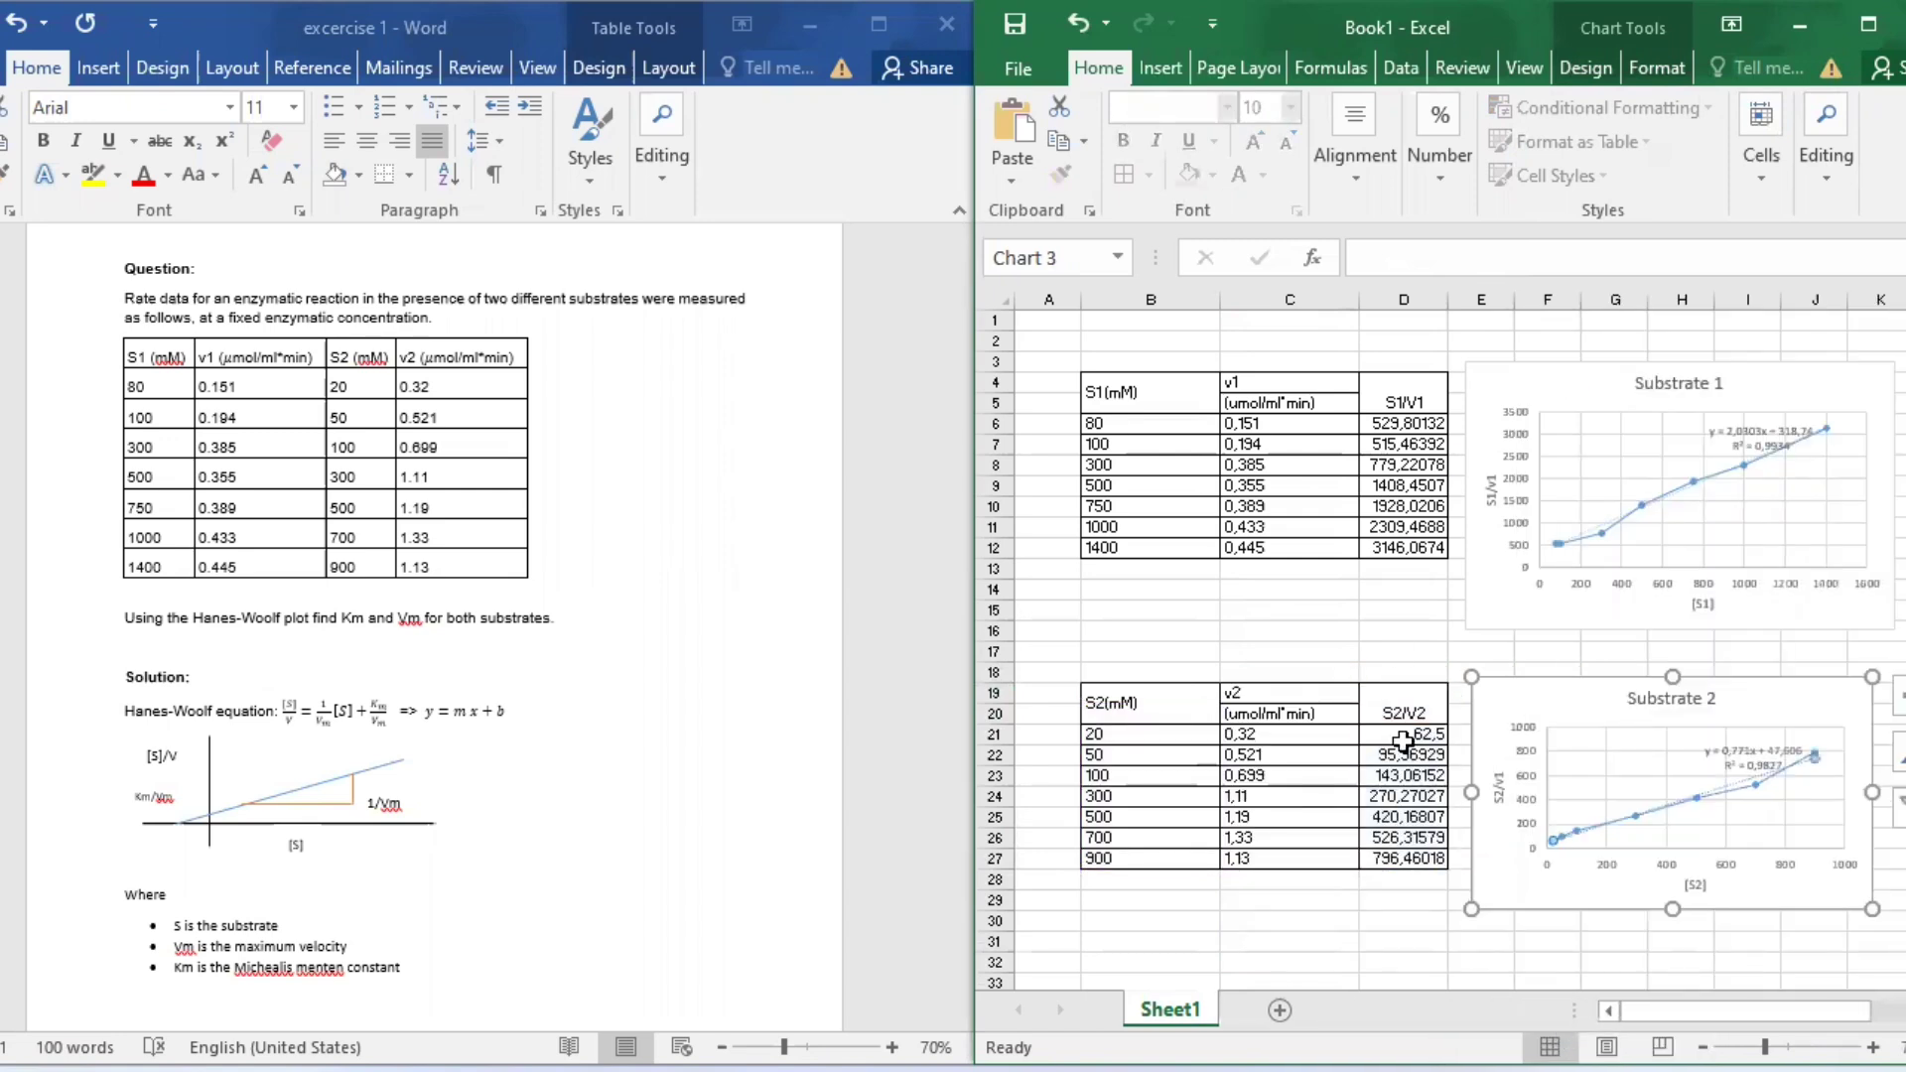
{"action": "left_click", "coordinate": [1365, 916]}
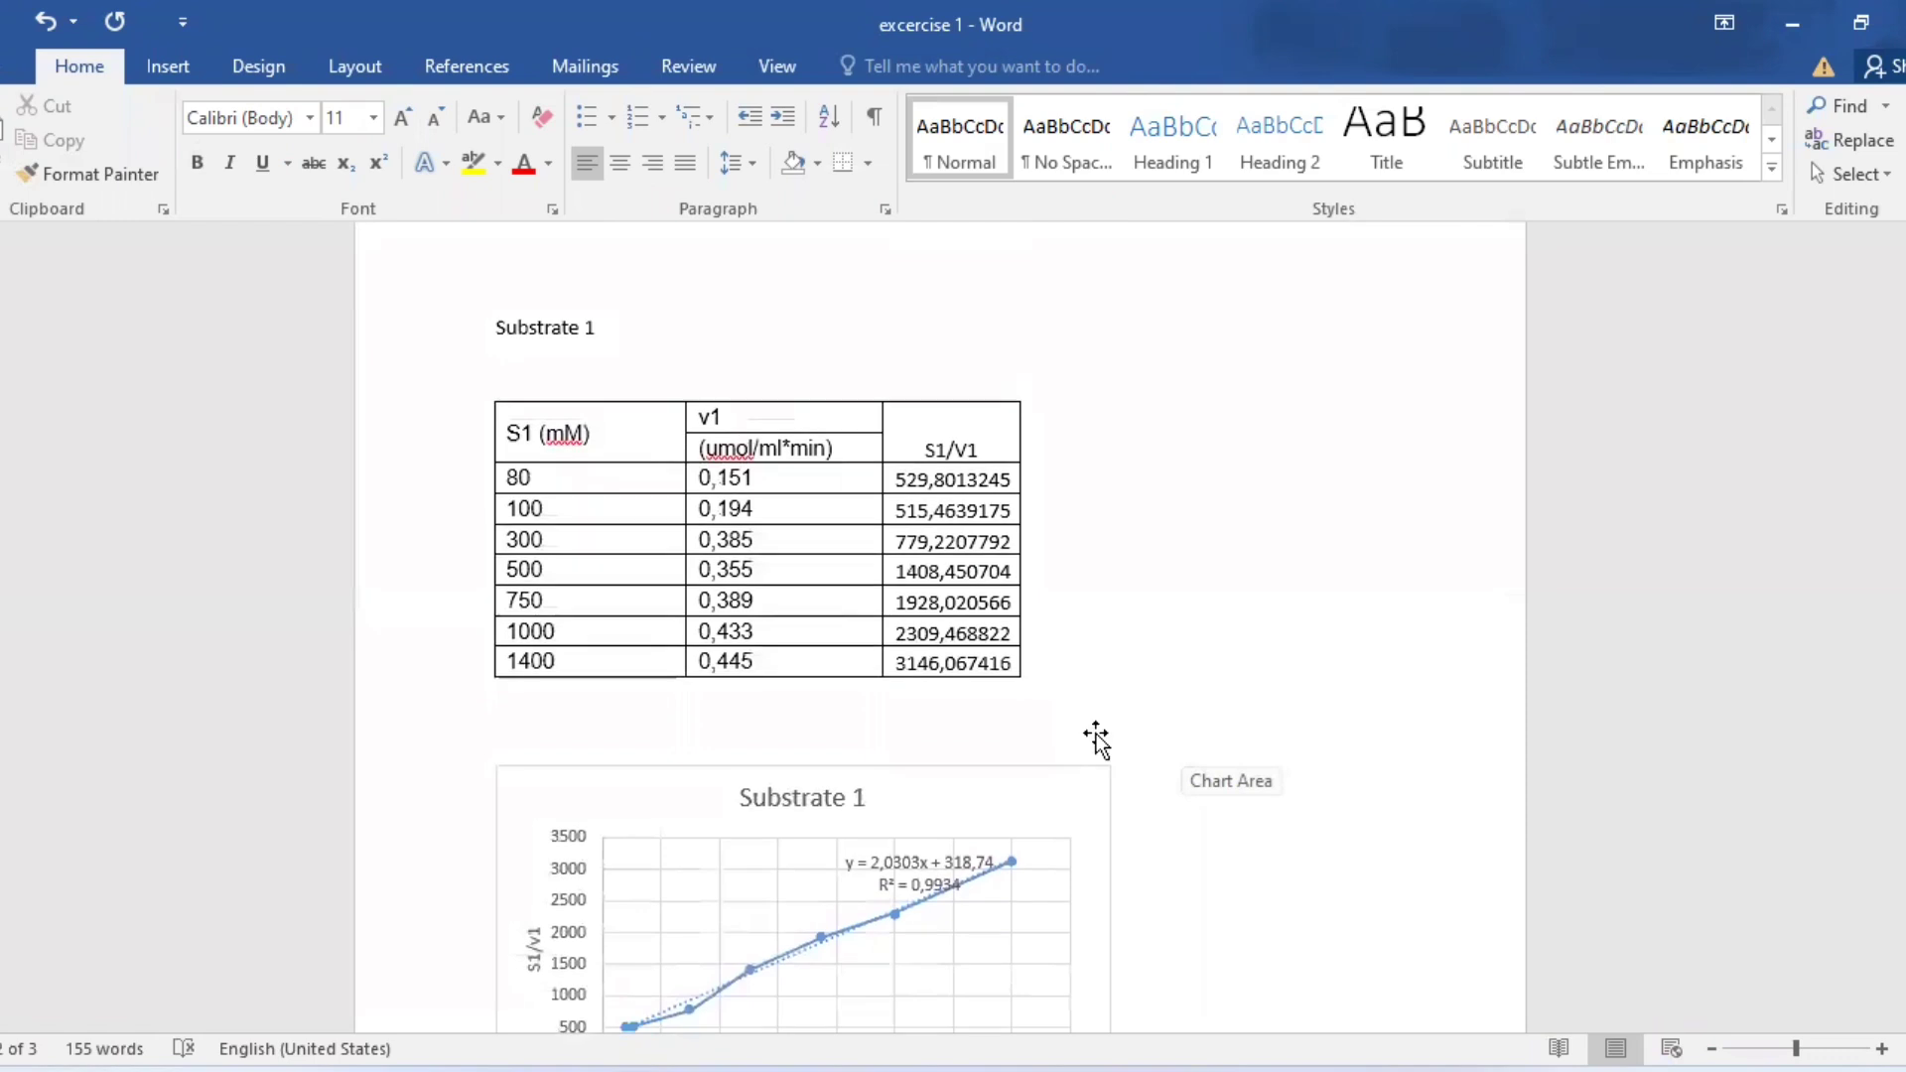
{"action": "scroll", "coordinate": [1098, 741], "scroll_direction": "down", "scroll_amount": 3}
{"action": "scroll", "coordinate": [893, 874], "scroll_direction": "down", "scroll_amount": 1}
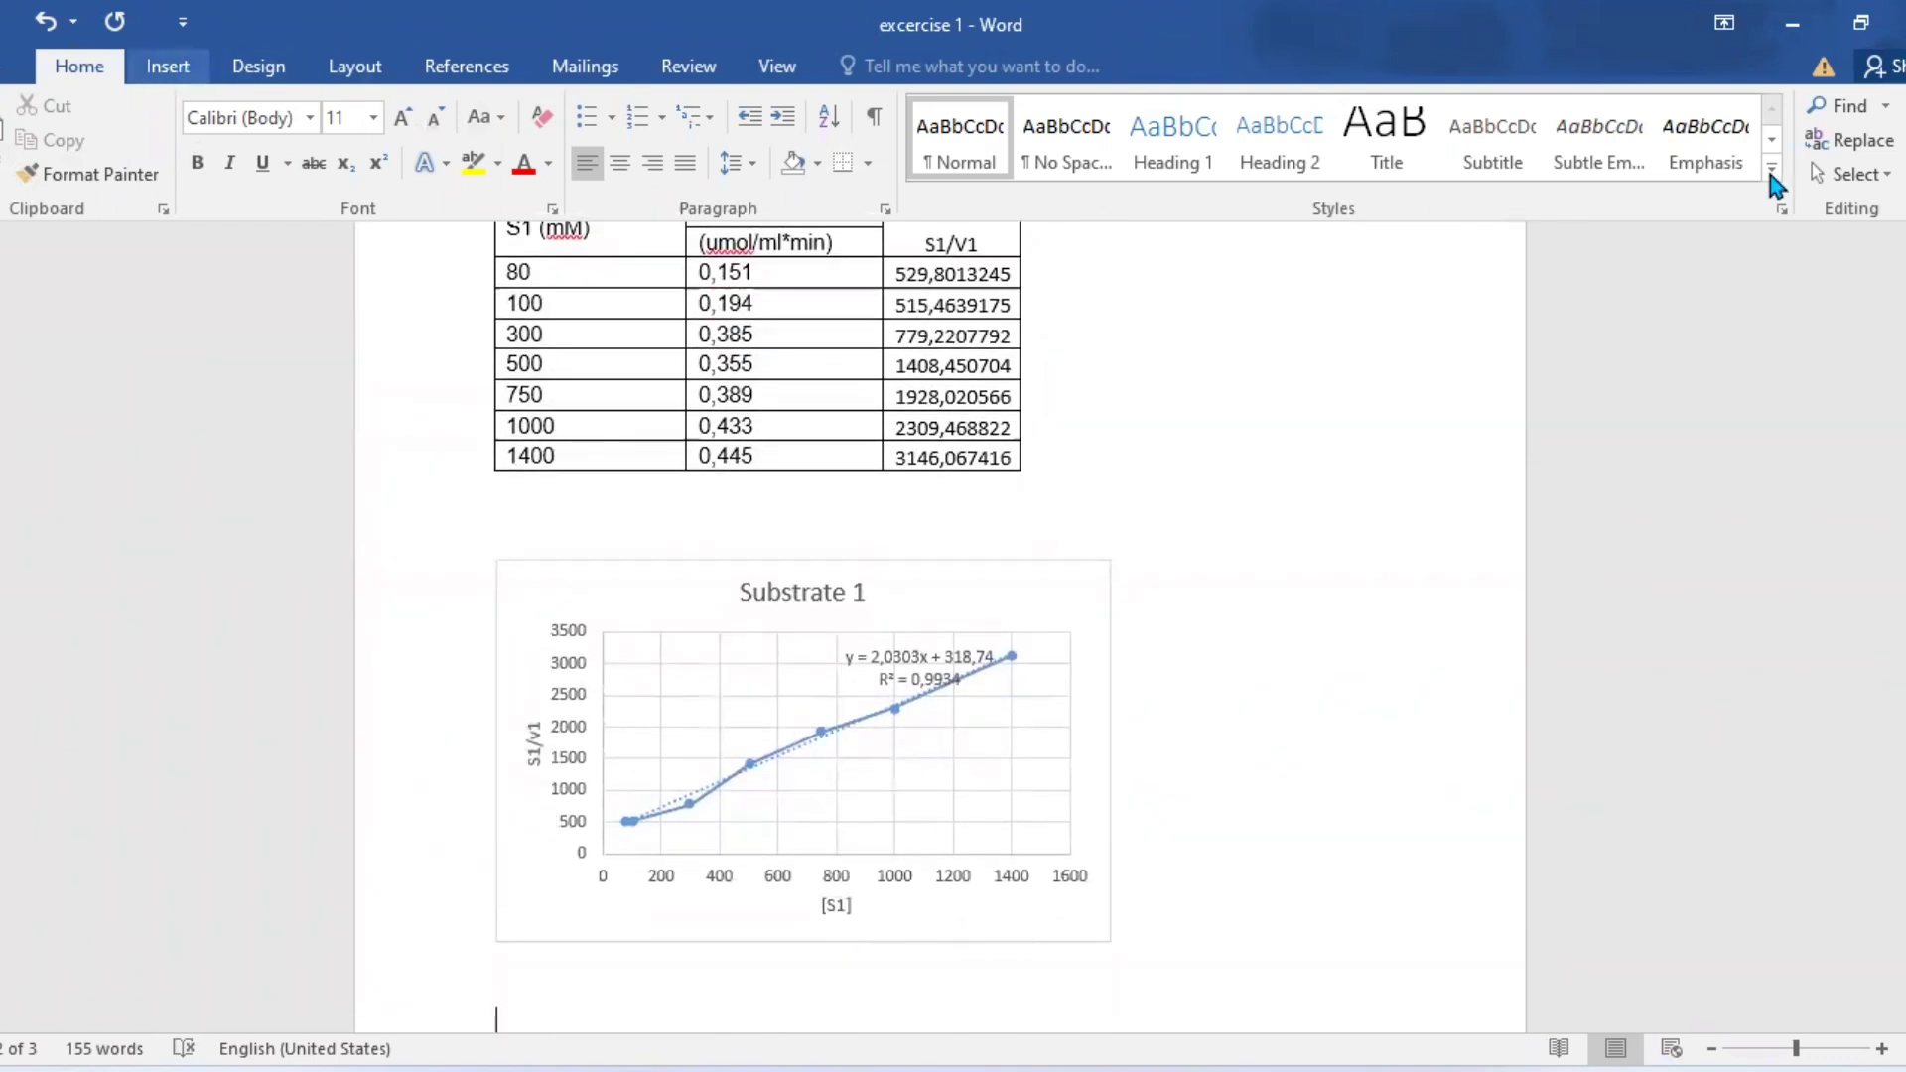
Step: Insert an equation below the Substrate 1 chart reading Slope = 1/V_m = 2.03
{"action": "left_click", "coordinate": [184, 70]}
{"action": "left_click", "coordinate": [1787, 107]}
{"action": "type", "text": "Slope"}
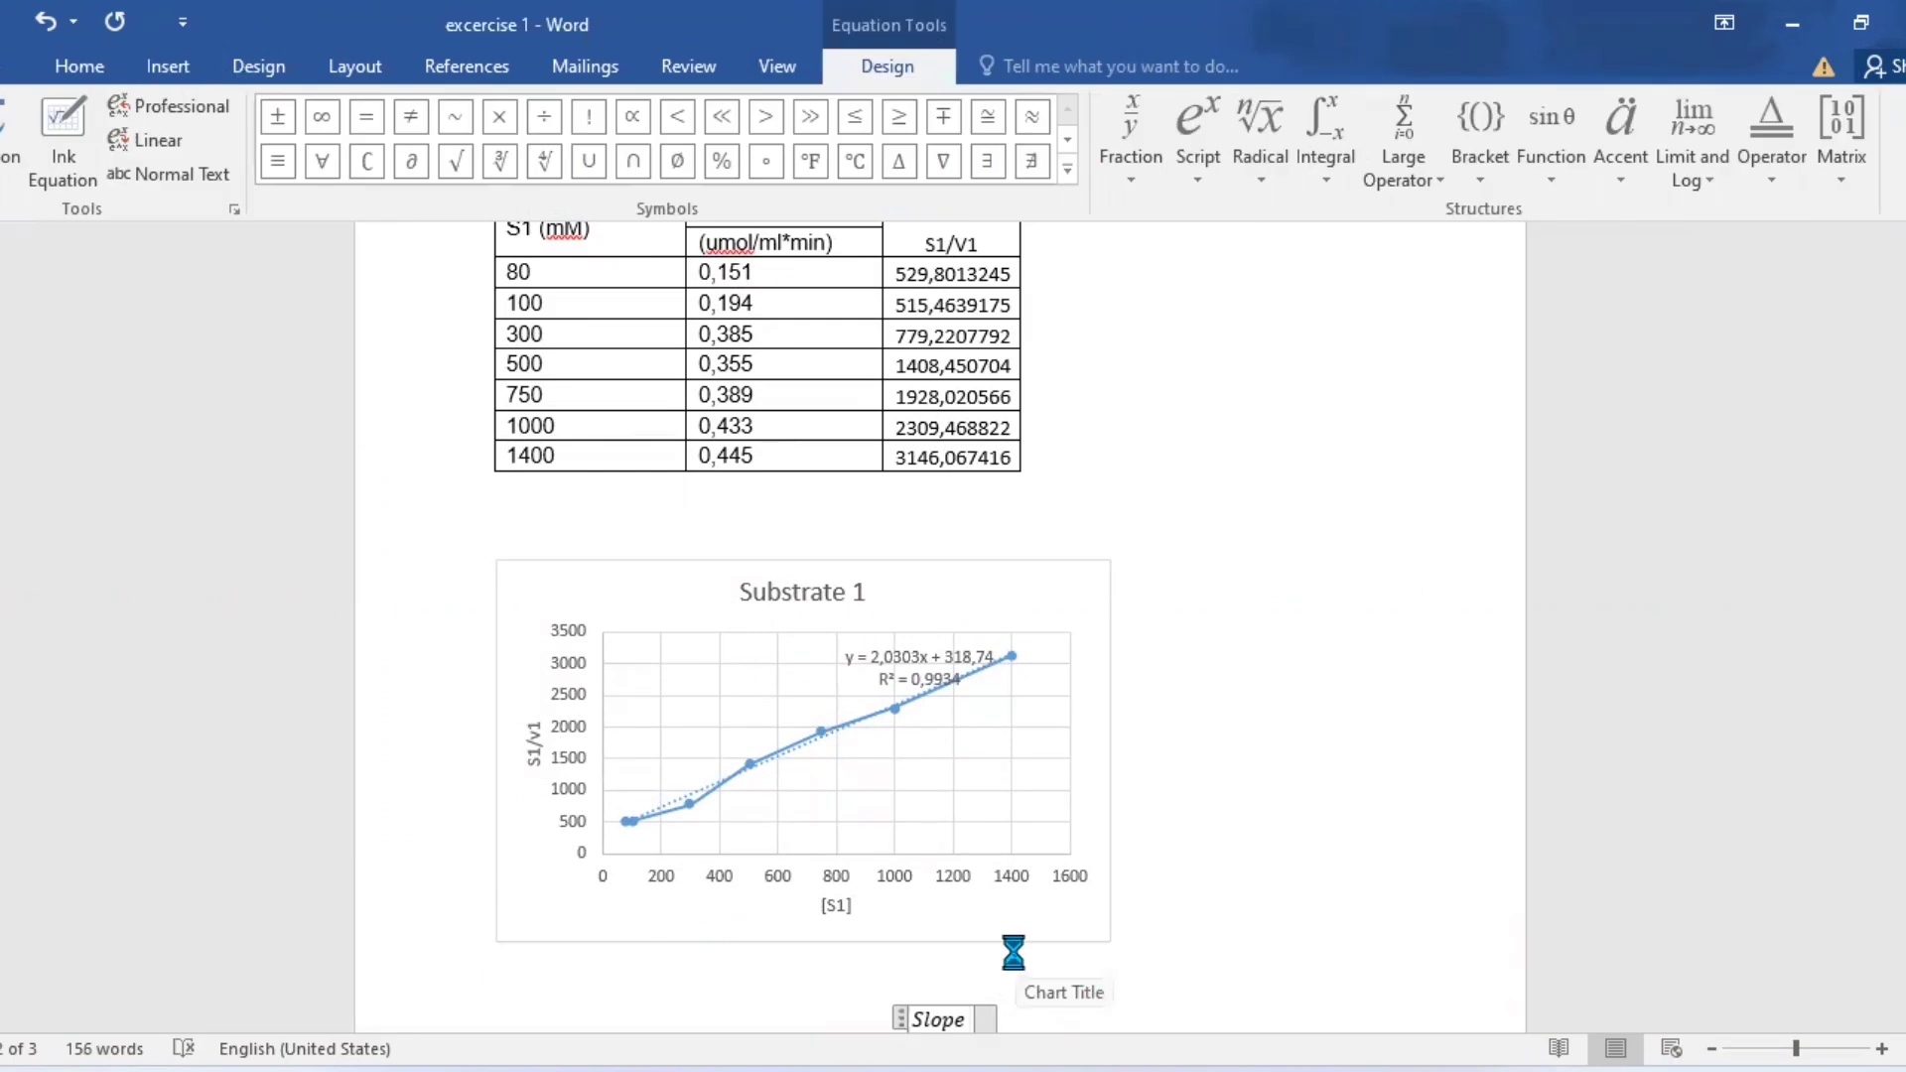
{"action": "type", "text": " = 1/V"}
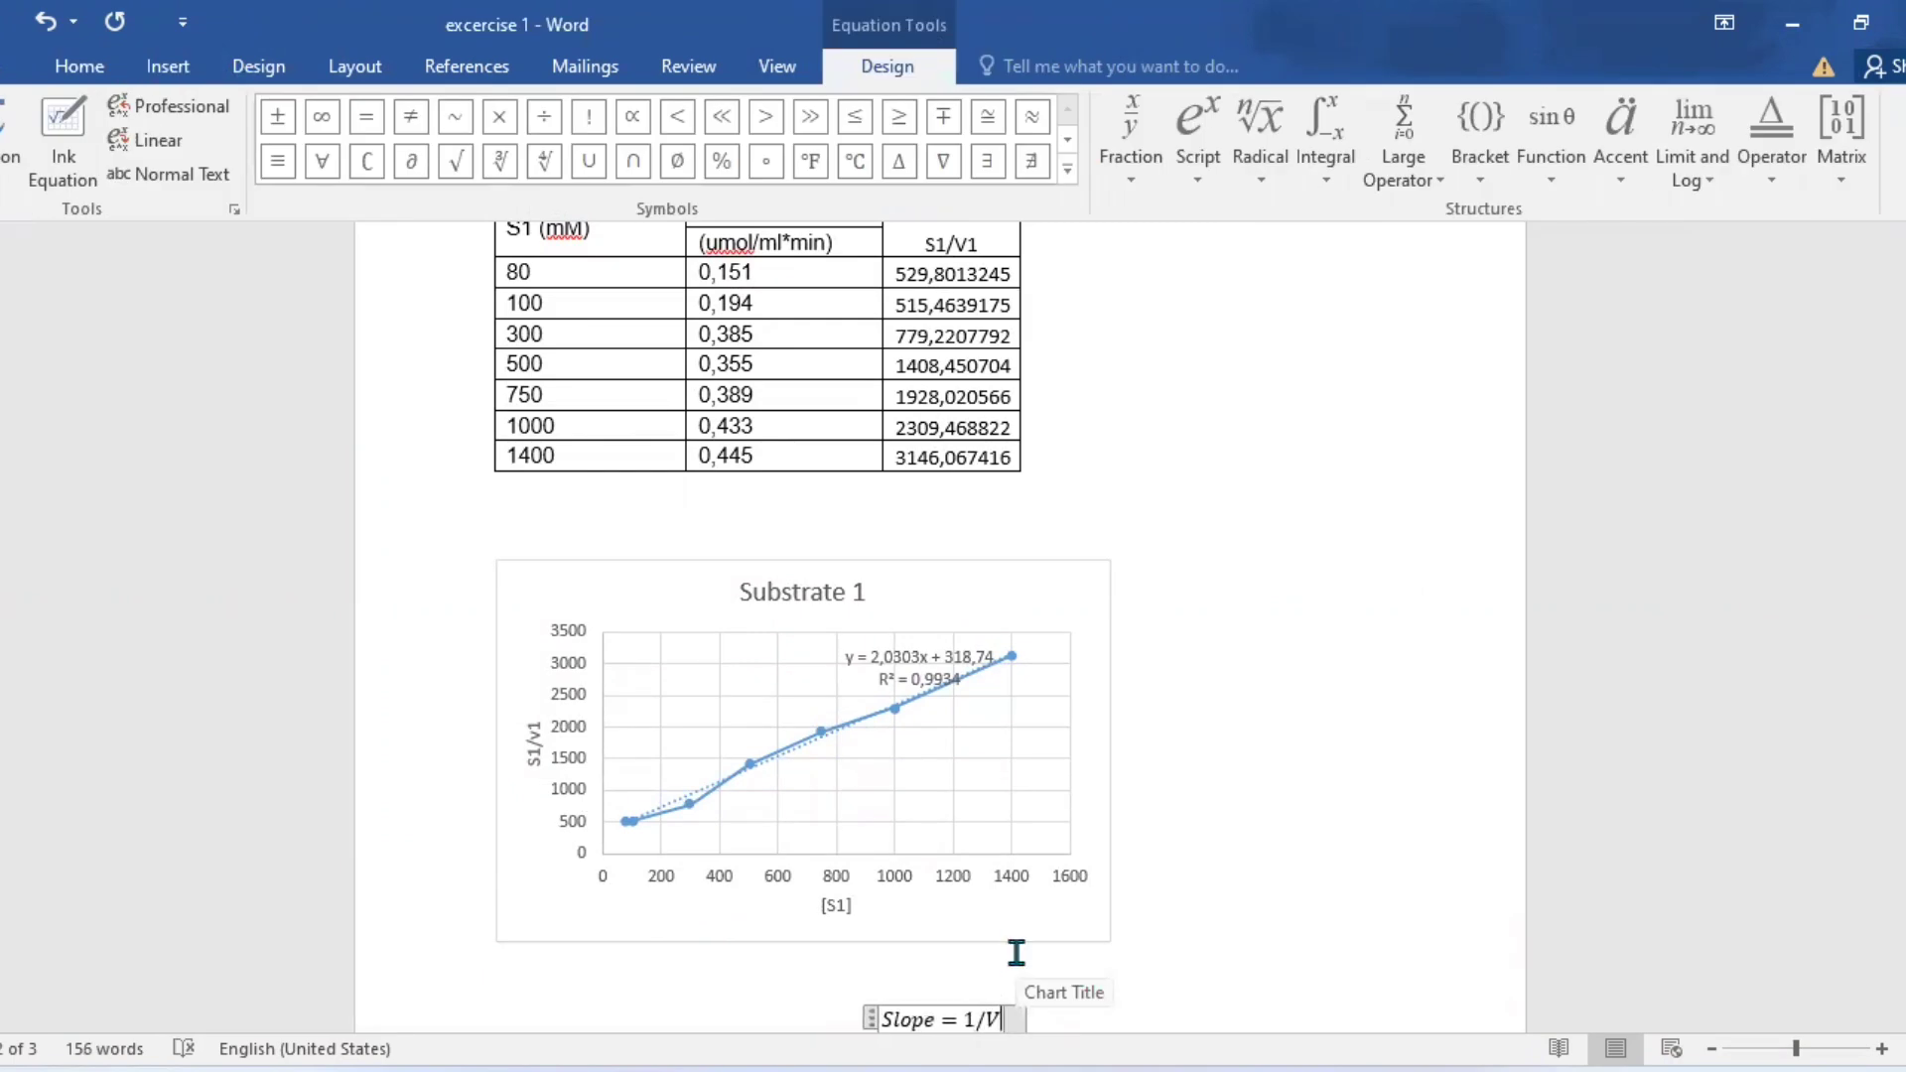
{"action": "type", "text": "_m"}
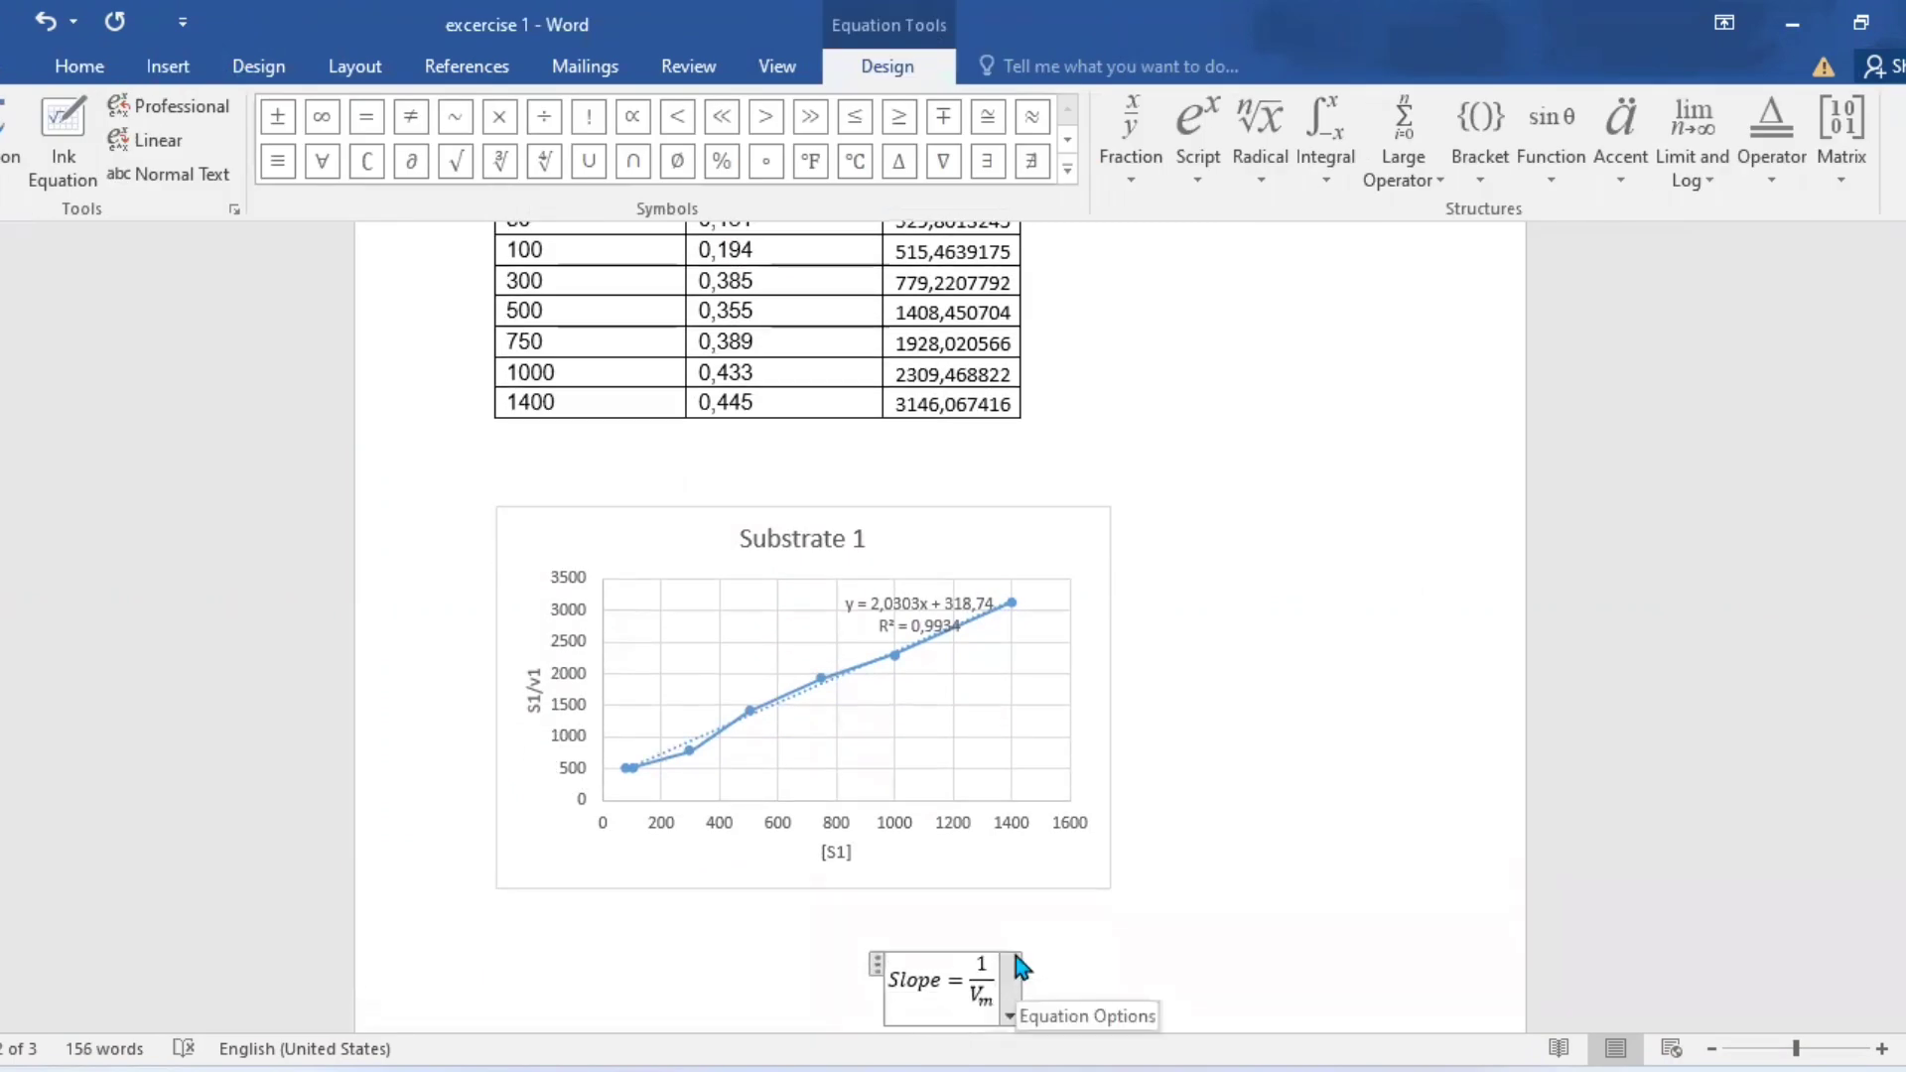
{"action": "type", "text": " = 2.03"}
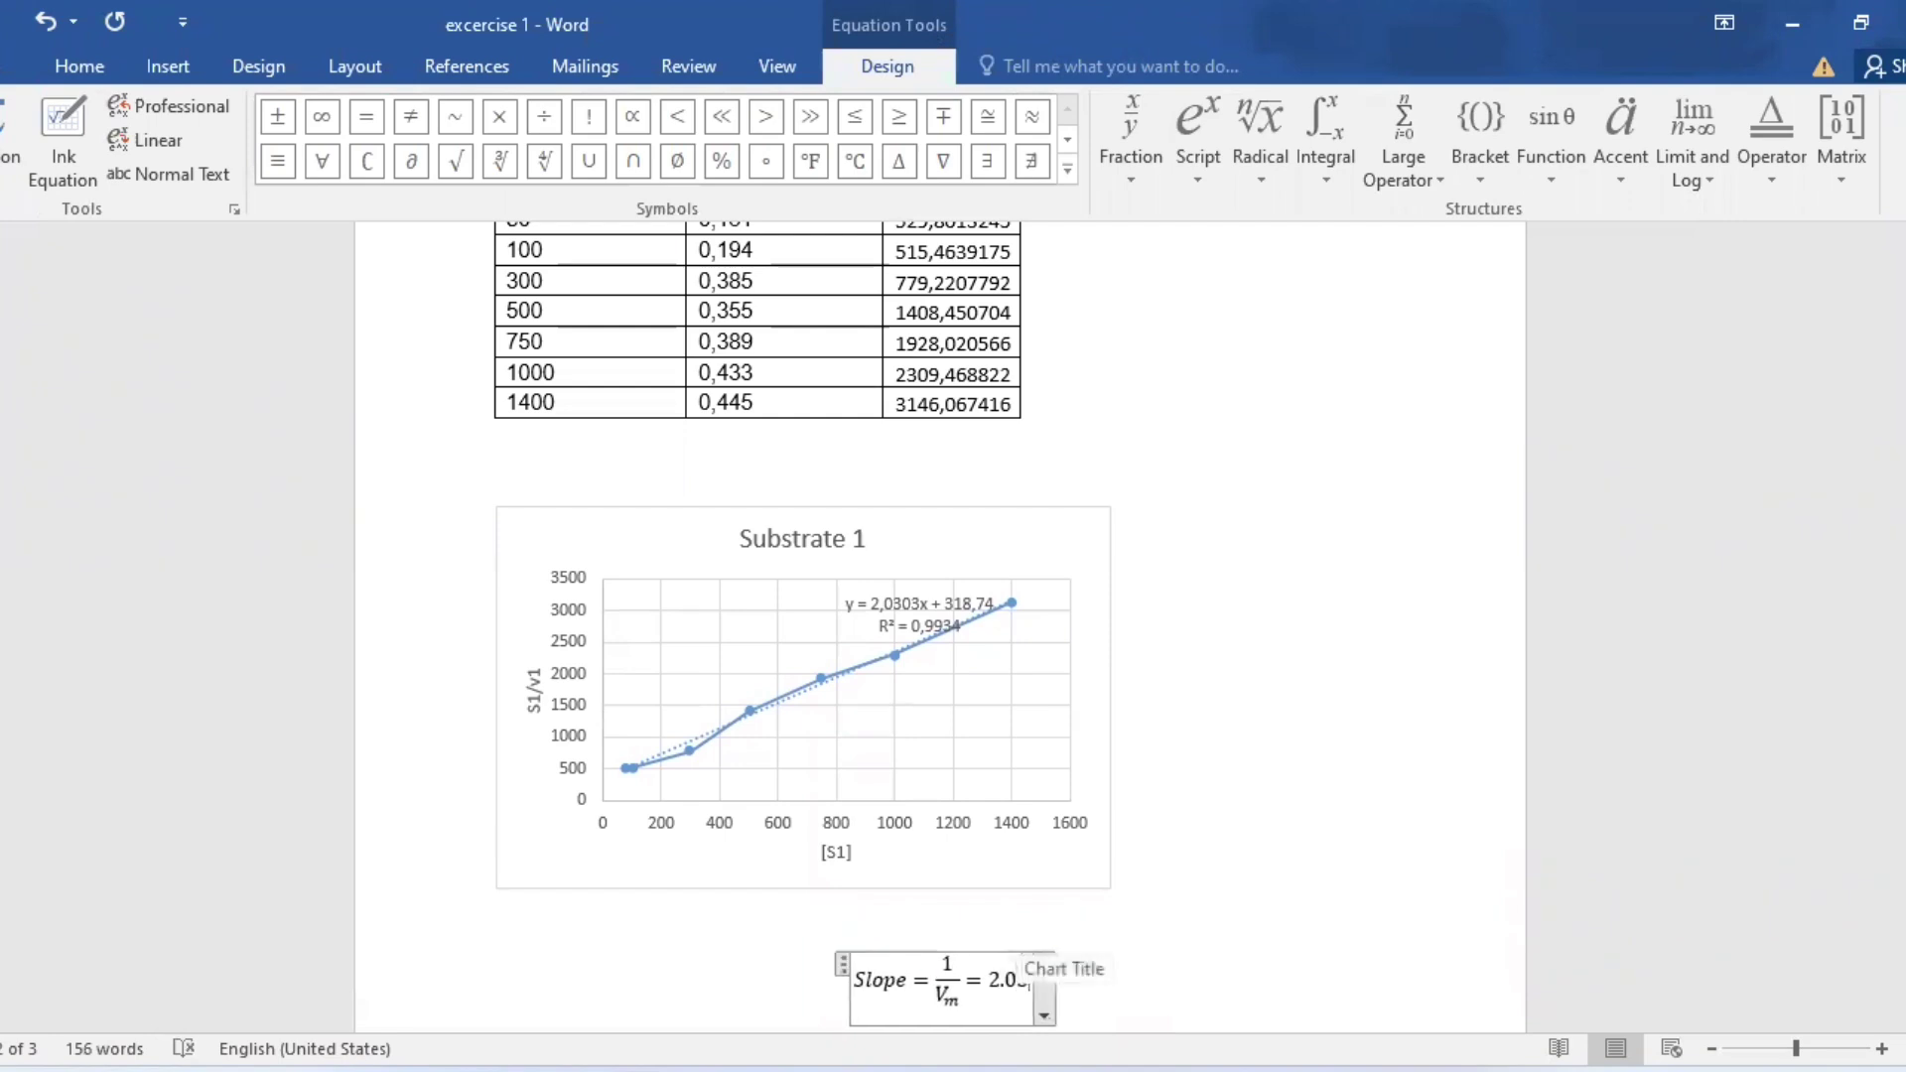
{"action": "left_click", "coordinate": [758, 991]}
Step: Add a second equation line reading V_m = 0.49, reusing the copied V_m term
{"action": "key", "text": "Return"}
{"action": "key", "text": "ctrl+v"}
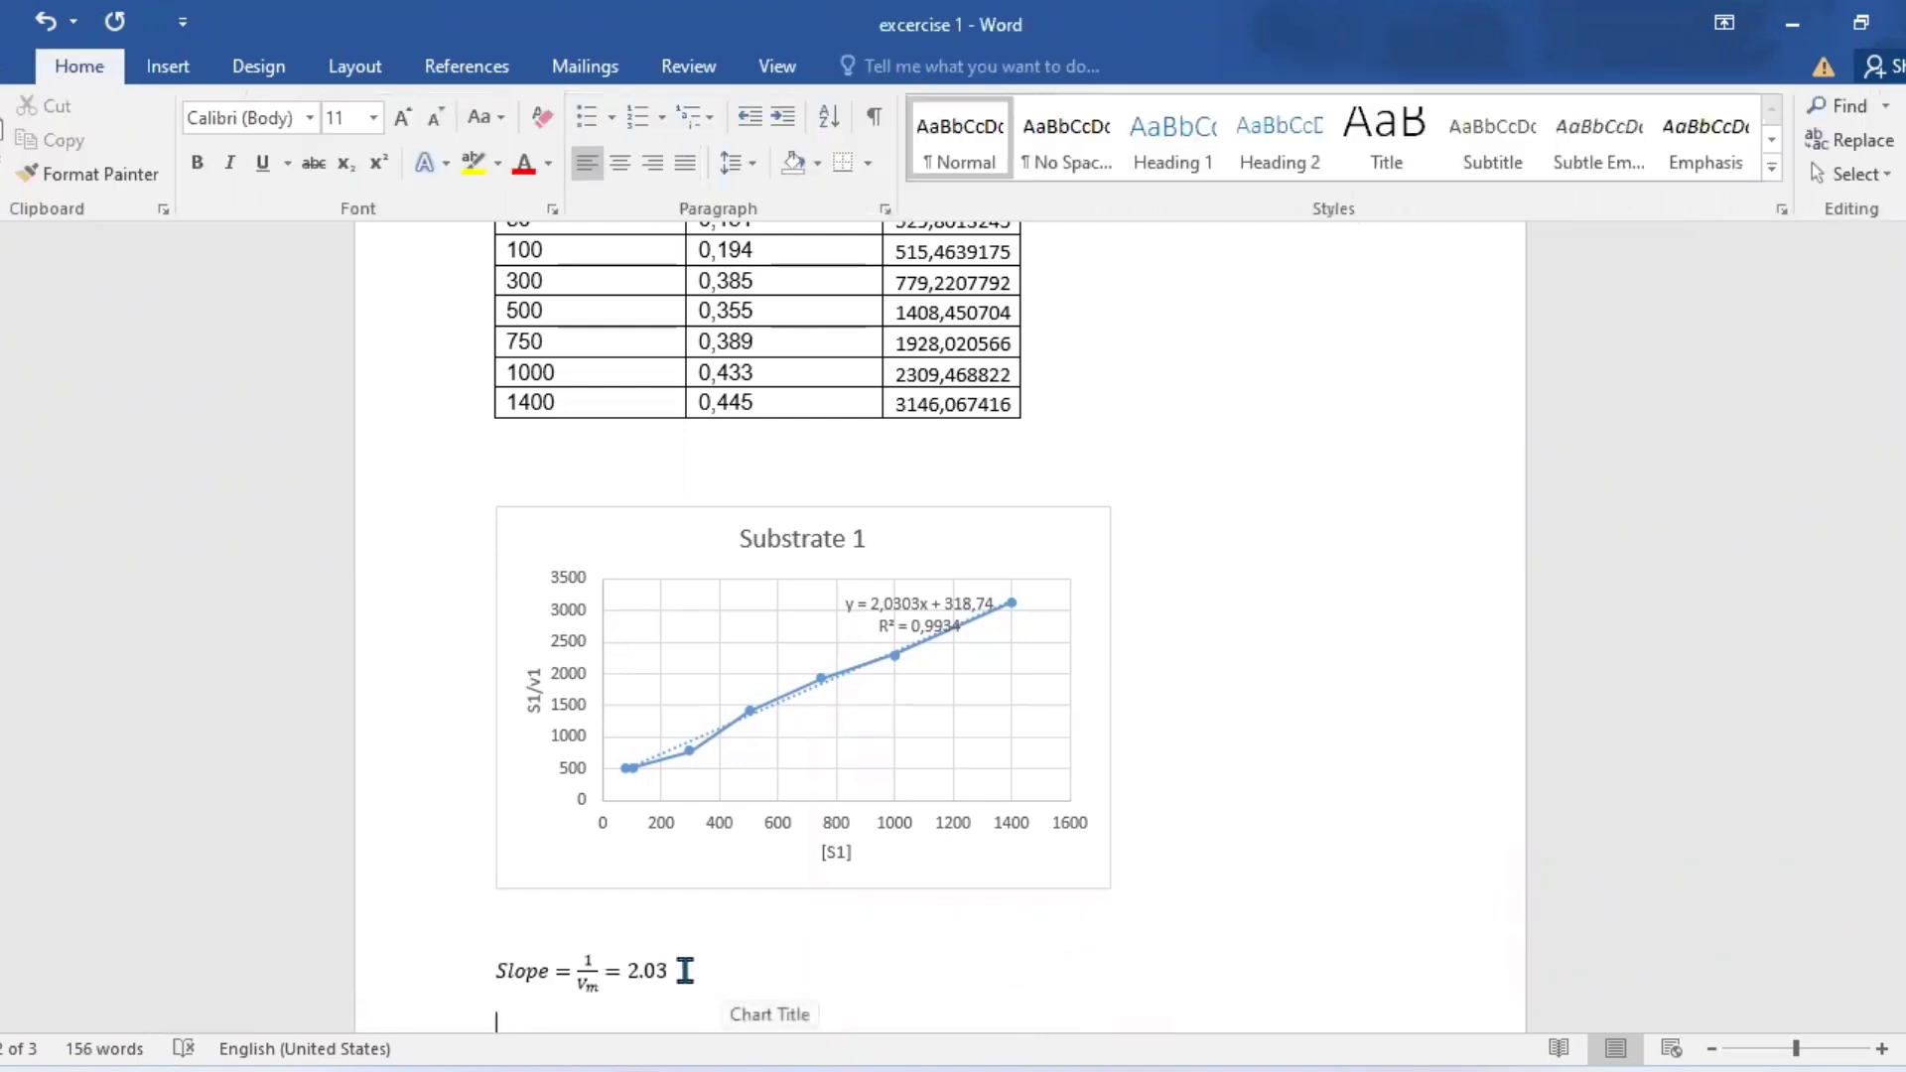
{"action": "left_click", "coordinate": [579, 982]}
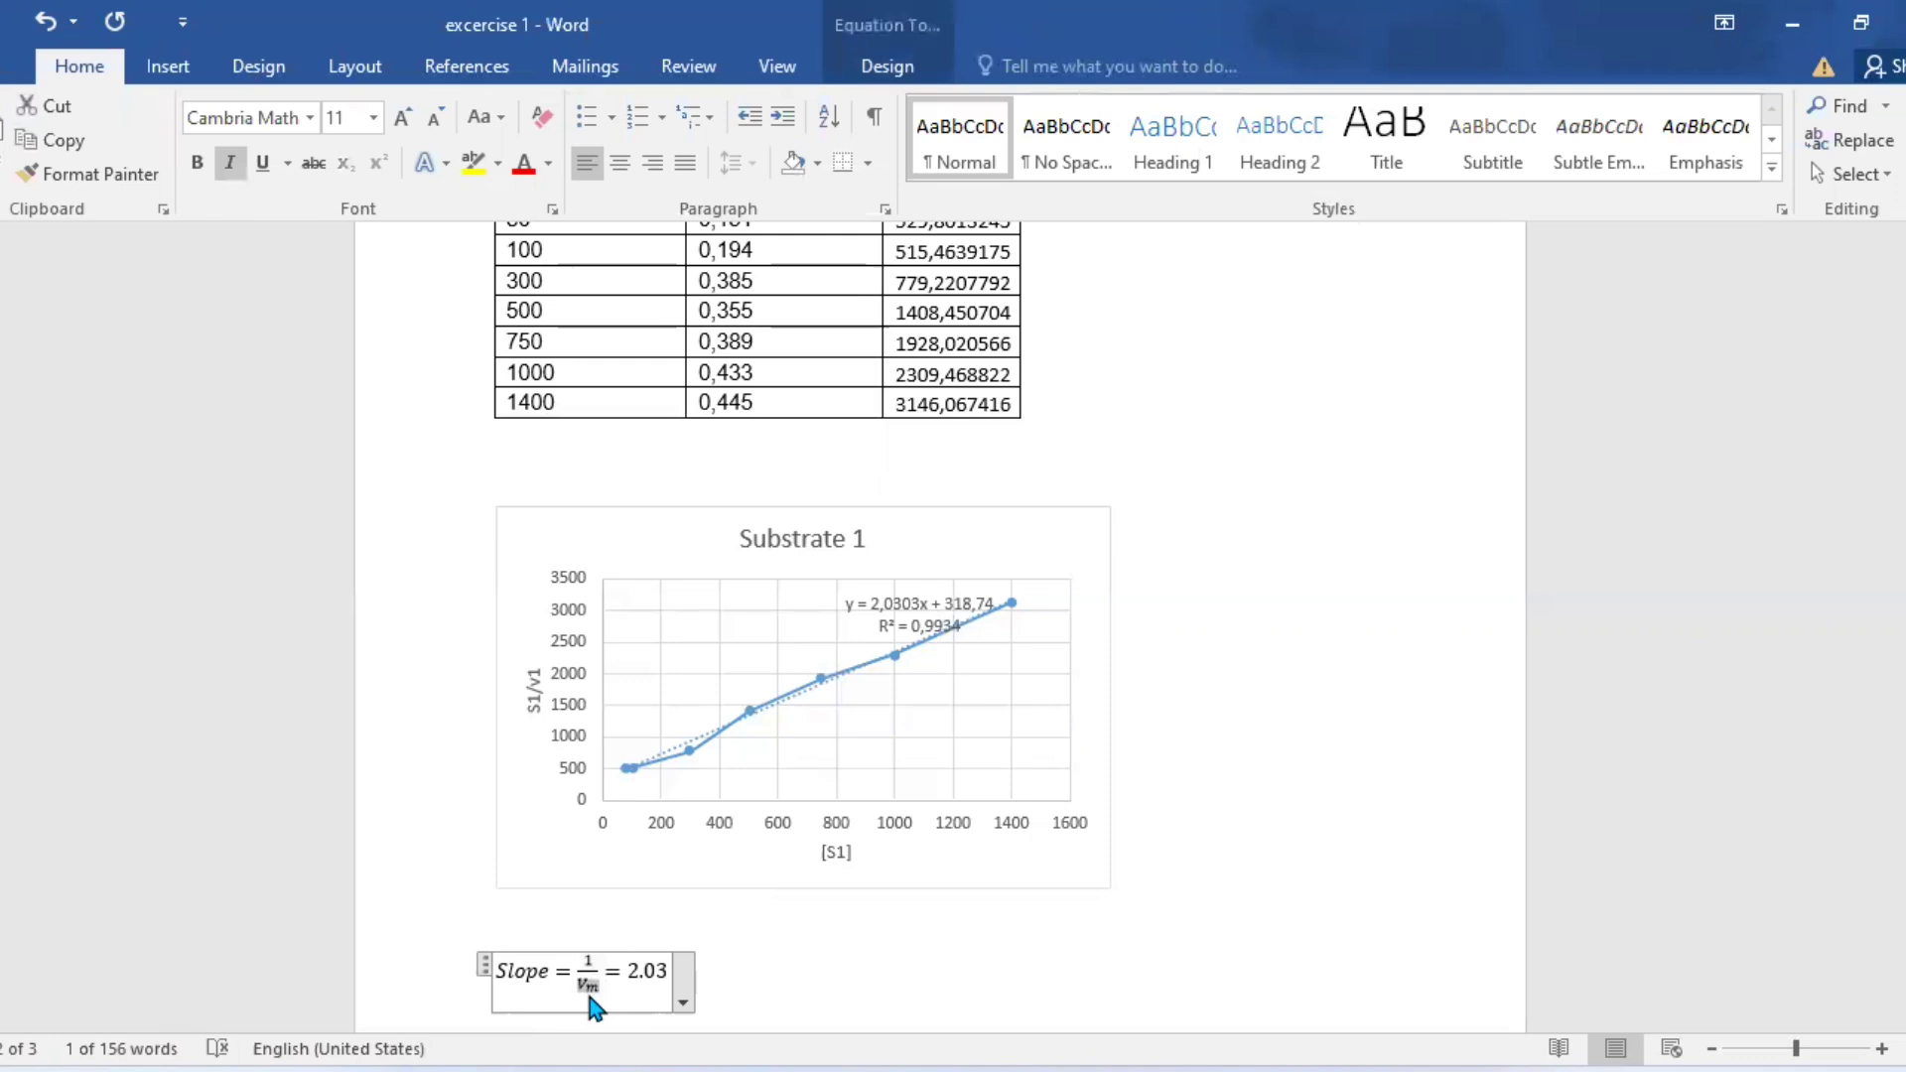
{"action": "left_click", "coordinate": [575, 1026]}
{"action": "key", "text": "ctrl+v"}
{"action": "type", "text": "= "}
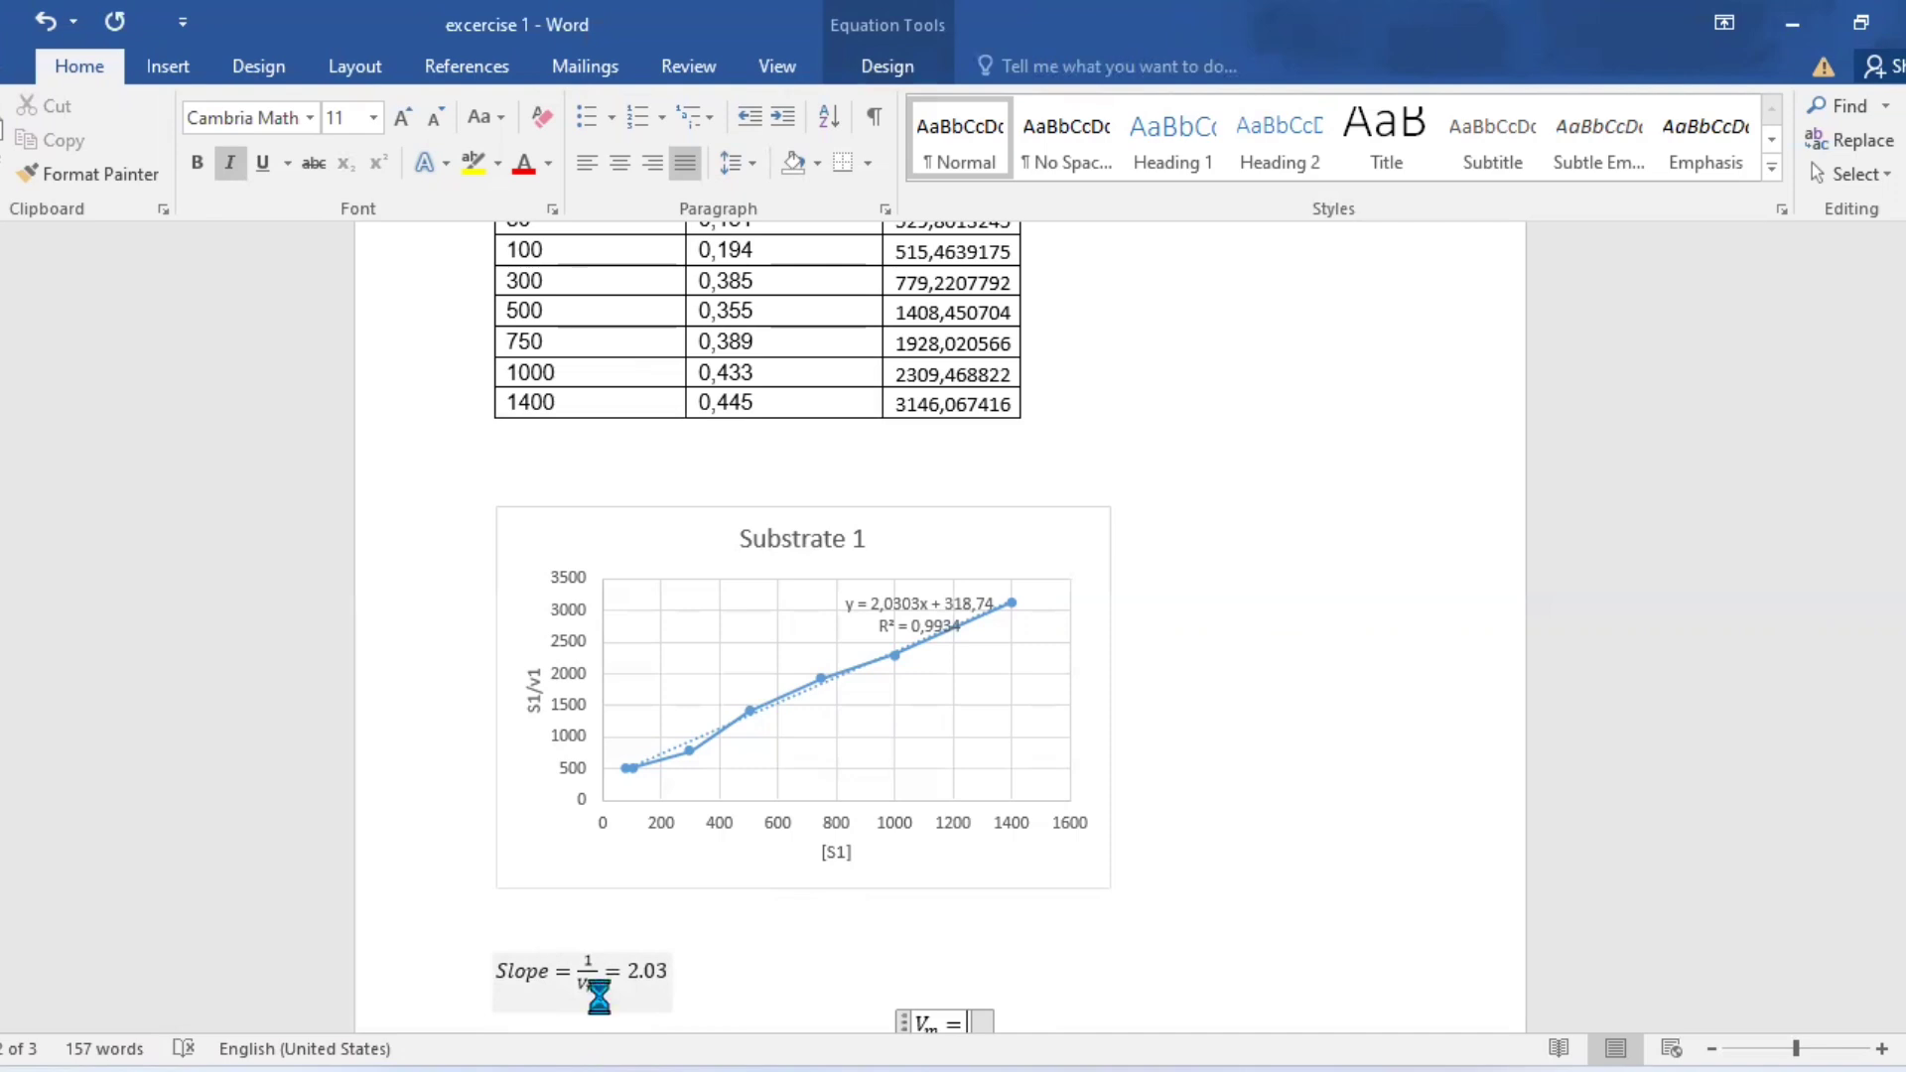
{"action": "type", "text": "0.49"}
{"action": "key", "text": "Right"}
{"action": "key", "text": "Return"}
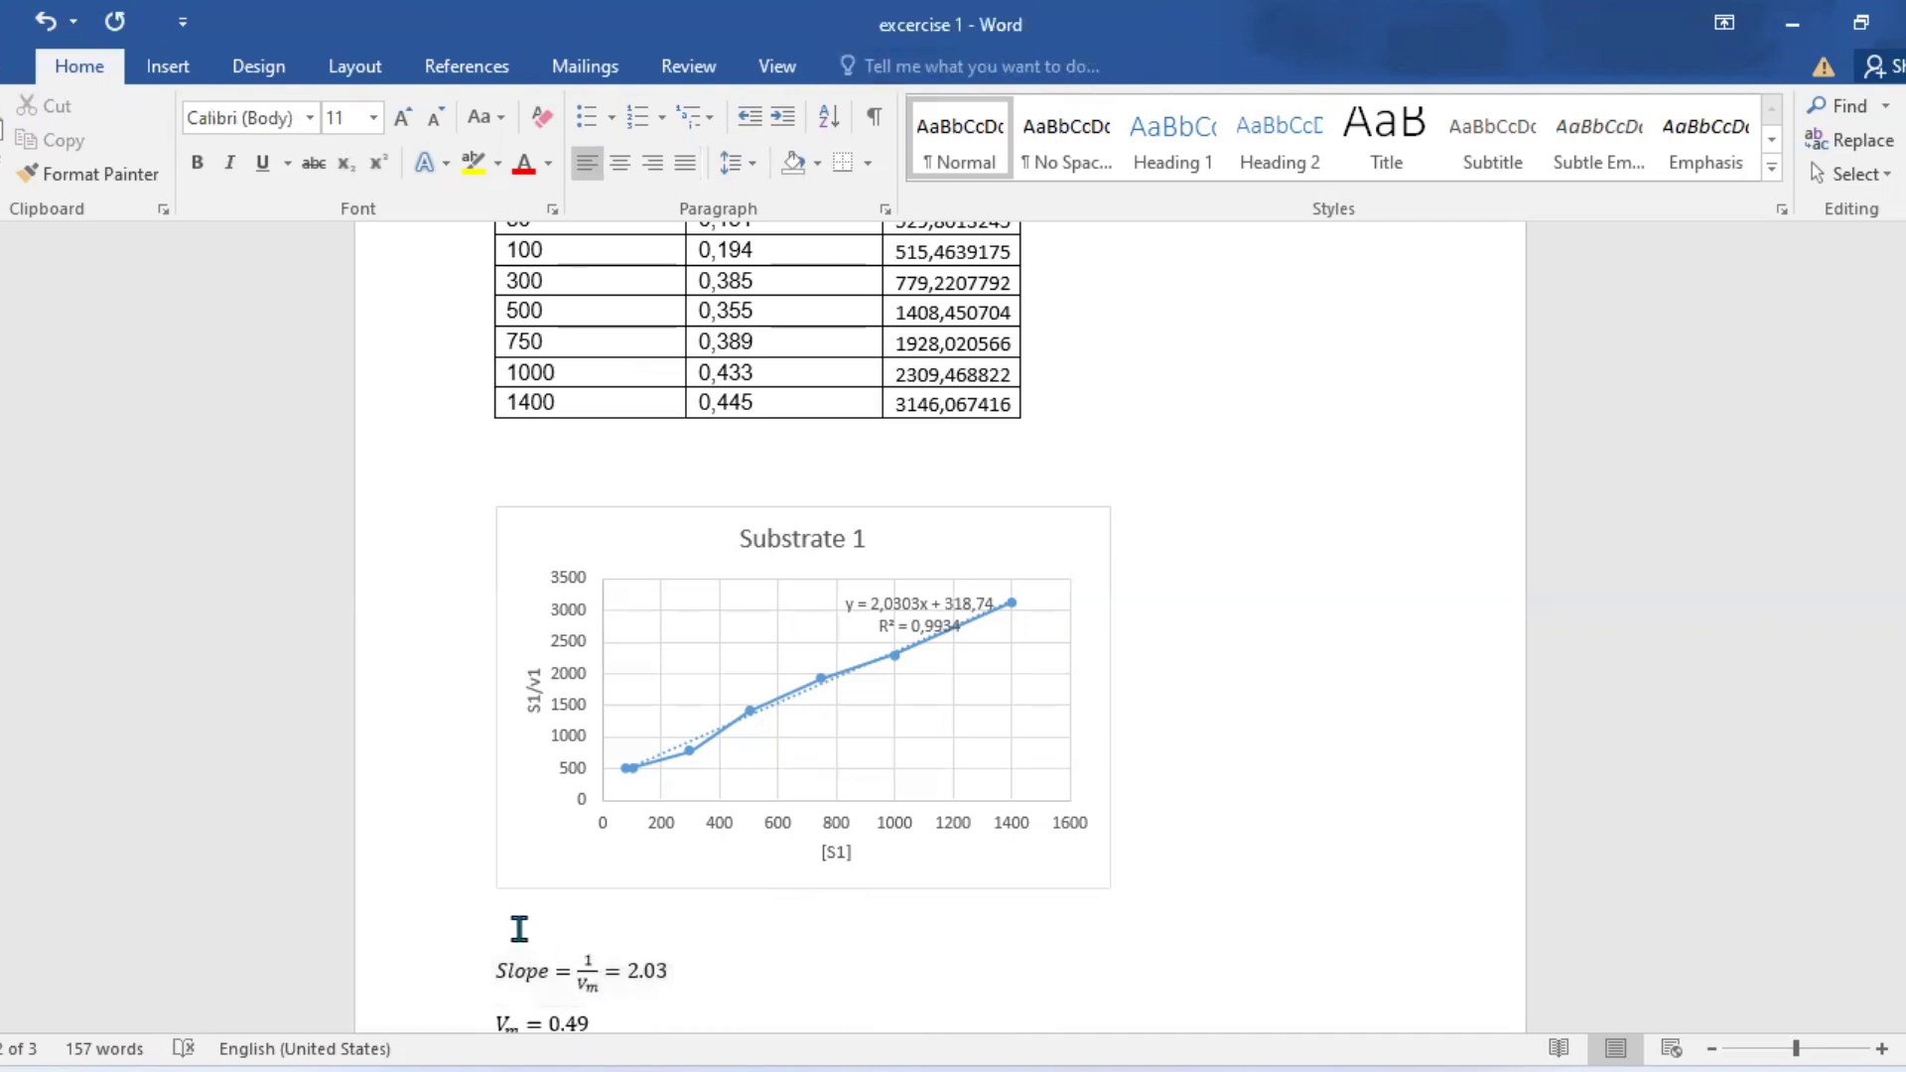
Step: Insert the equation Intercept = K_m/V_m = 318.74, with K_m = 155.82 on the next line
{"action": "left_click", "coordinate": [159, 74]}
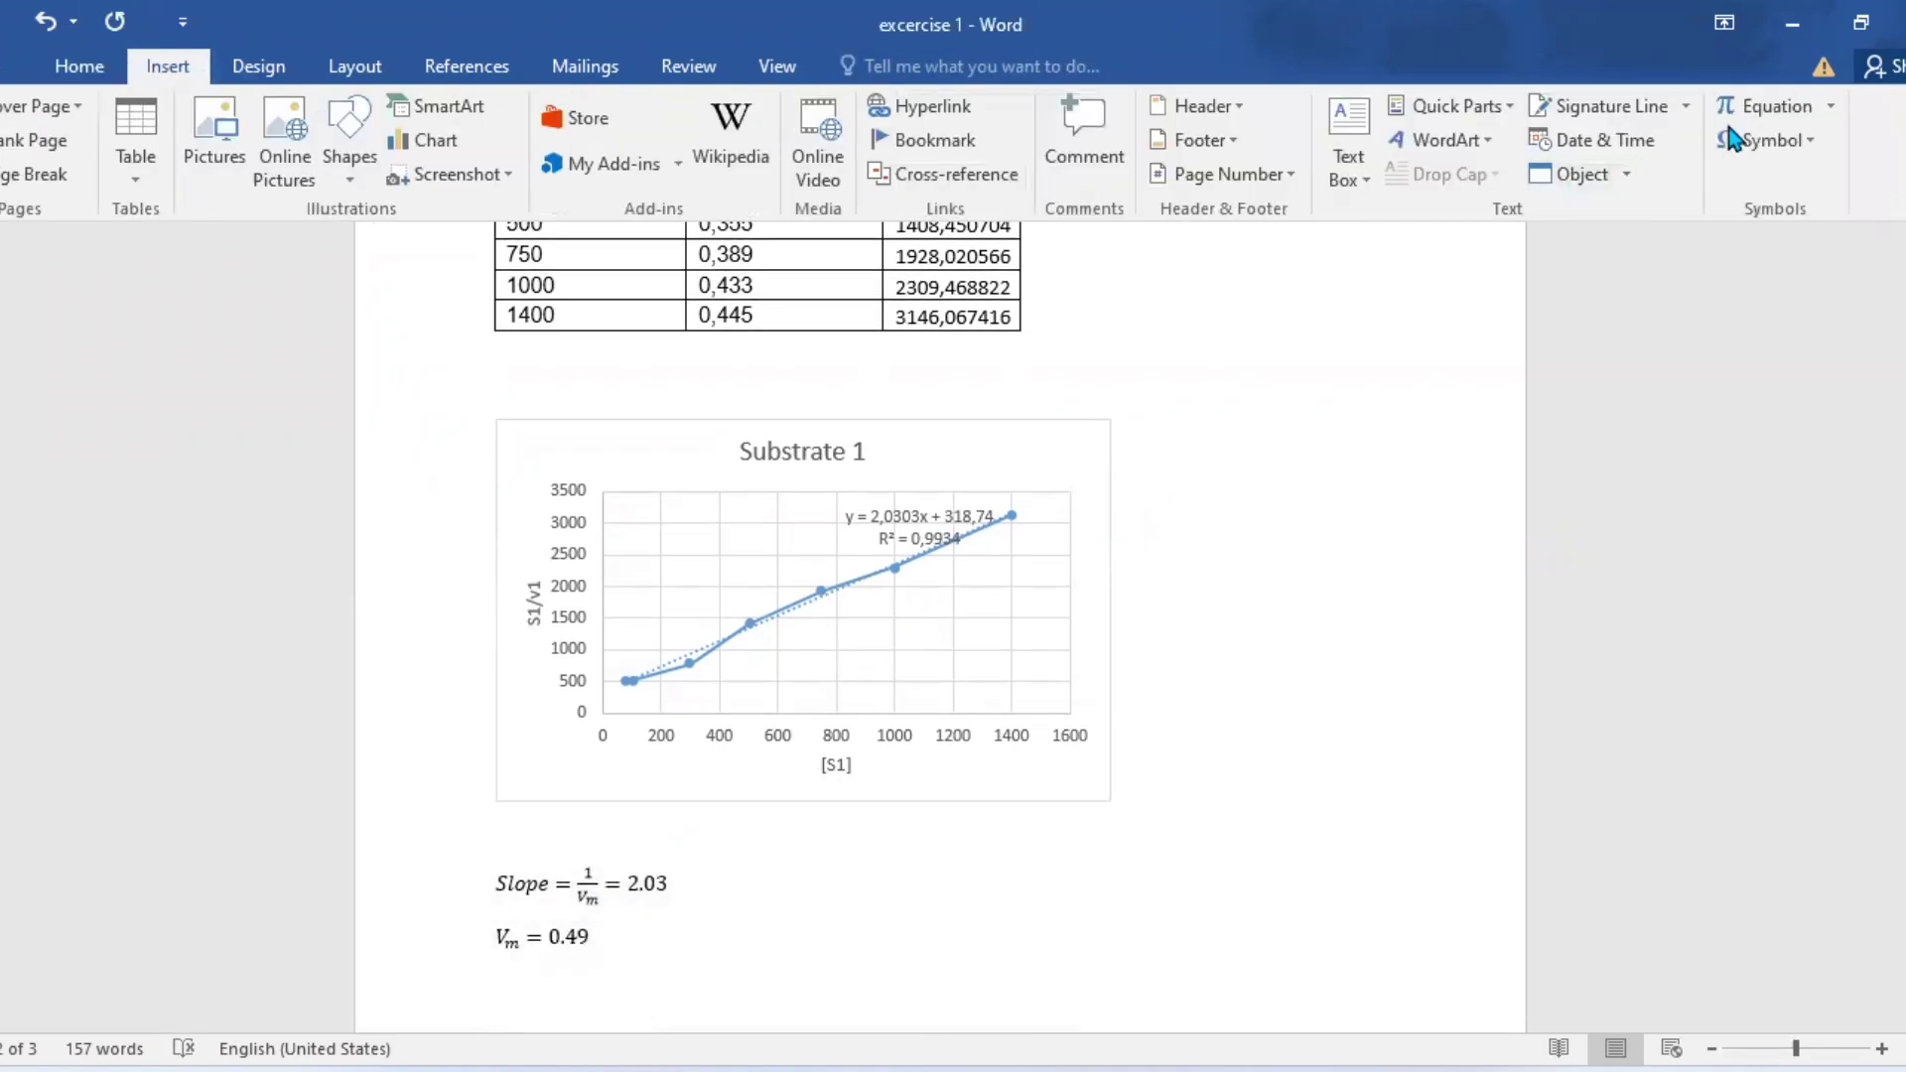
{"action": "left_click", "coordinate": [1787, 124]}
{"action": "type", "text": "Intercept="}
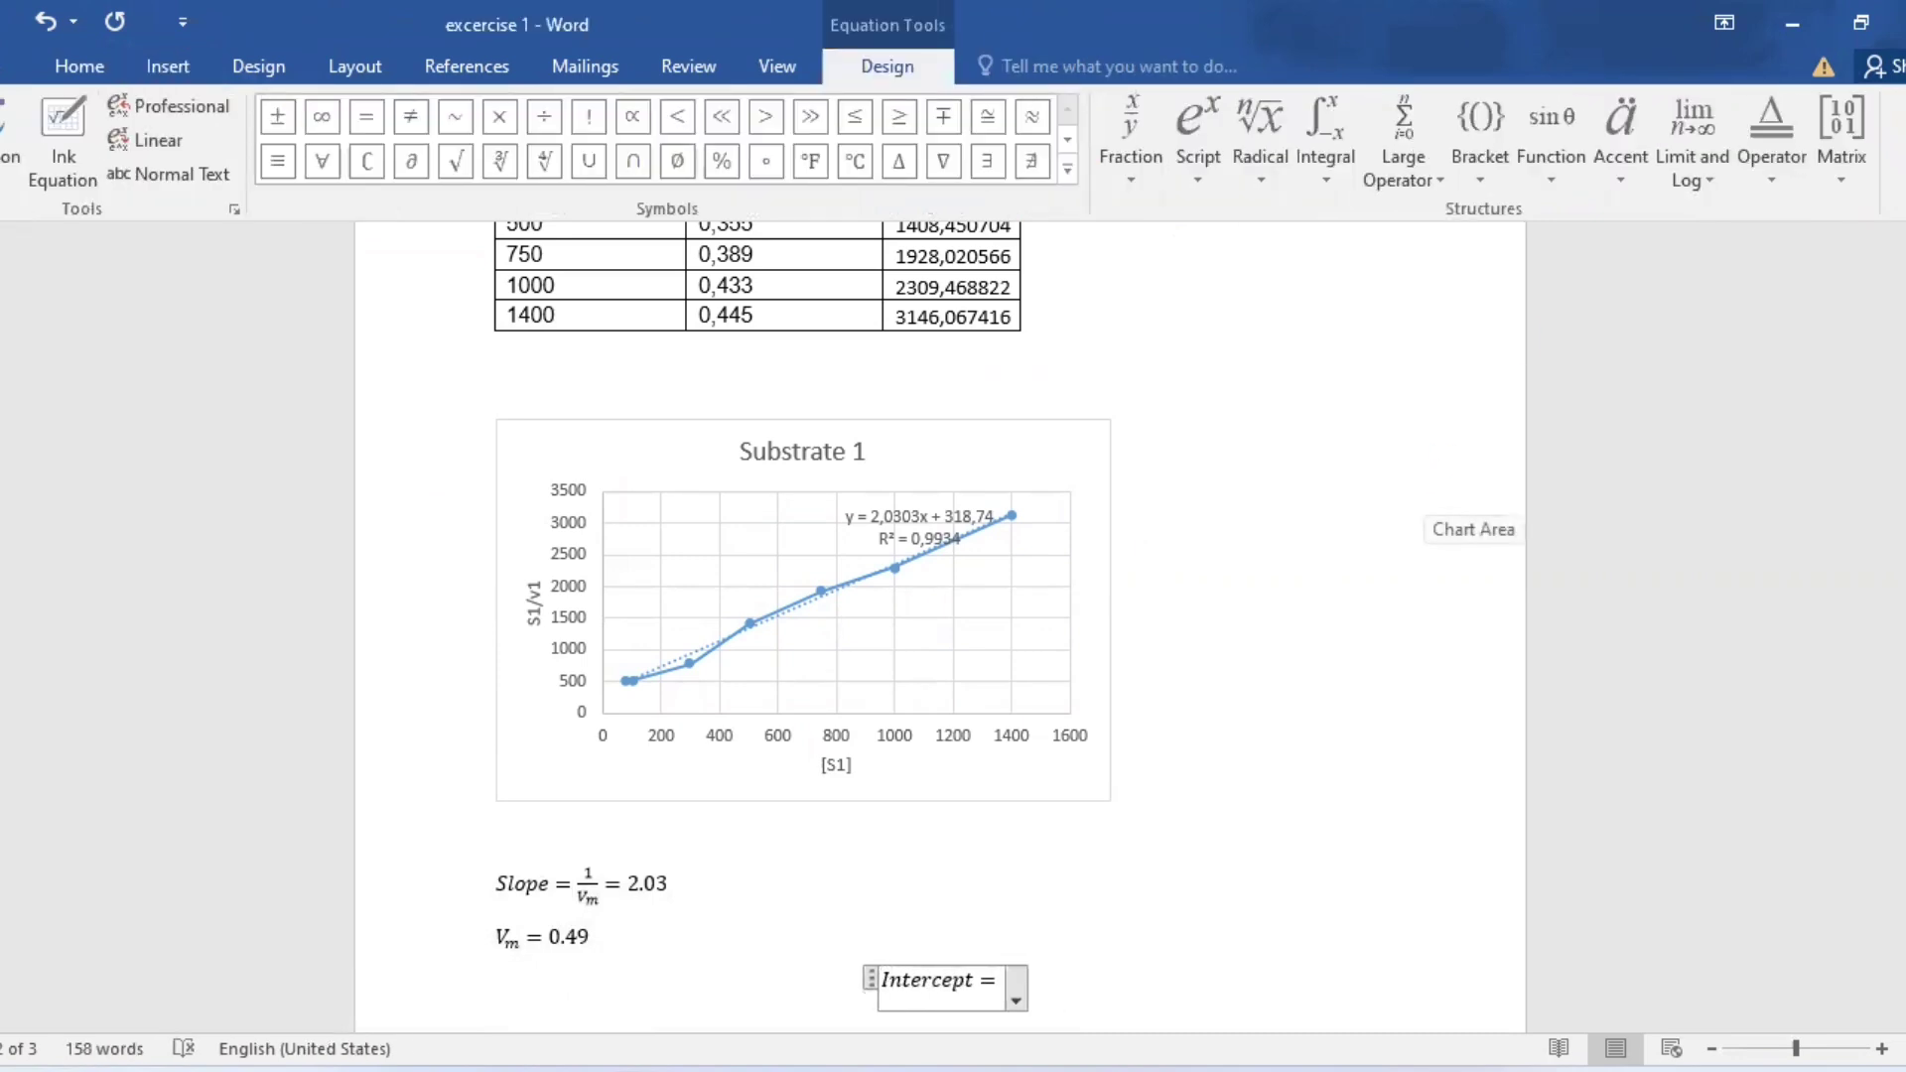
{"action": "type", "text": "K_m /"}
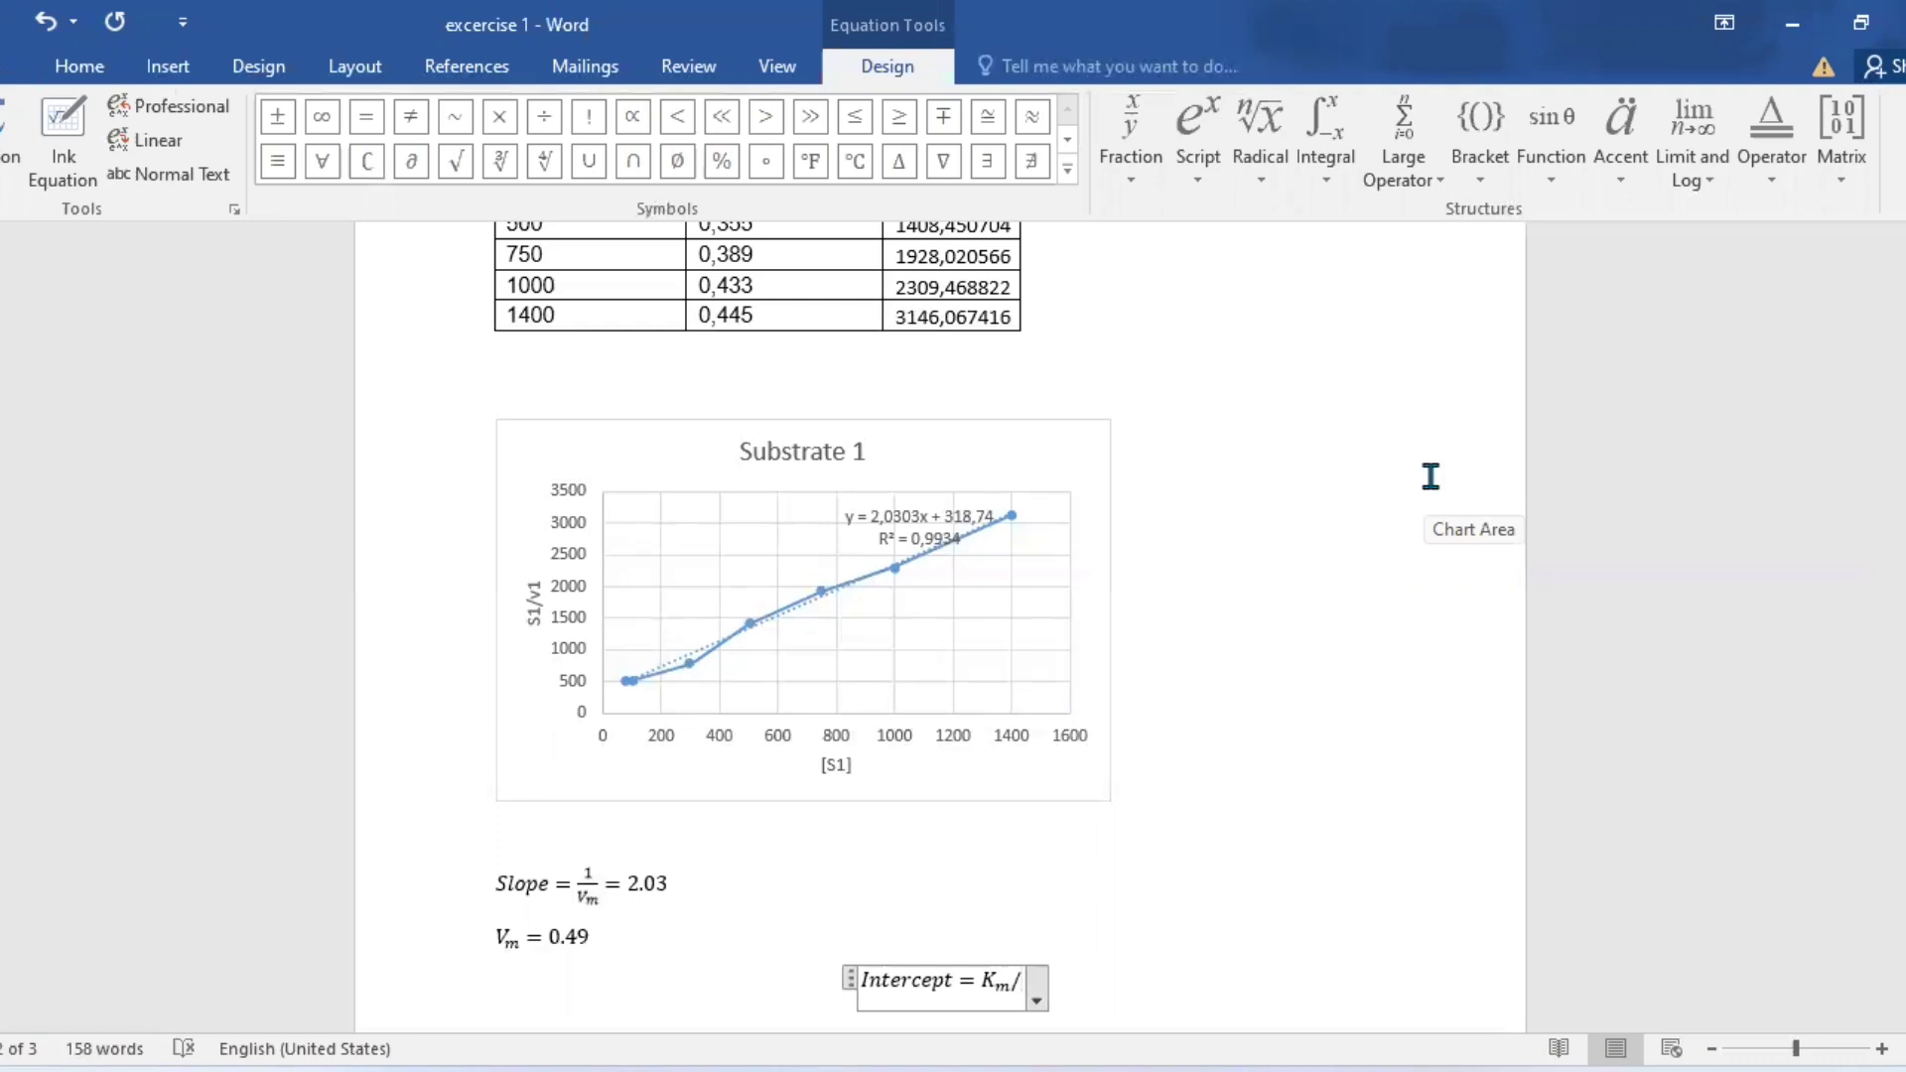
{"action": "type", "text": "V "}
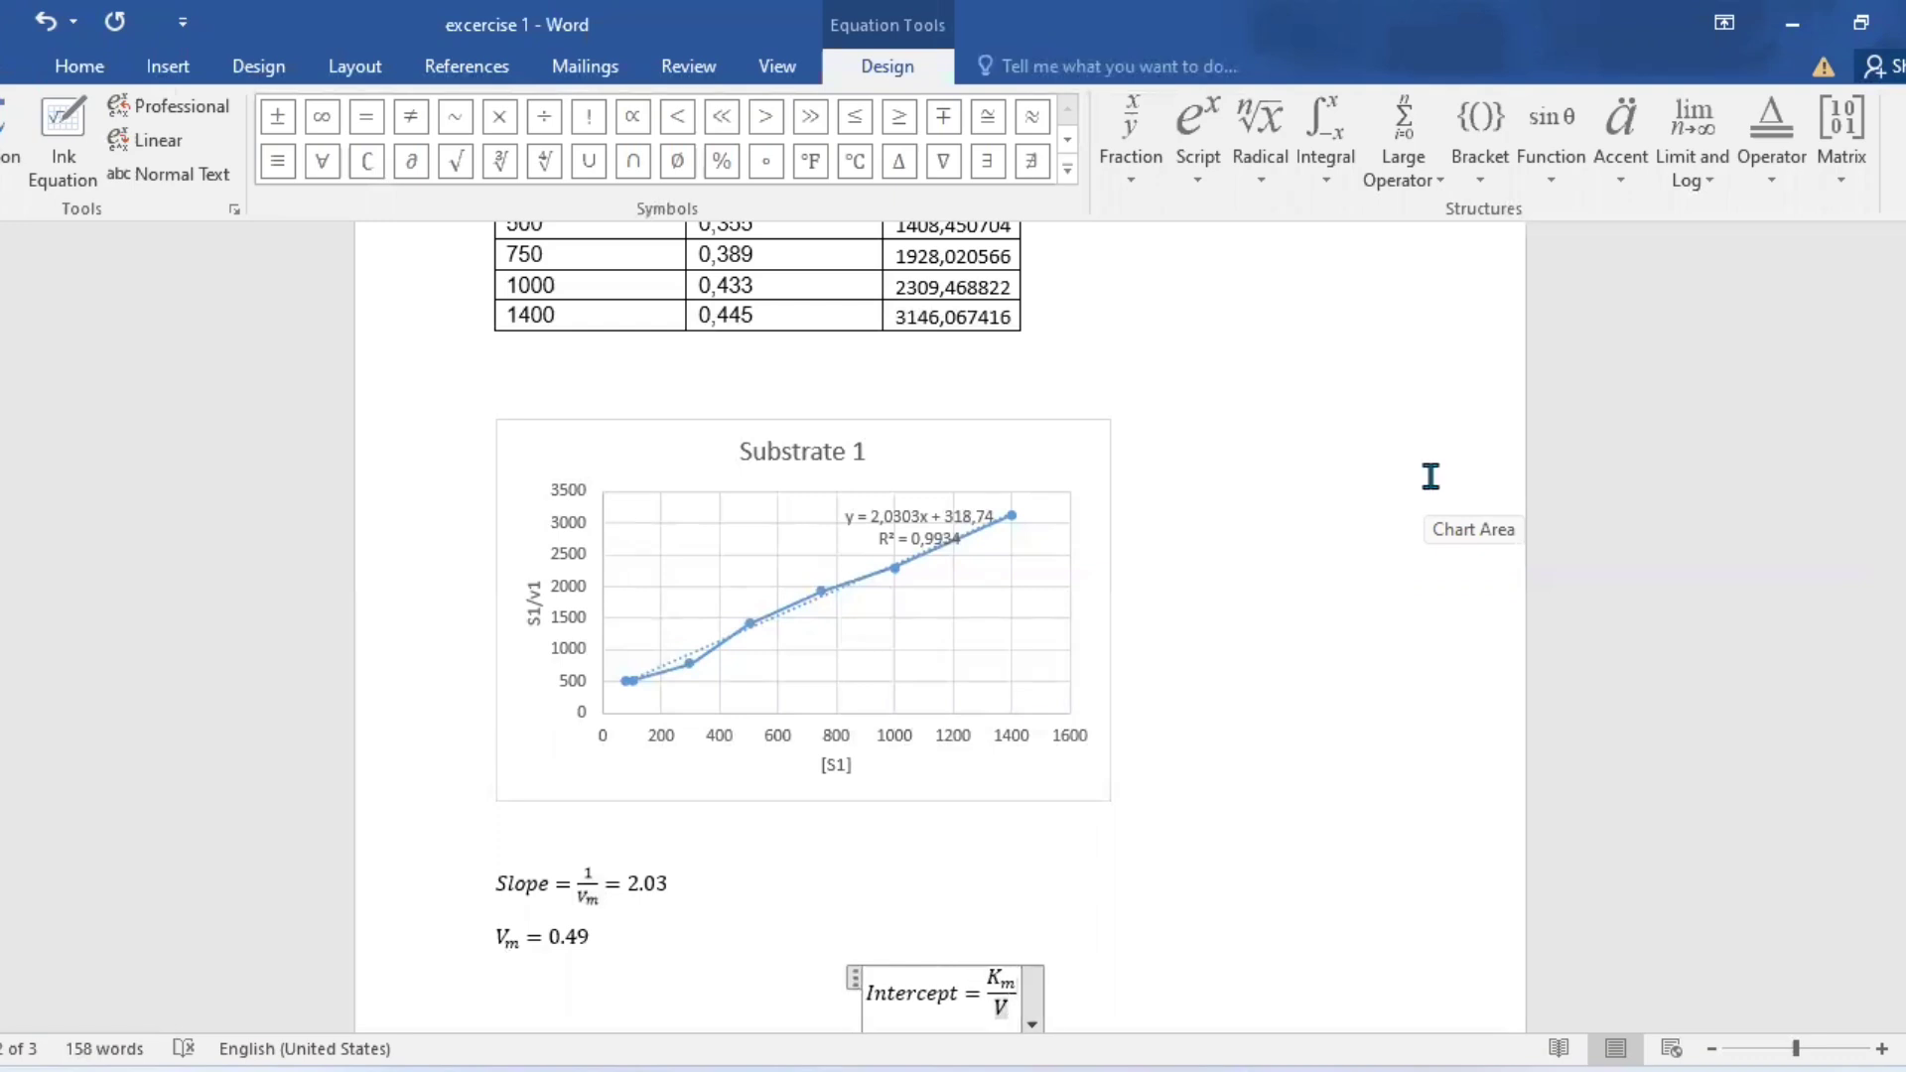
{"action": "type", "text": "_m ="}
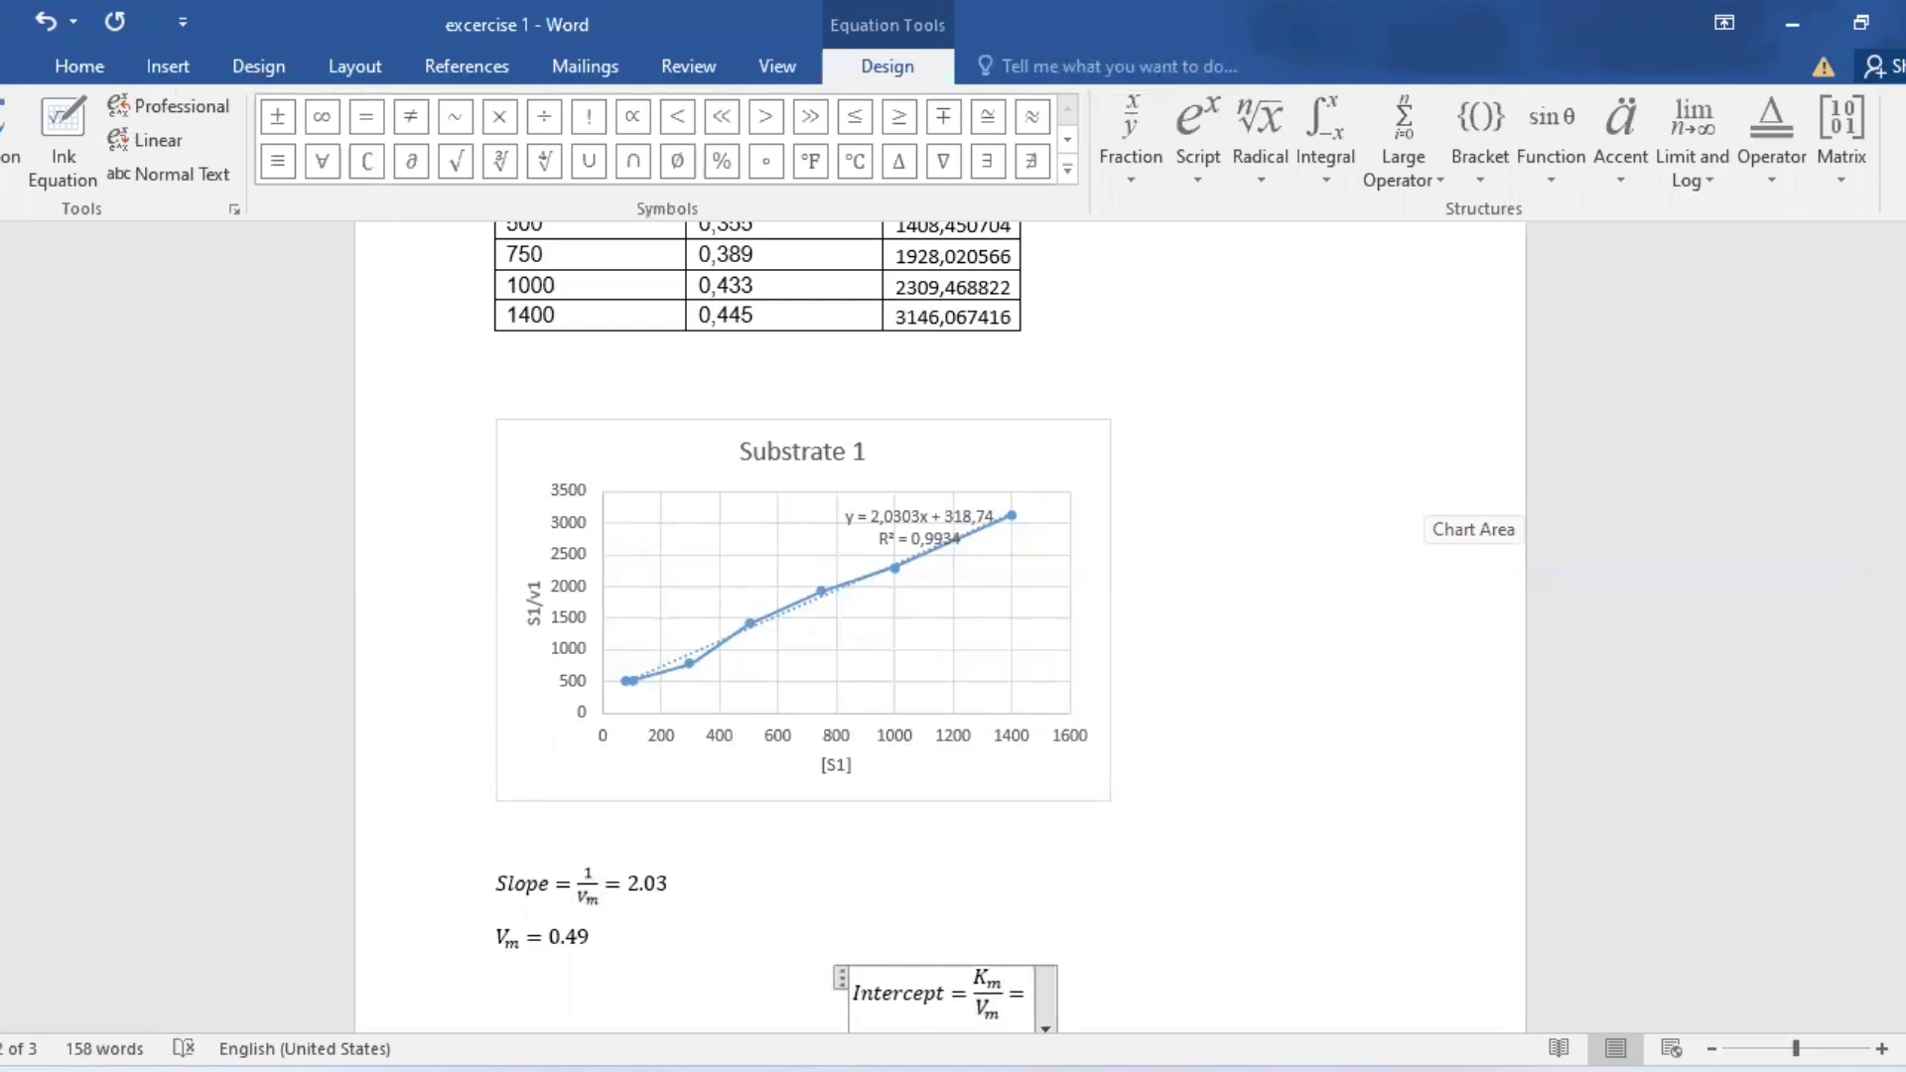
{"action": "type", "text": "318.74"}
{"action": "key", "text": "Return"}
{"action": "type", "text": "K_m = 1"}
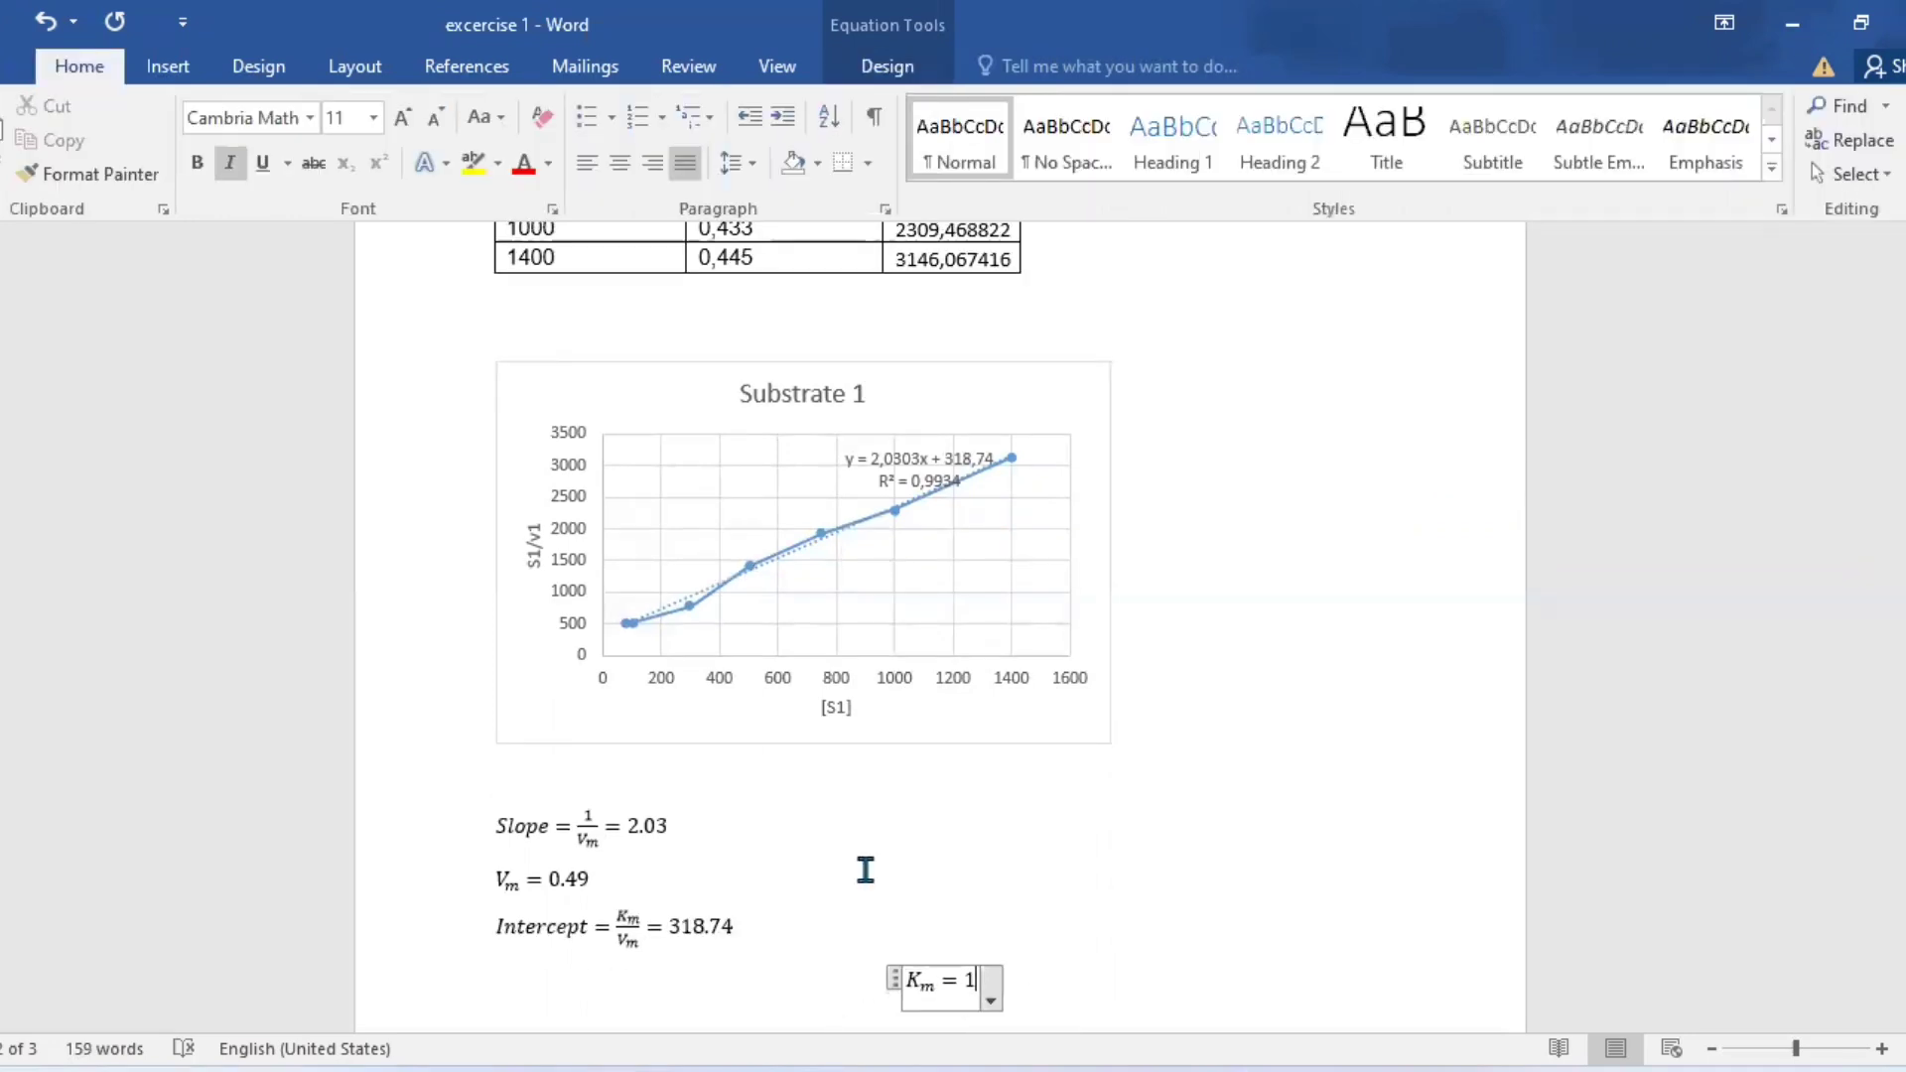
{"action": "type", "text": "55.82"}
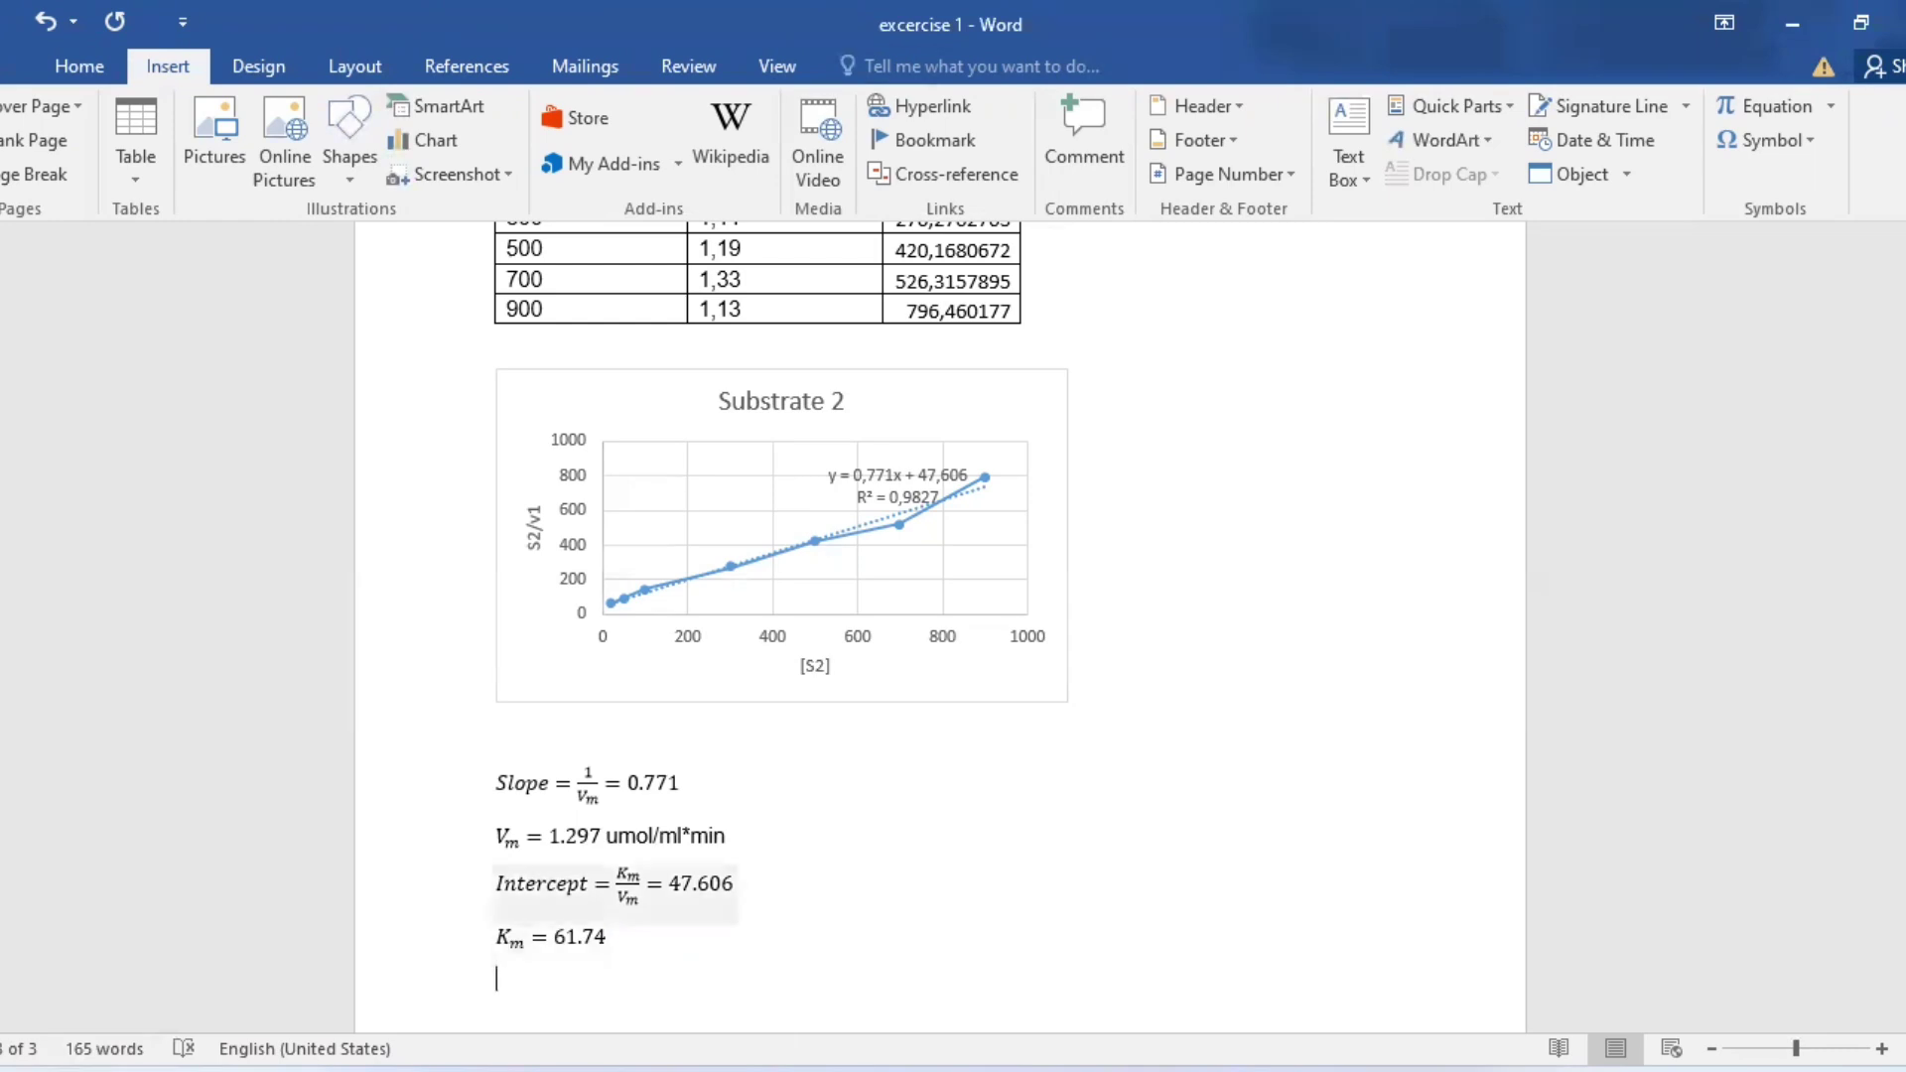
Step: Append the unit mM to Substrate 1's K_m = 155.82 equation
{"action": "scroll", "coordinate": [732, 839], "scroll_direction": "up", "scroll_amount": 8}
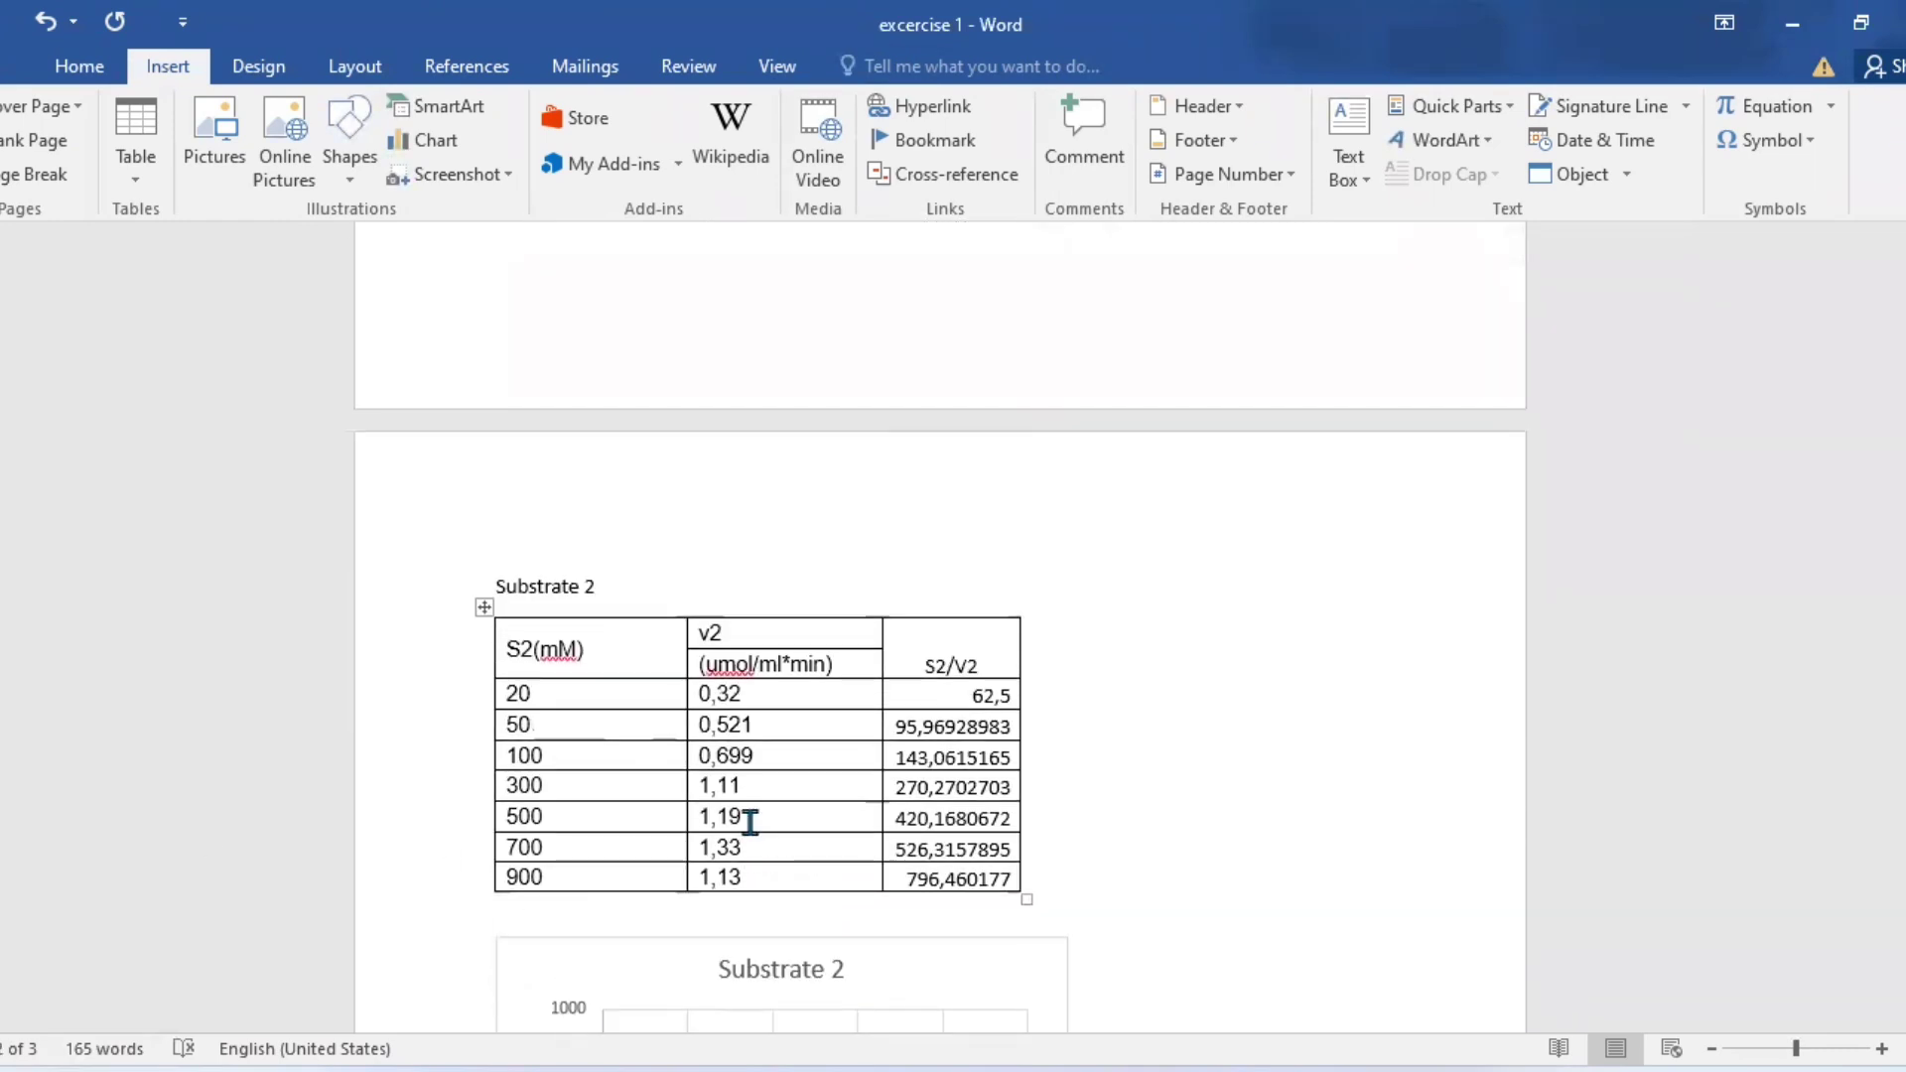
{"action": "scroll", "coordinate": [750, 822], "scroll_direction": "down", "scroll_amount": 8}
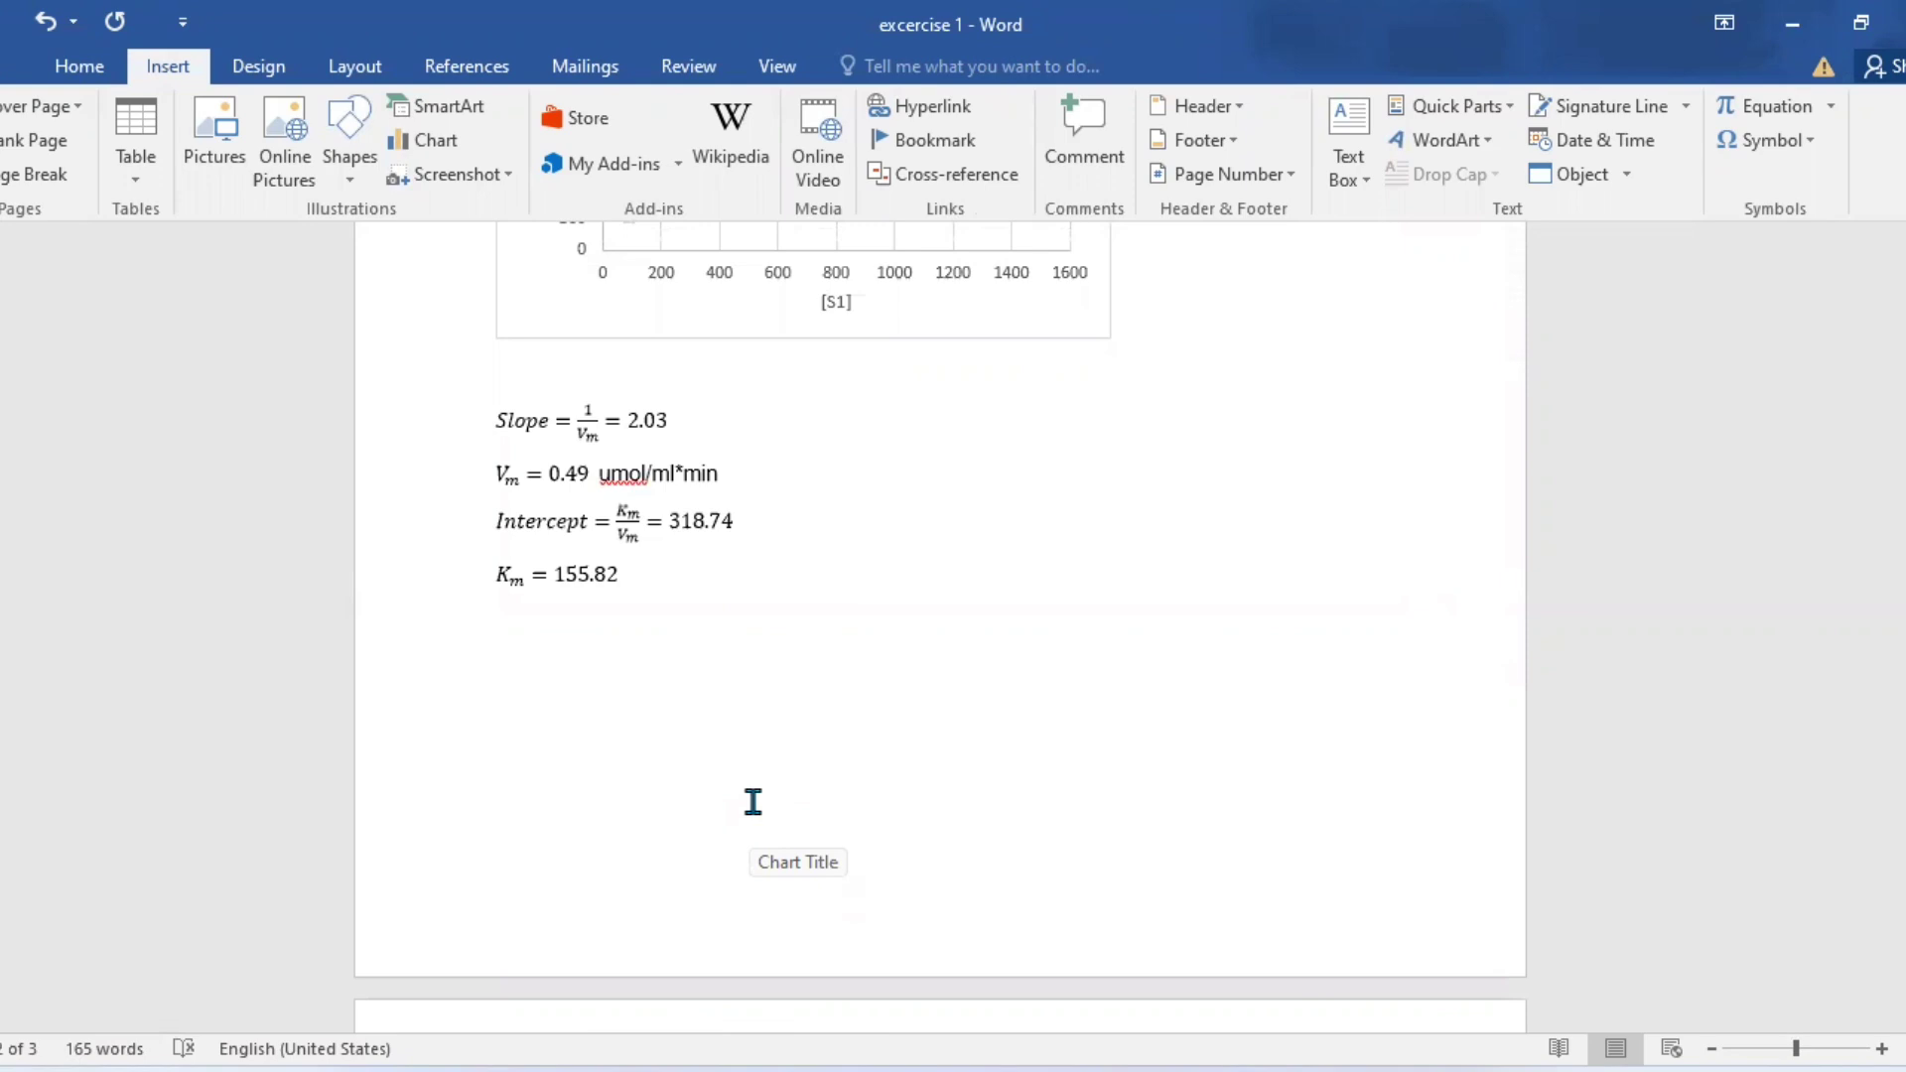
{"action": "left_click", "coordinate": [621, 584]}
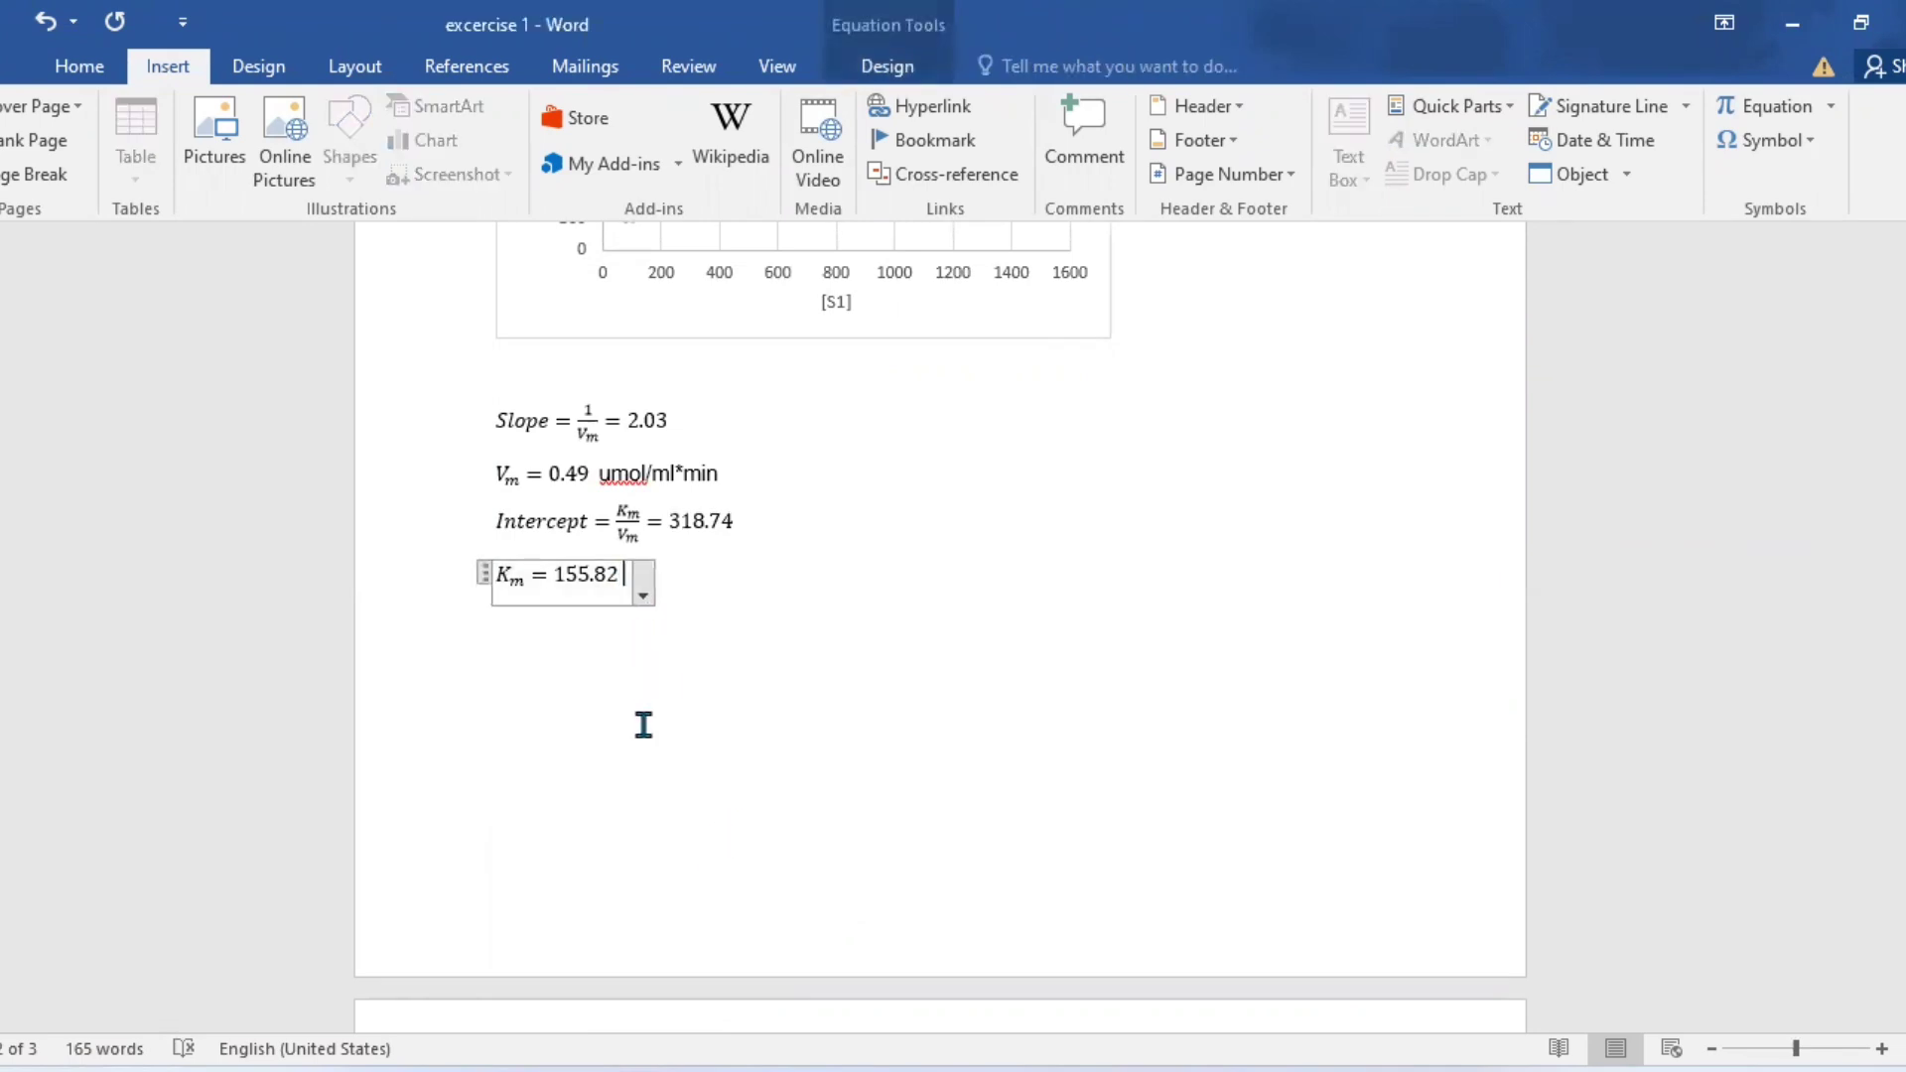
{"action": "type", "text": "mM"}
Step: Append mM to Substrate 2's K_m = 61.74 and start a new line below
{"action": "scroll", "coordinate": [558, 741], "scroll_direction": "down", "scroll_amount": 12}
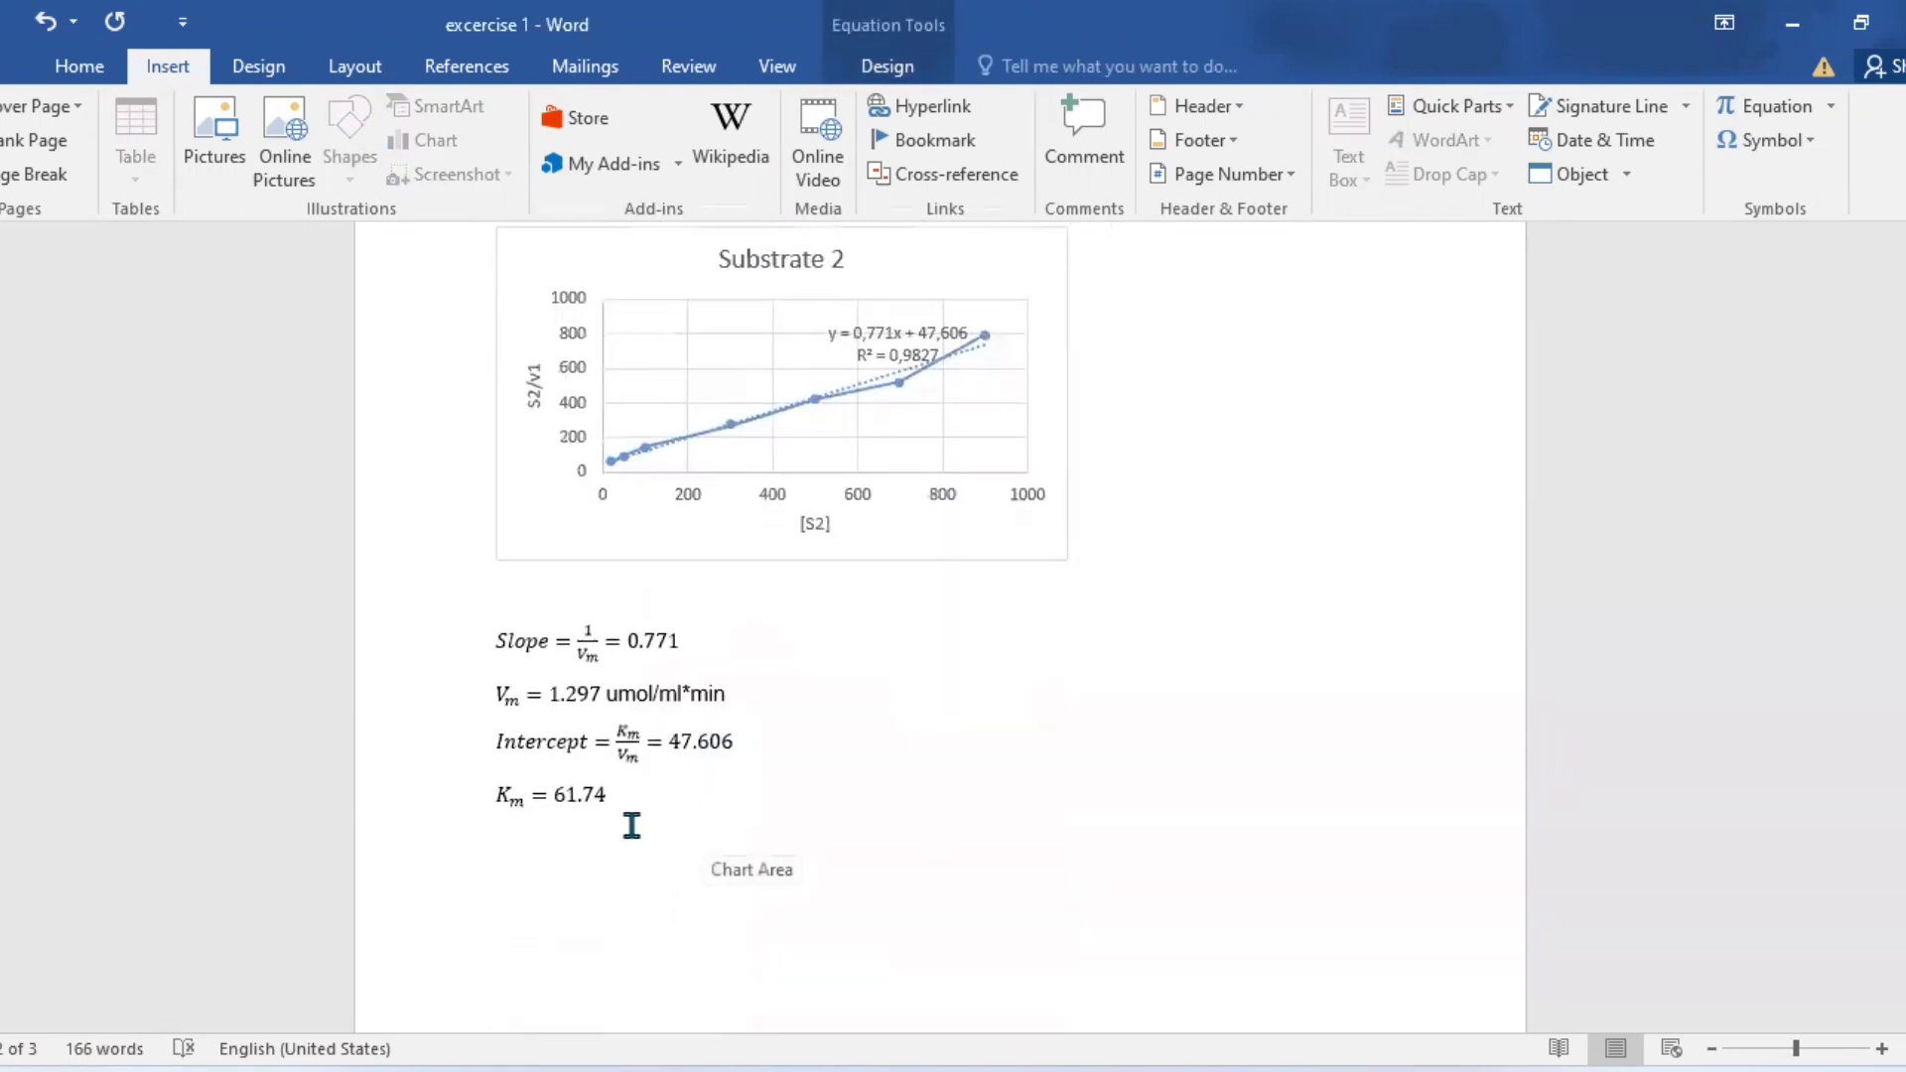
{"action": "left_click", "coordinate": [683, 846]}
{"action": "type", "text": "mM"}
{"action": "scroll", "coordinate": [682, 846], "scroll_direction": "down", "scroll_amount": 2}
{"action": "key", "text": "Return"}
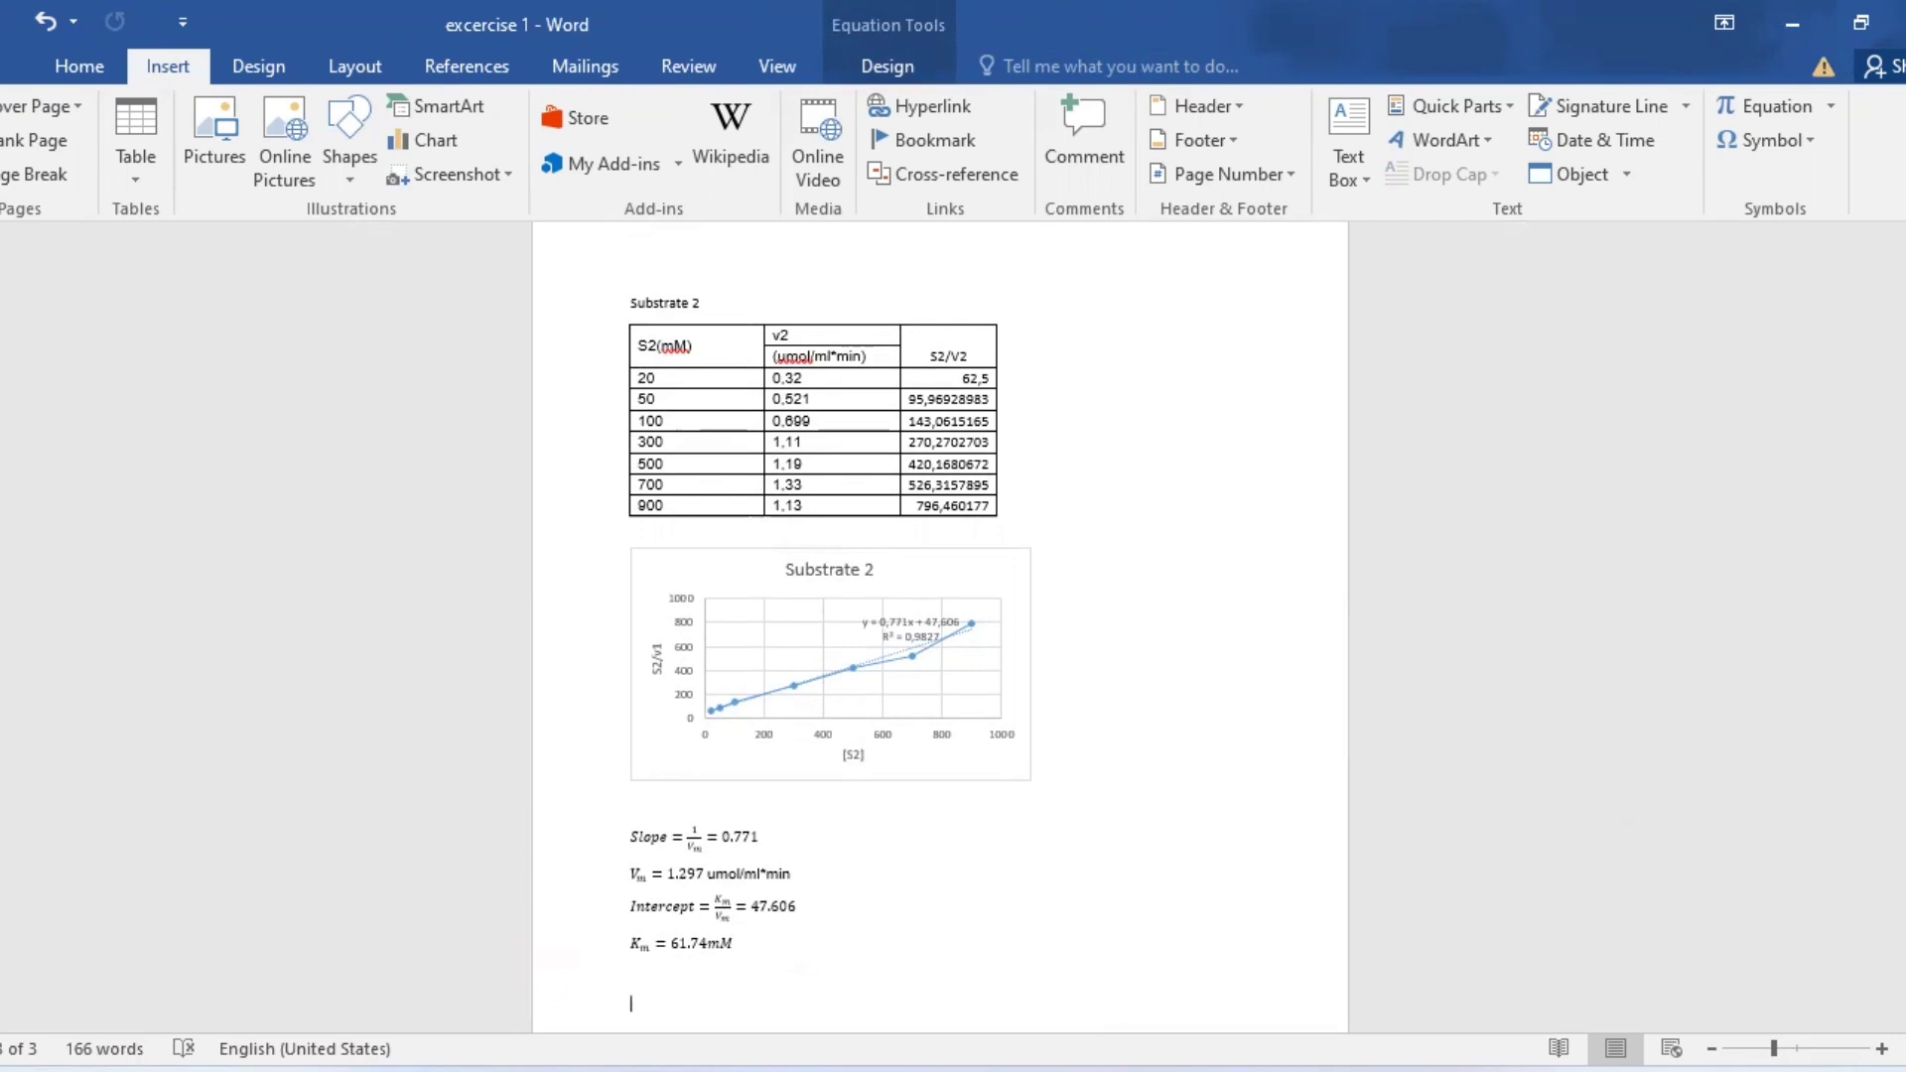
Step: Type the conclusion 'The enzymes will have a higher affinity for substrate 2' below Substrate 2's results
{"action": "key", "text": "alt+equal"}
{"action": "type", "text": "The enzy"}
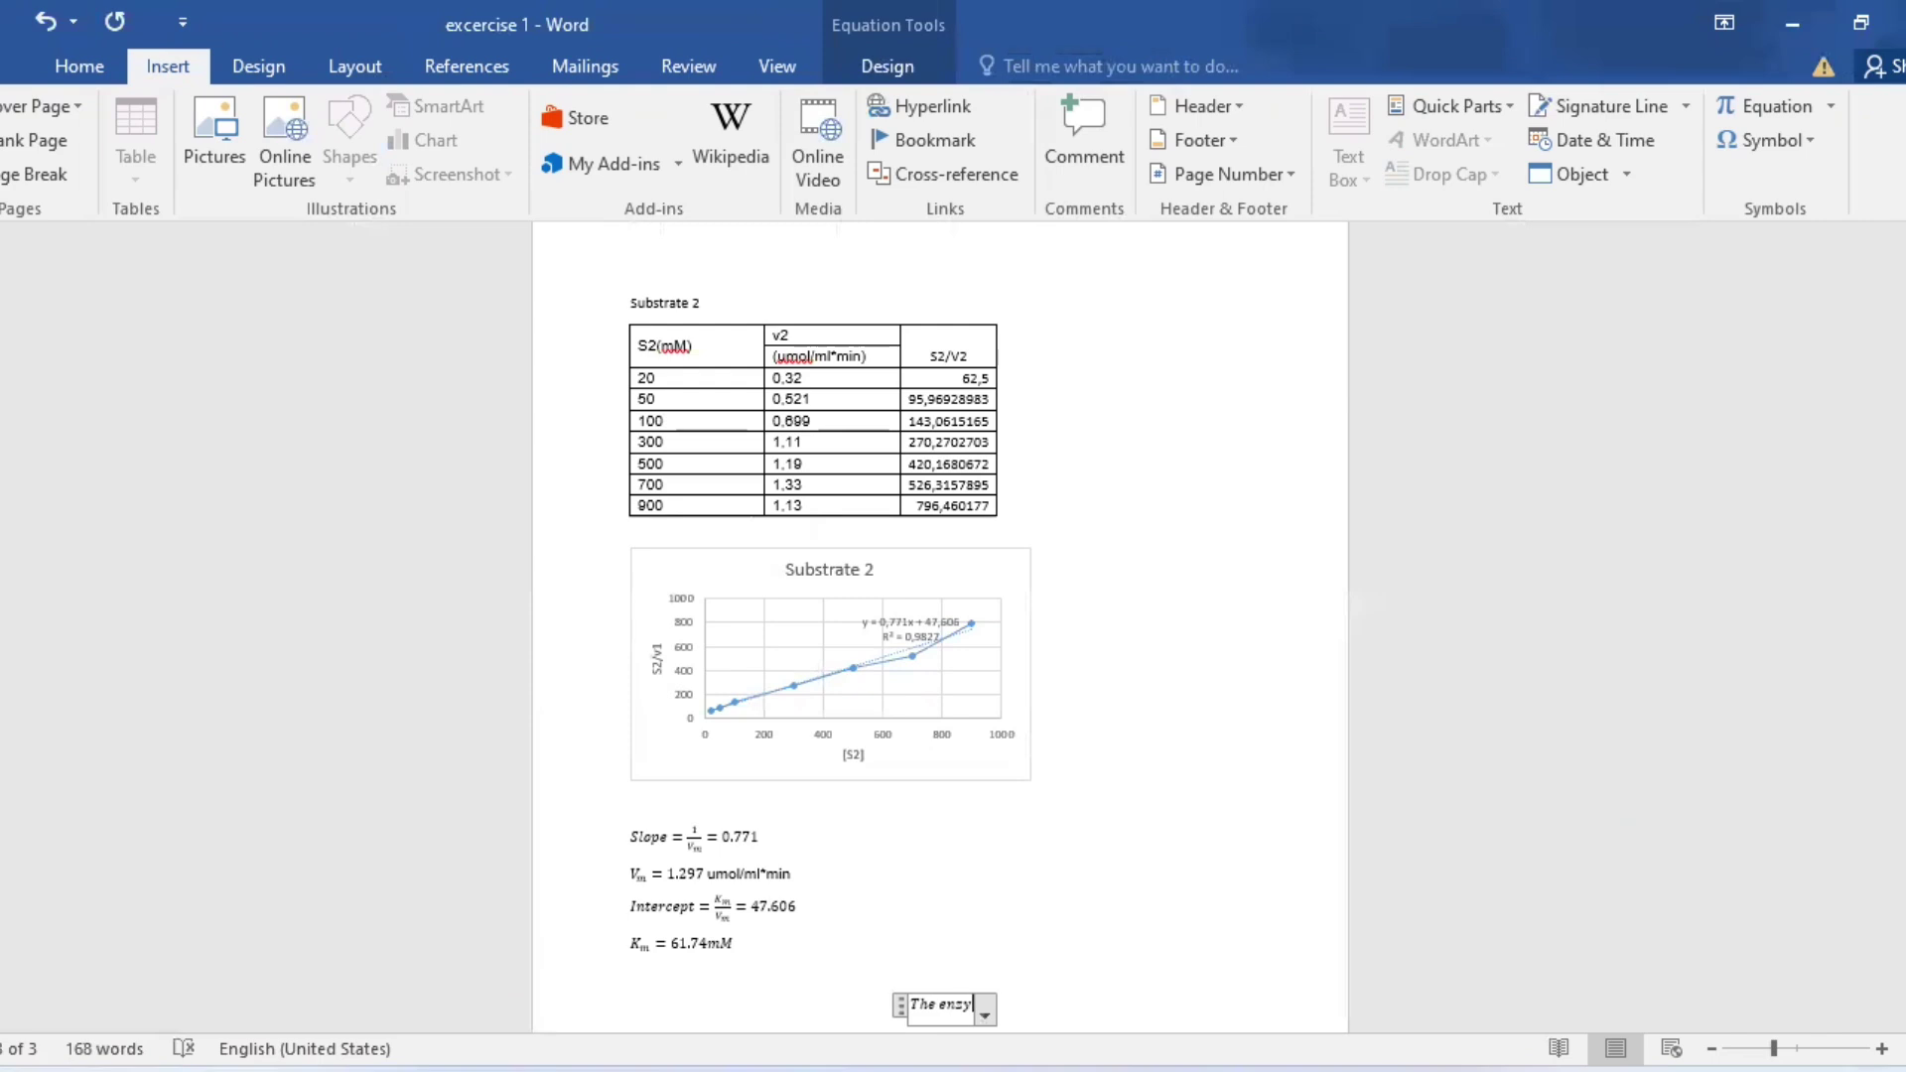
{"action": "type", "text": "mes will have"}
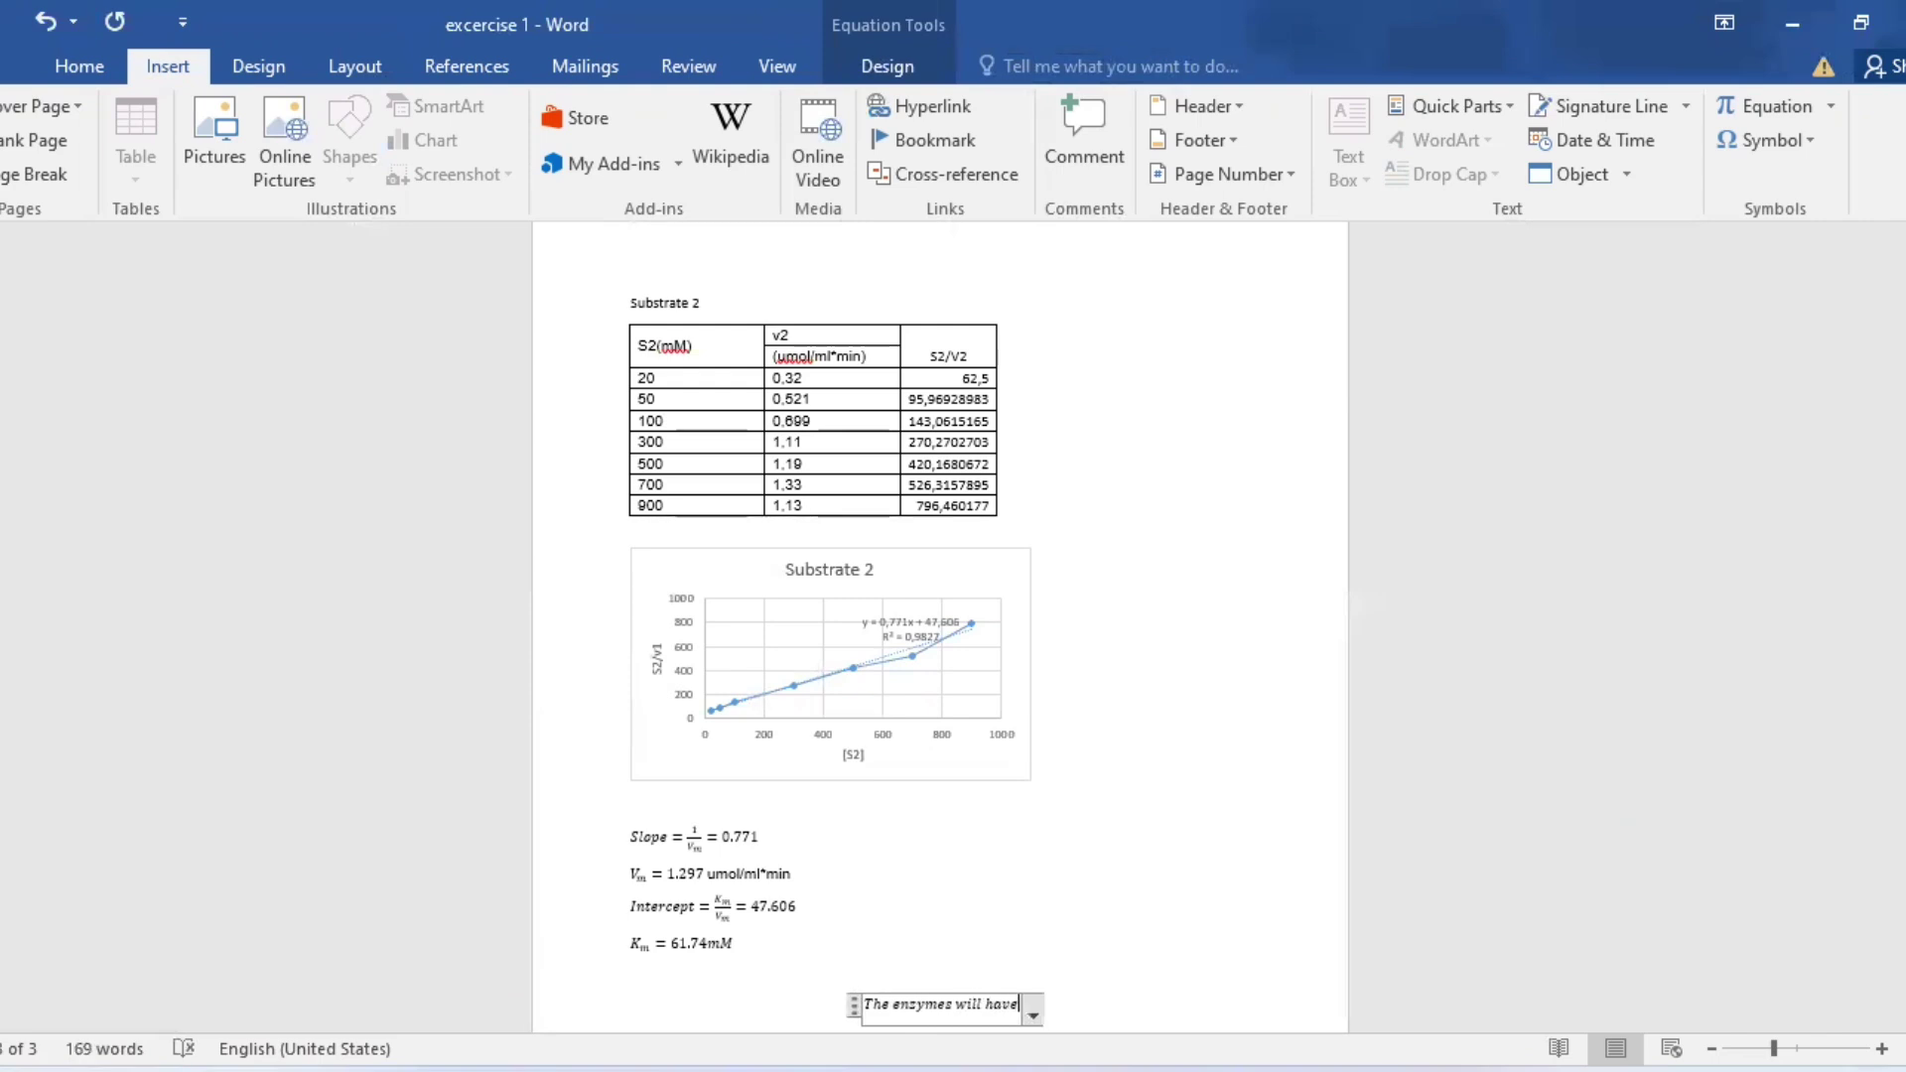
{"action": "type", "text": " a higher affin"}
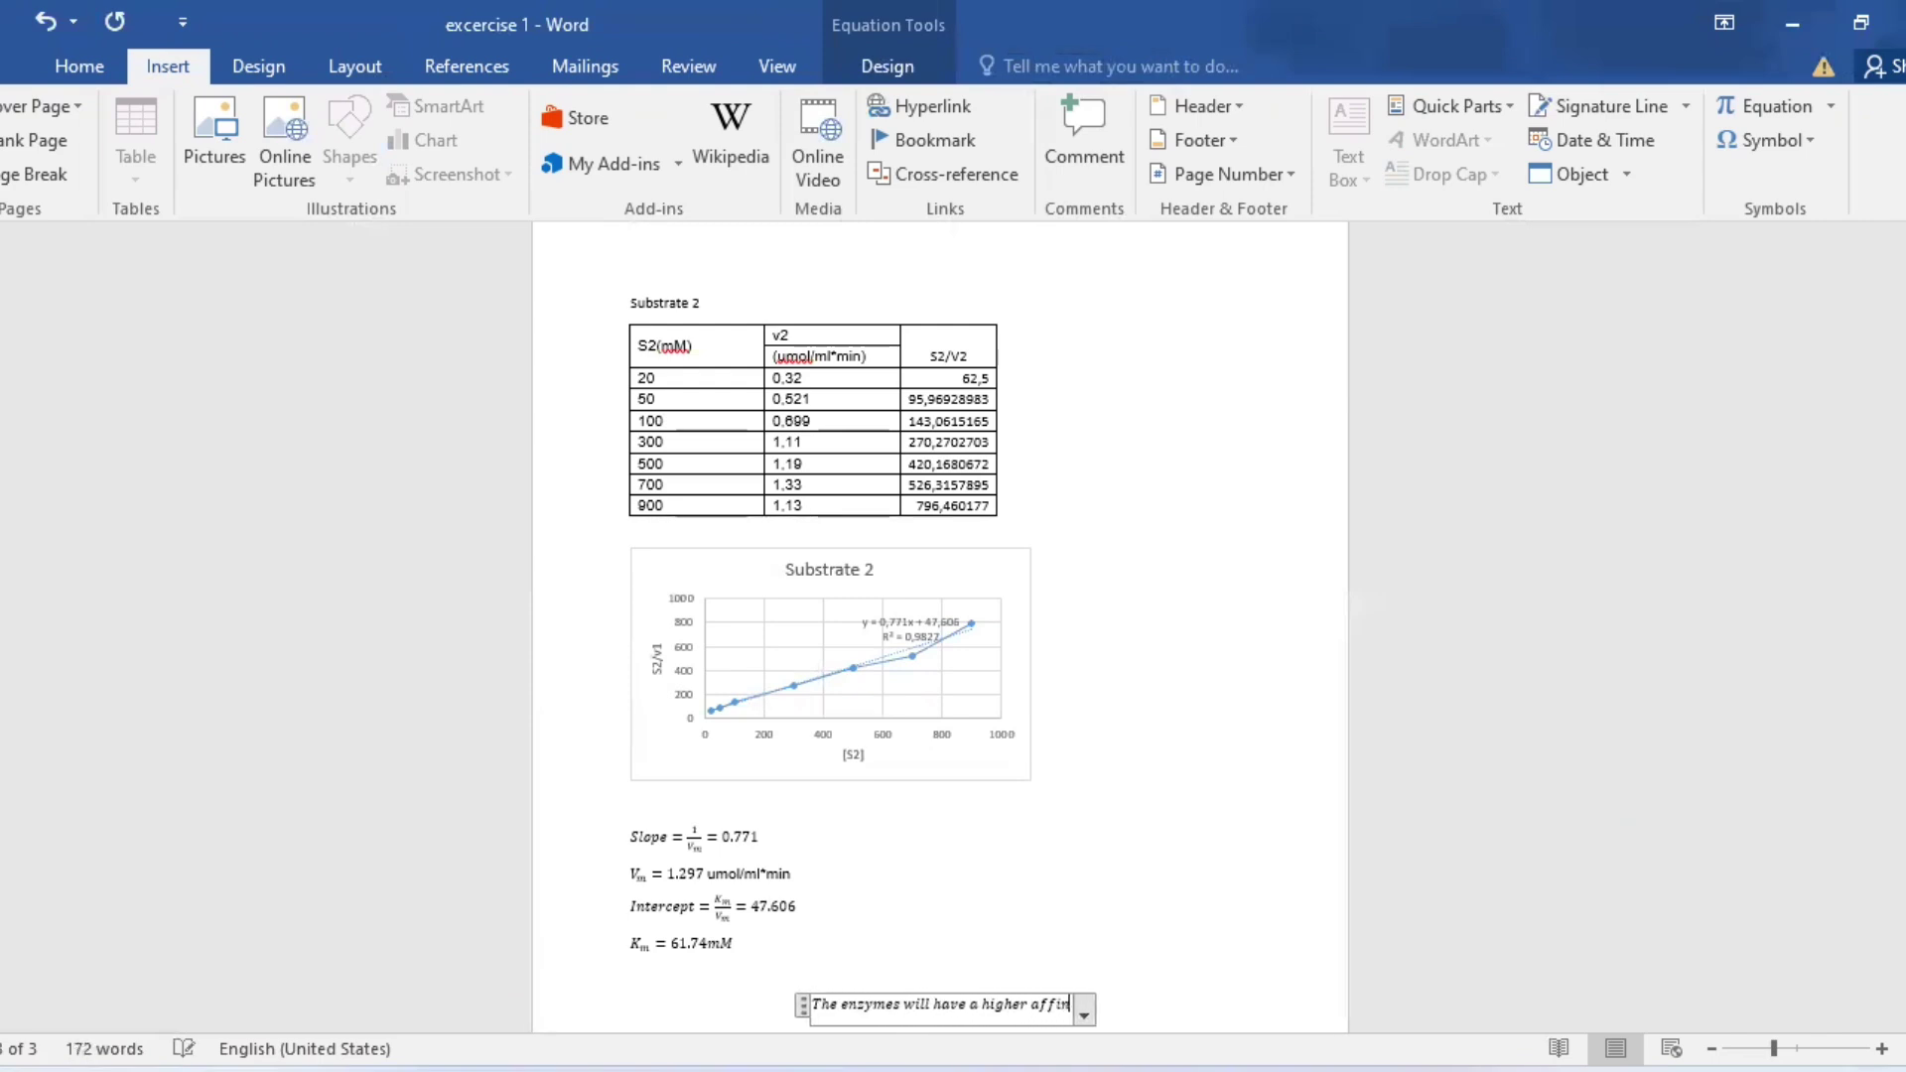
{"action": "type", "text": "ity for substrate"}
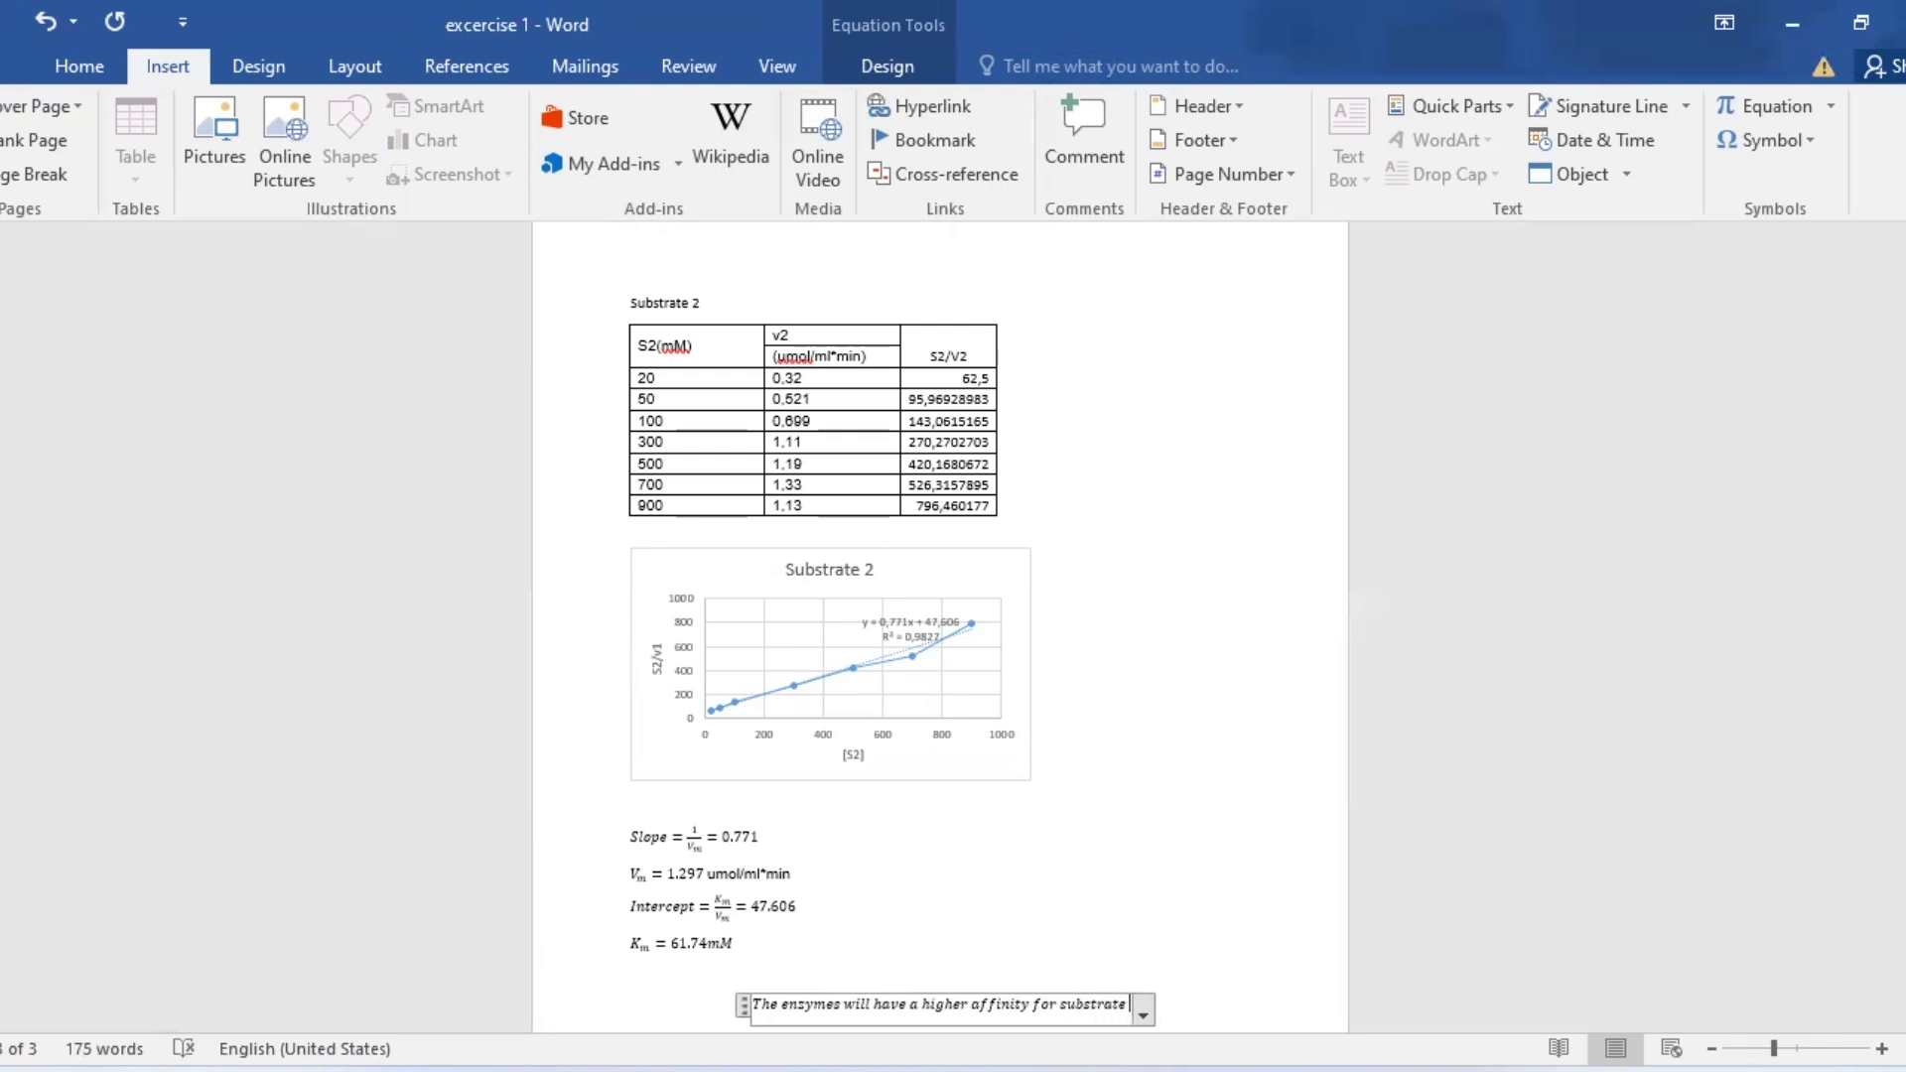
{"action": "type", "text": " 2"}
{"action": "key", "text": "Right"}
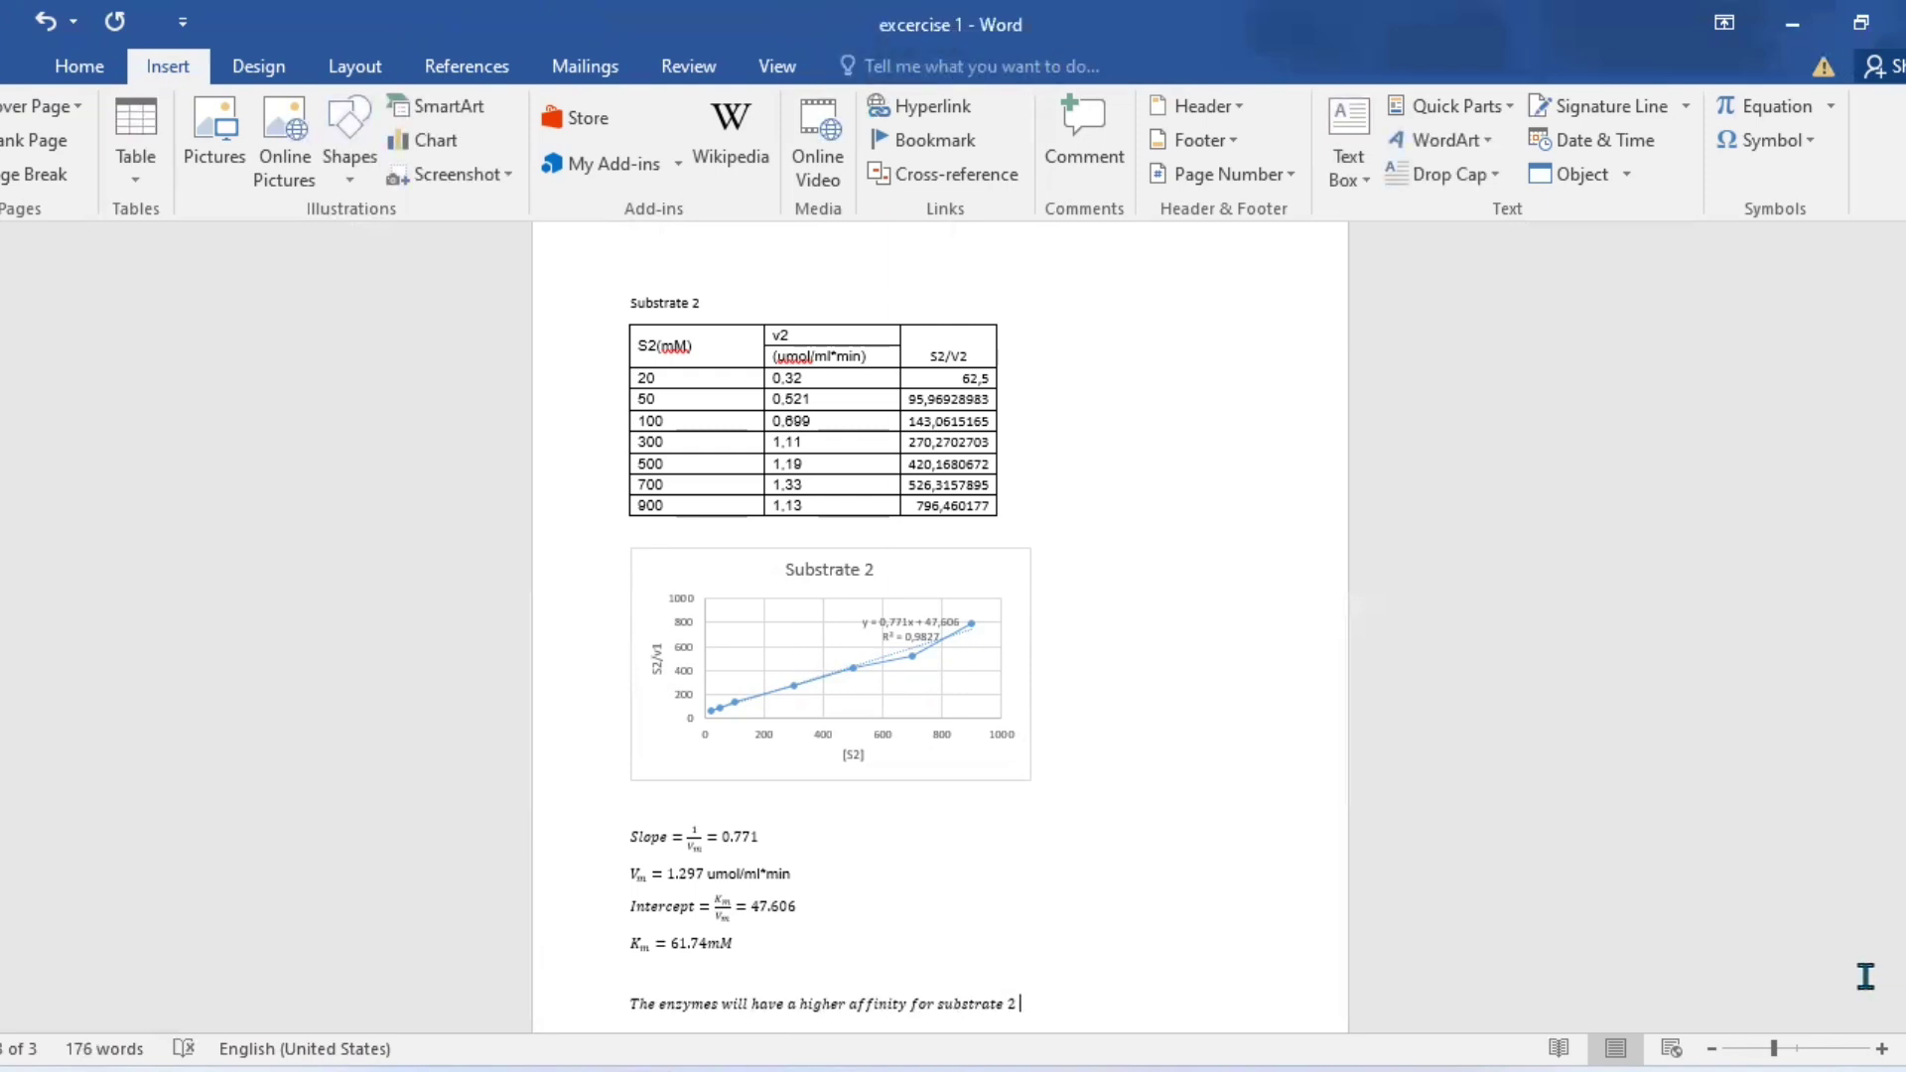